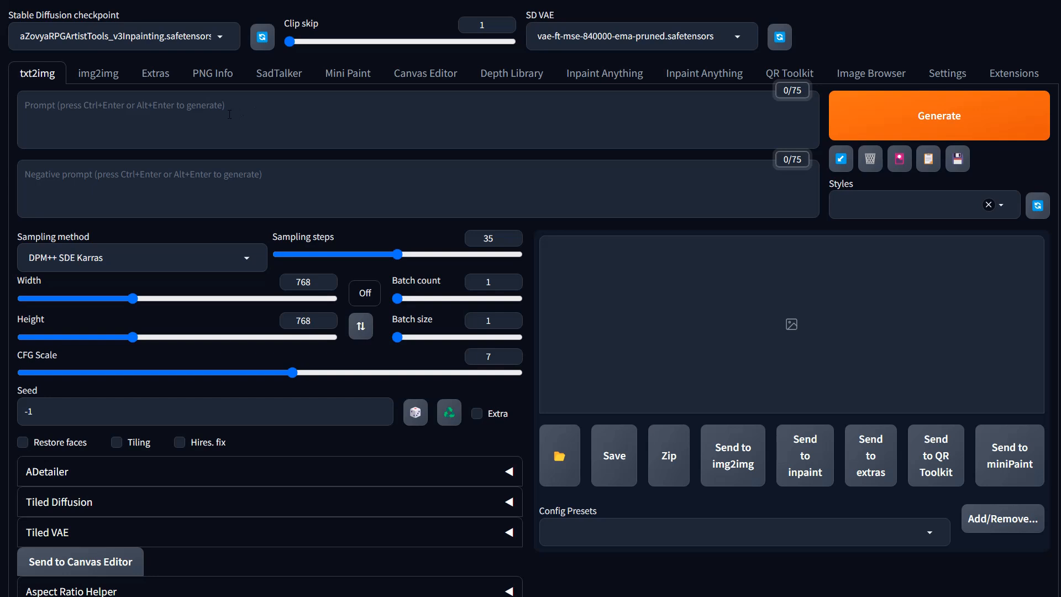
Step: Try the keyword BREAK in the empty positive prompt and clear it again
left_click(232, 117)
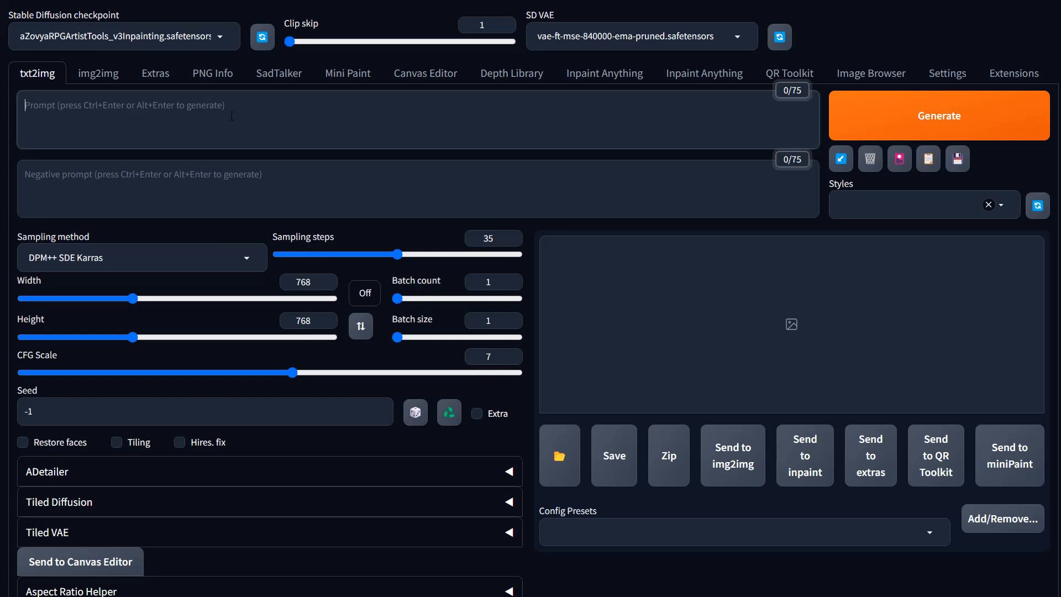
type("BREAK")
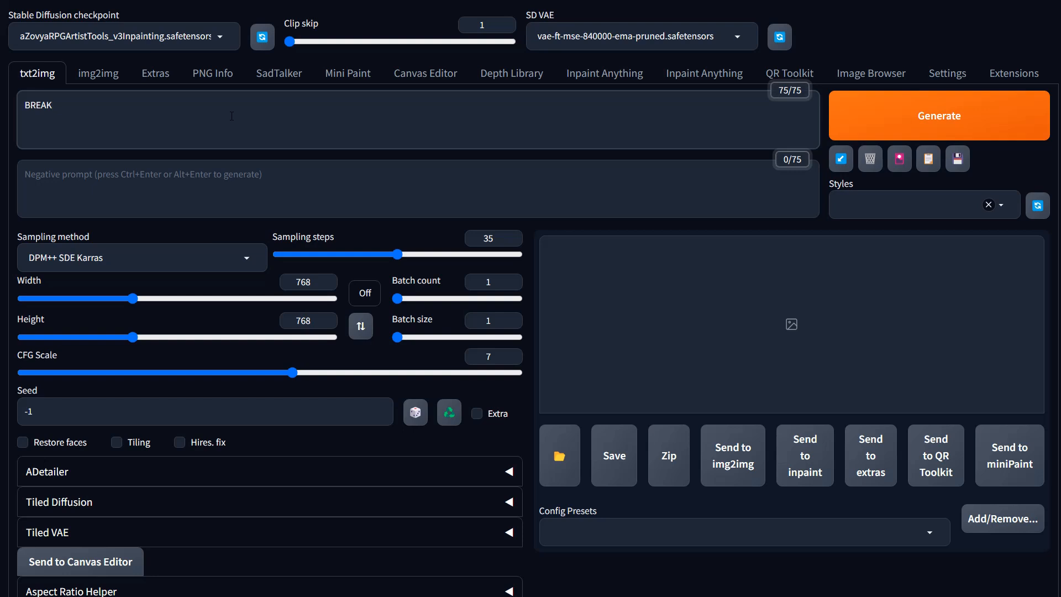
left_click_drag(82, 109, 20, 107)
key("BackSpace")
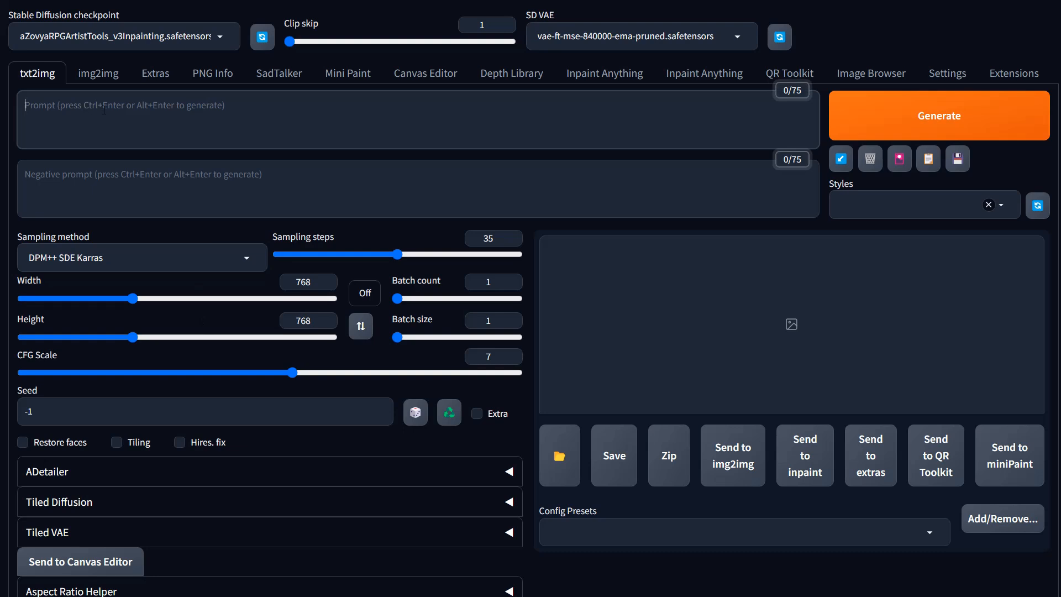
left_click(132, 113)
left_click(102, 108)
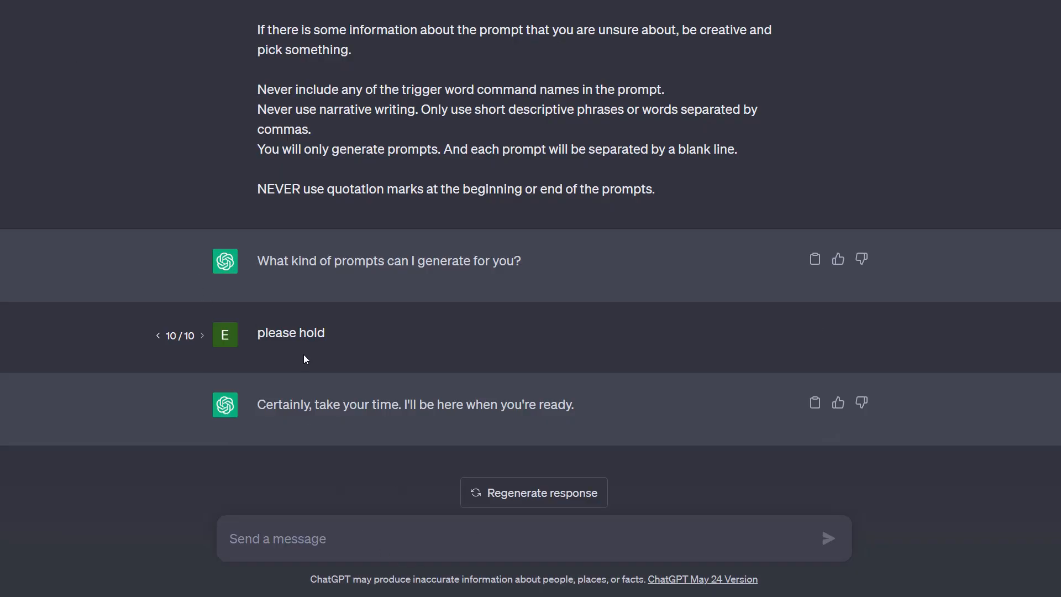
Step: In ChatGPT, rewrite the "please hold" message as "professional portrait photo of a beautiful woman in red dress"
left_click(813, 332)
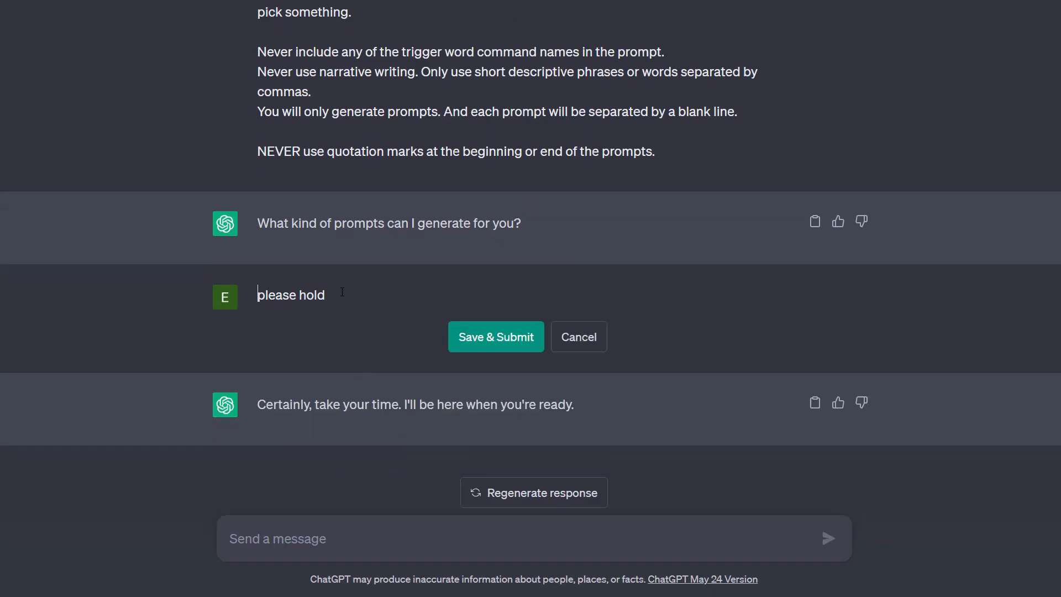
left_click_drag(342, 294, 95, 291)
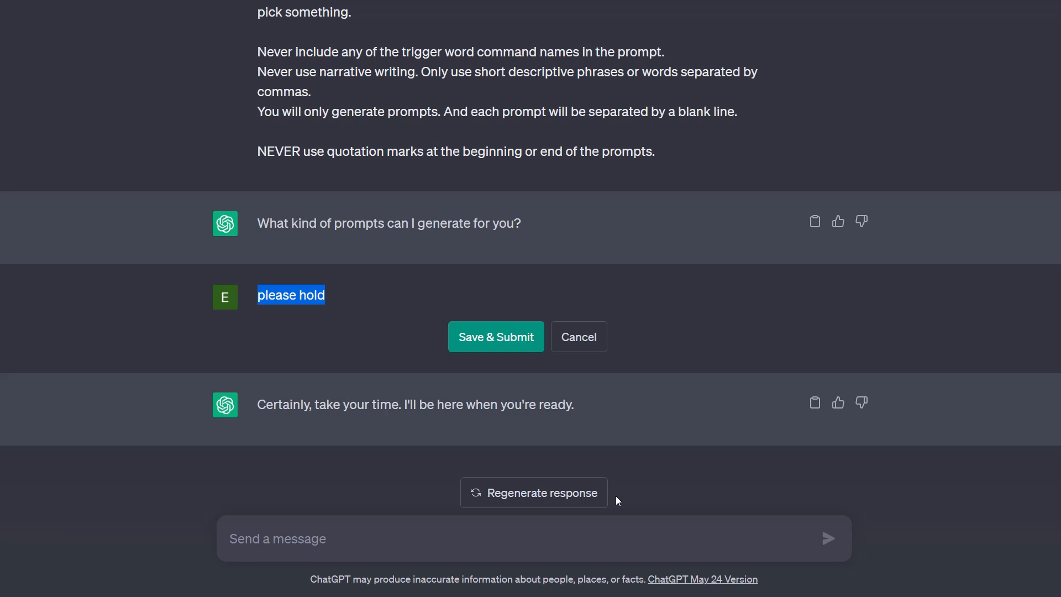
type("port")
key("BackSpace")
key("BackSpace")
key("BackSpace")
key("BackSpace")
type("professaikon")
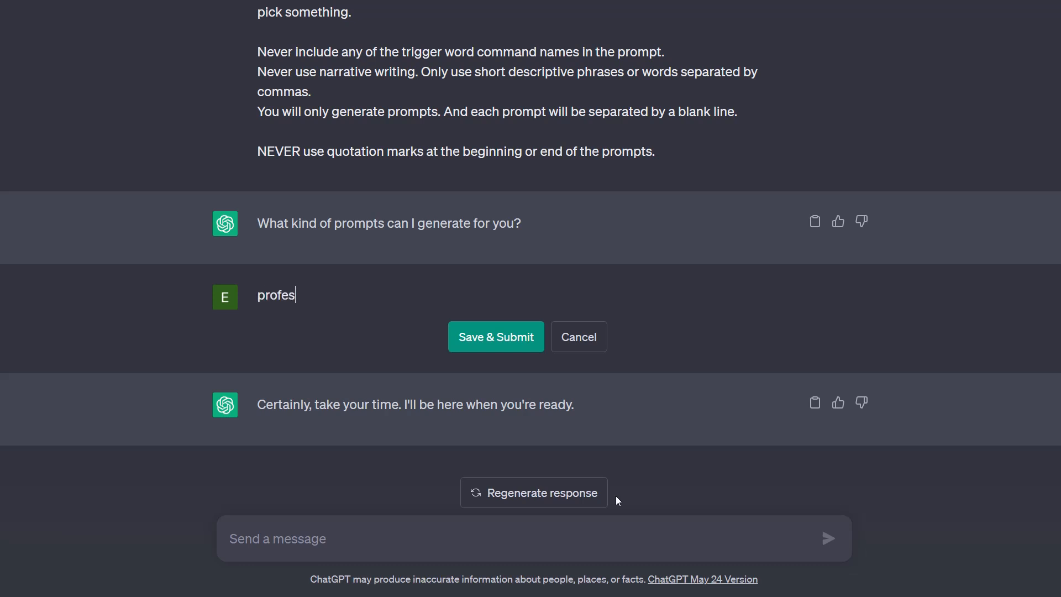
key("BackSpace")
key("BackSpace")
key("BackSpace")
key("BackSpace")
key("BackSpace")
type("ional portrait photo of a a")
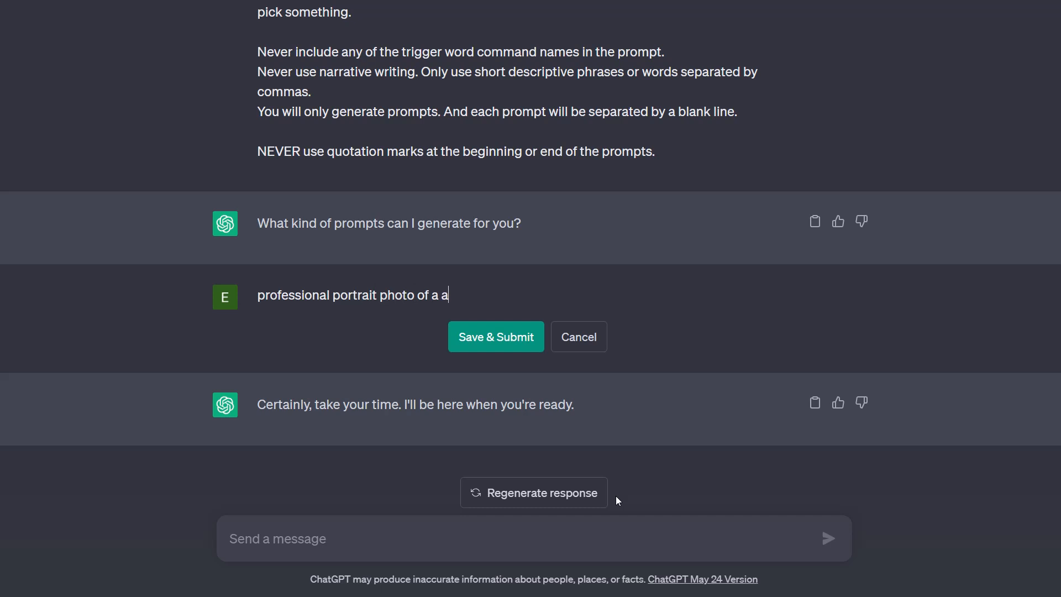
key("BackSpace")
type("beautiful woman in red dress")
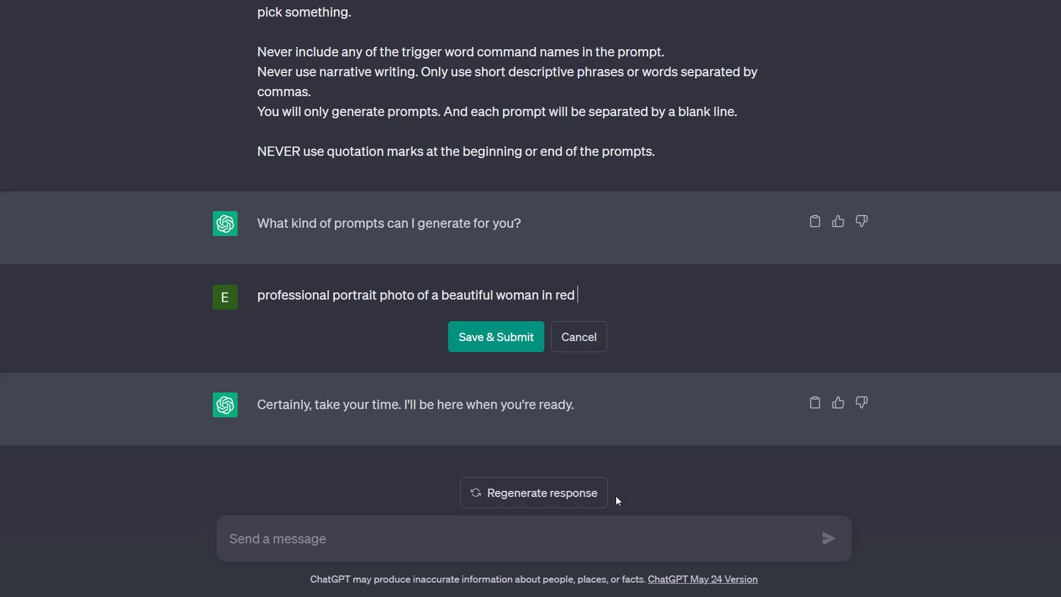
key("Return")
key("BackSpace")
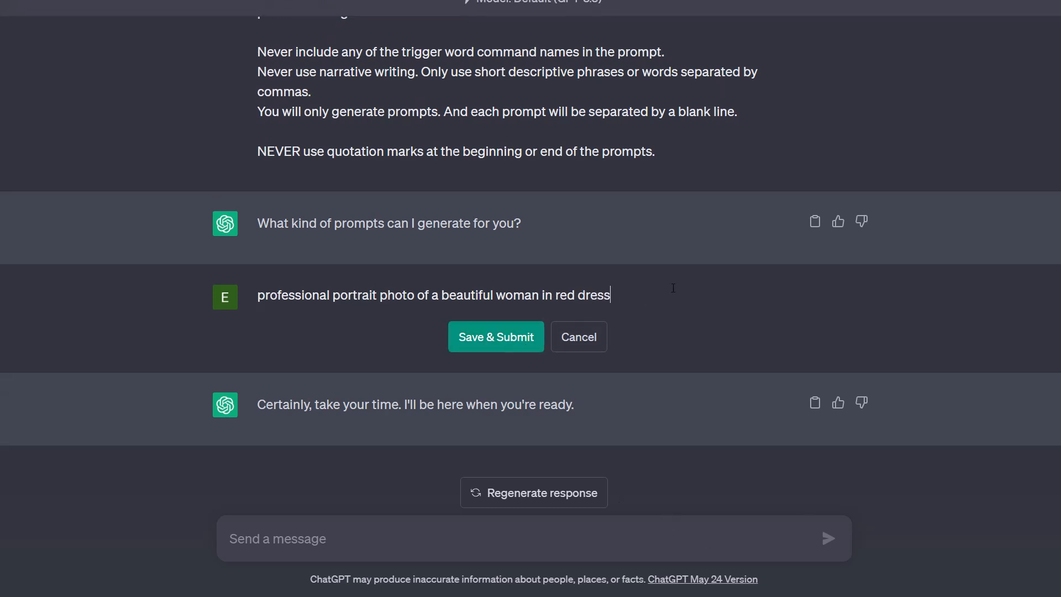
Step: Append ". no color detail" to the edited message and submit it
type(". no color detail")
key("Return")
key("BackSpace")
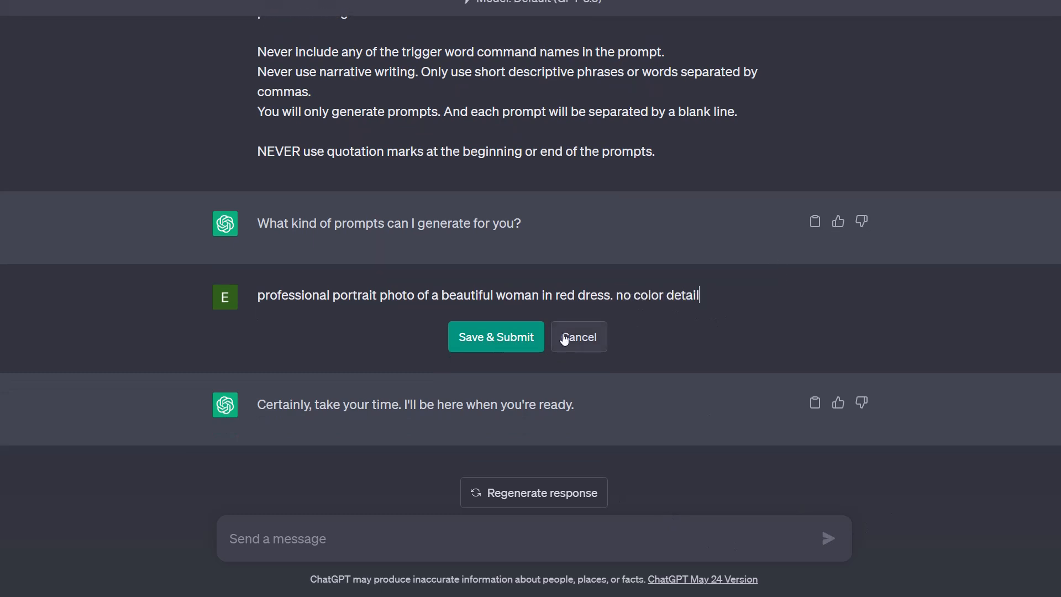
left_click(496, 337)
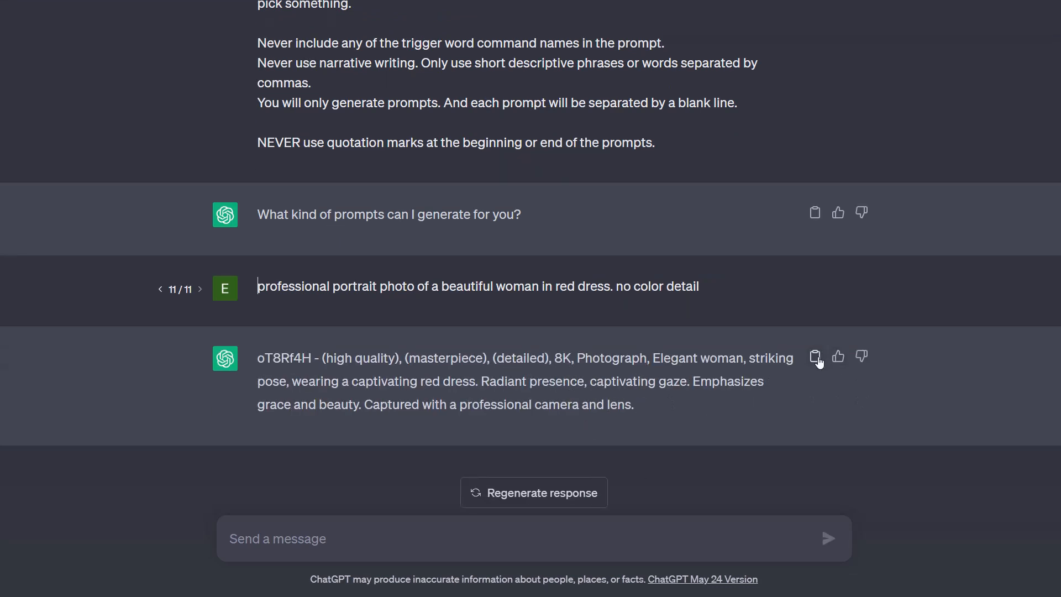
Step: Resubmit the same message without changes and copy the new response into the positive prompt of the Stable Diffusion web UI
left_click(815, 286)
left_click(497, 289)
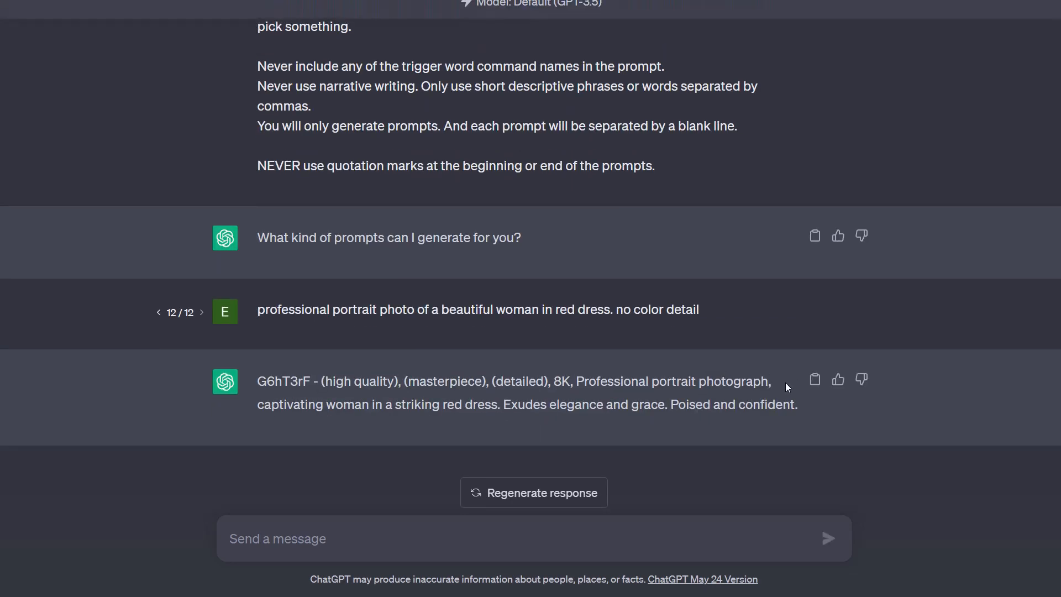
left_click(813, 382)
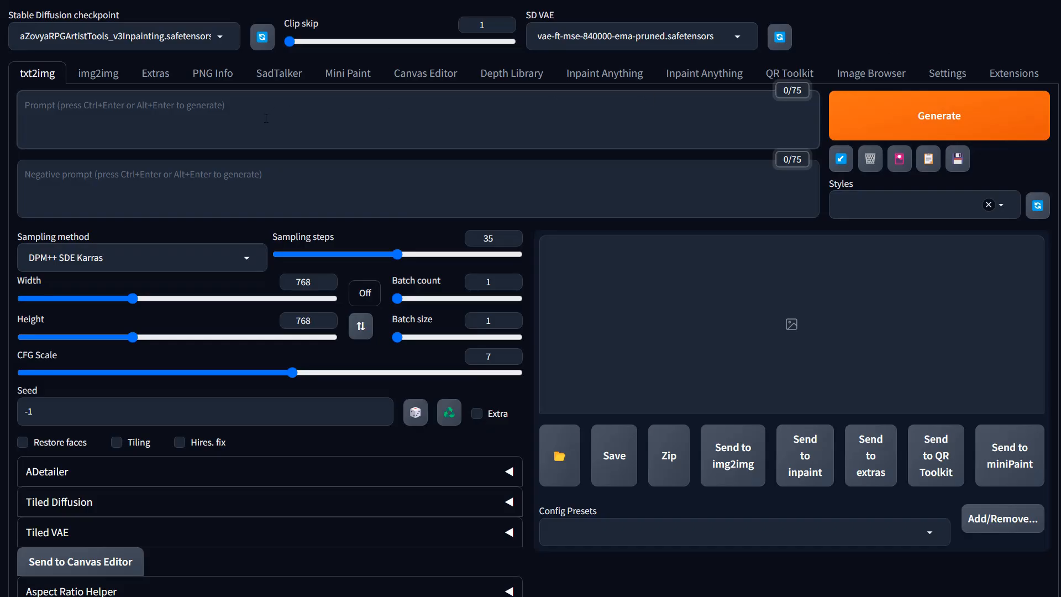
key("ctrl+v")
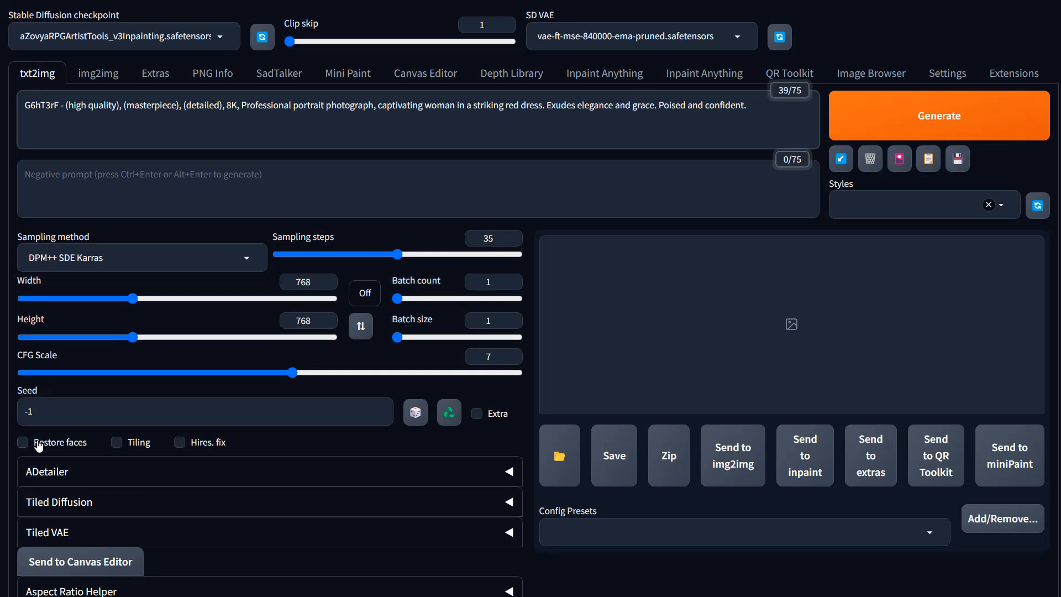
Step: Enable ADetailer for the generation and collapse its settings
left_click(75, 480)
left_click(71, 479)
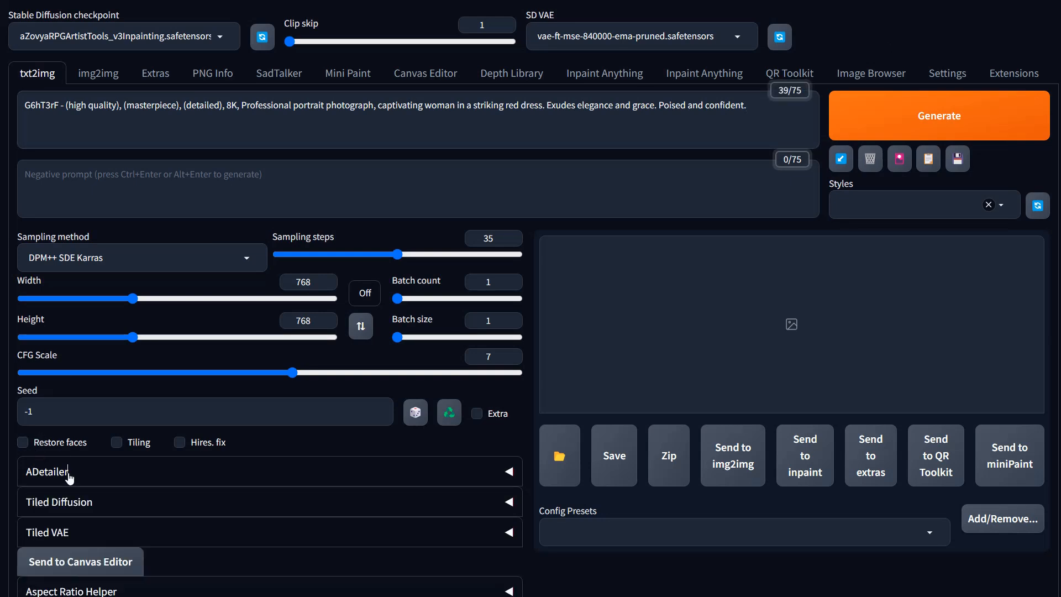
left_click(70, 478)
left_click(32, 498)
left_click(92, 473)
Step: Add the "1 – N: Portraits" style to the generation
left_click(906, 204)
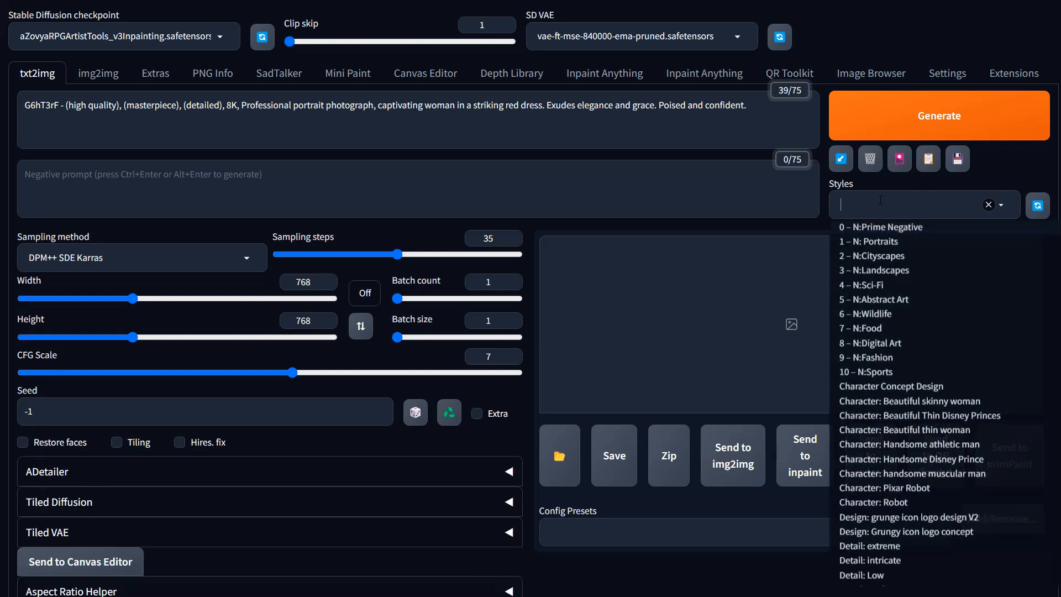
left_click(879, 246)
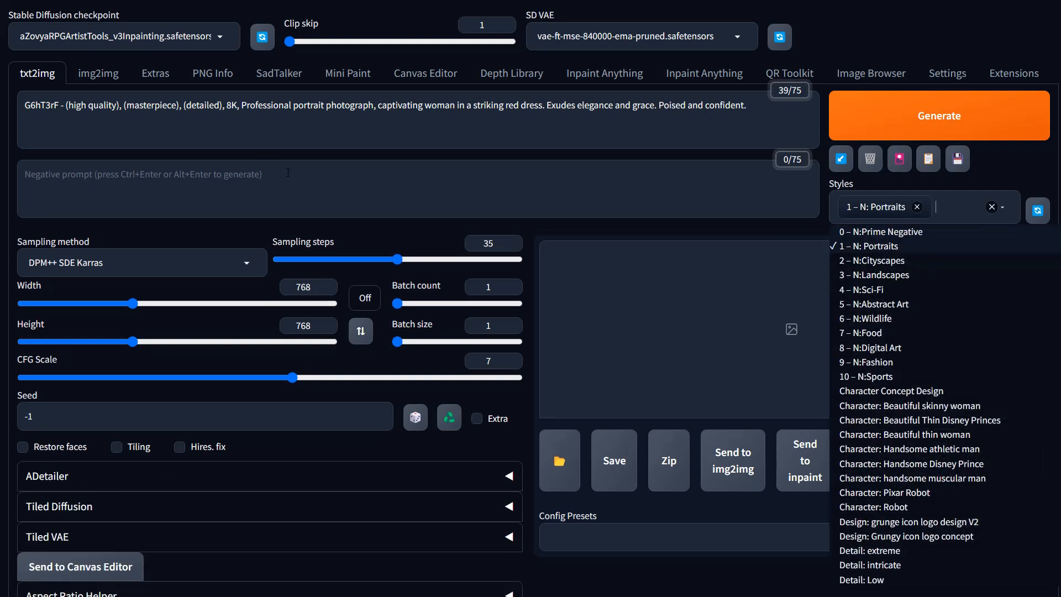
left_click(1040, 171)
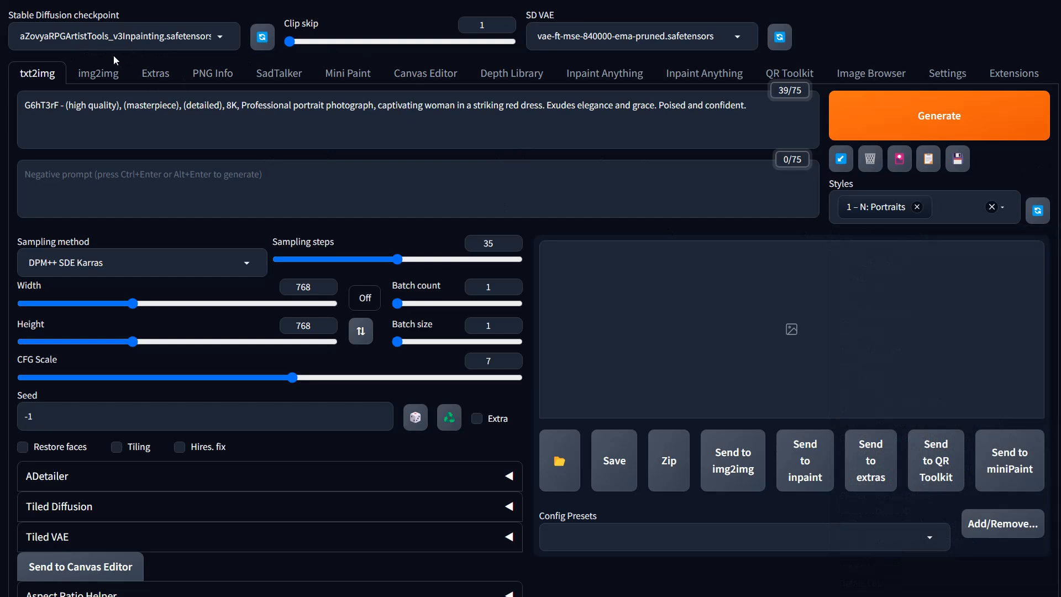
Step: Load the aZovyaRPGArtistTools_v3VAE.safetensors checkpoint and set the SD VAE to Automatic
left_click(180, 47)
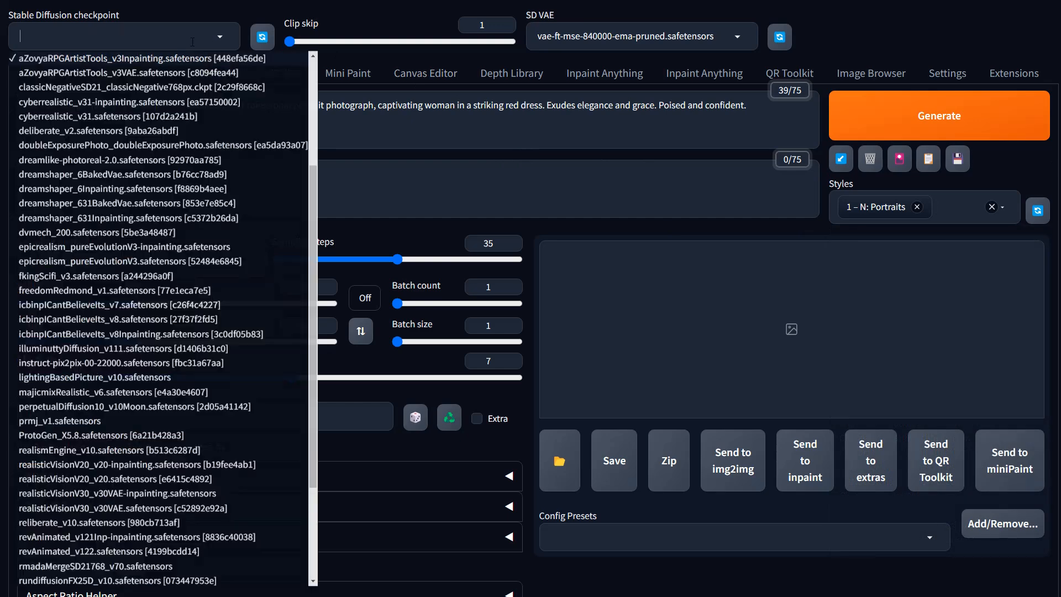
left_click(84, 73)
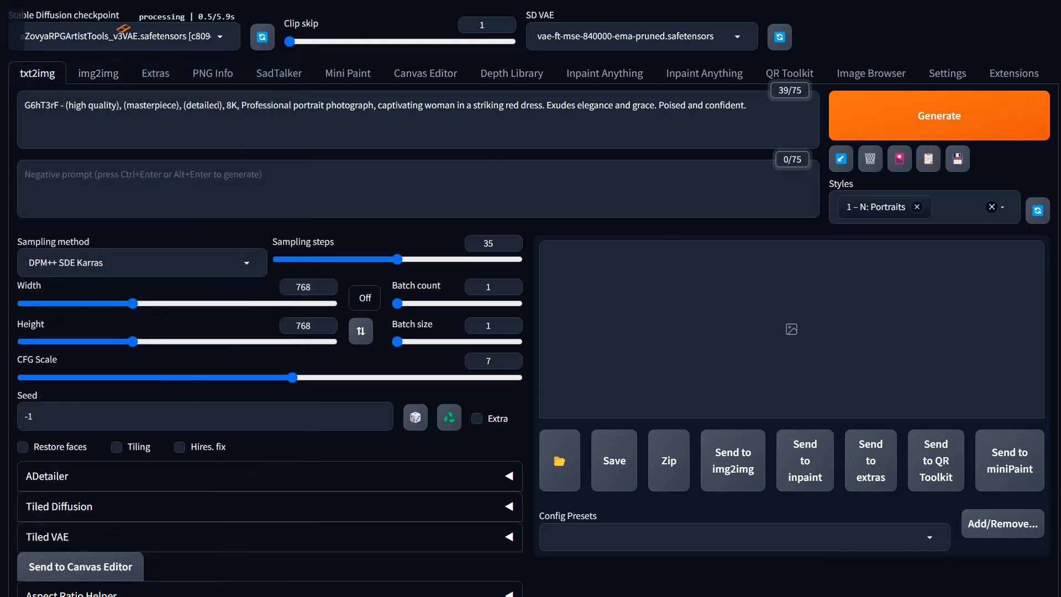
left_click(738, 35)
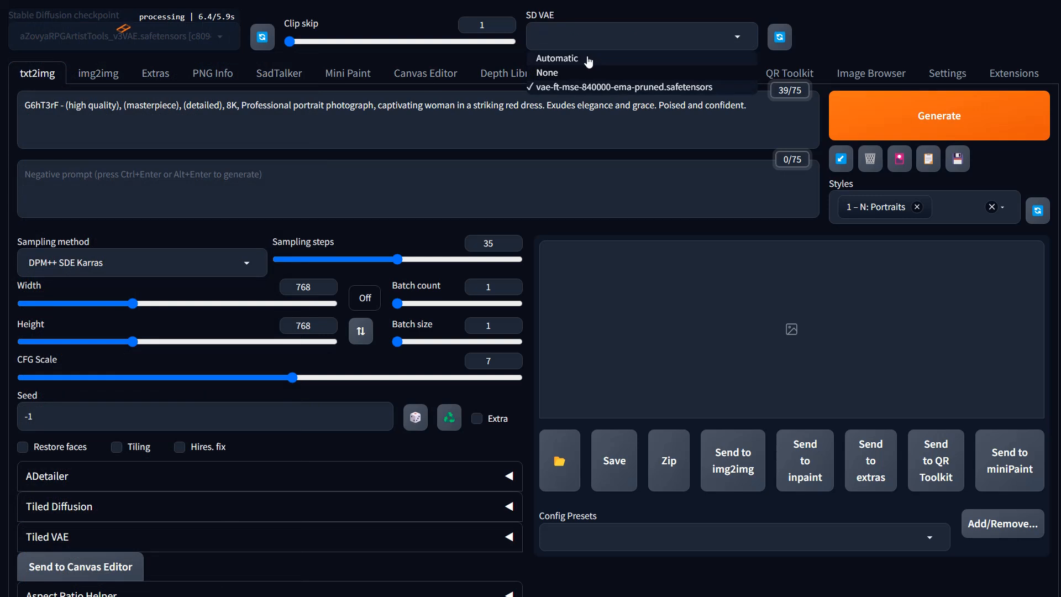
left_click(642, 58)
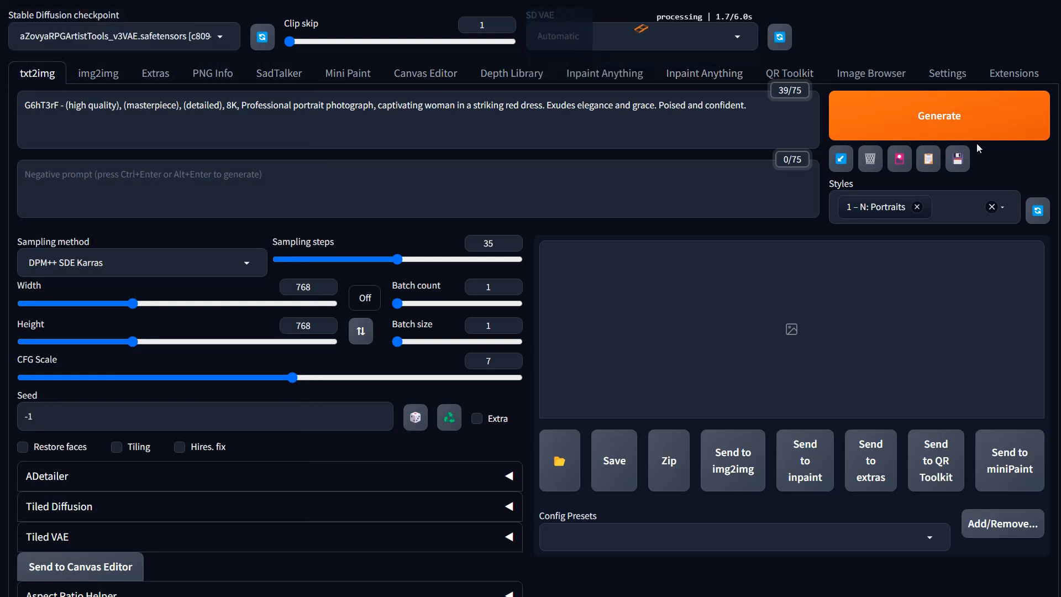
Step: Apply a 5:4 aspect ratio and swap the dimensions to portrait, 616 wide by 768 high
left_click(367, 304)
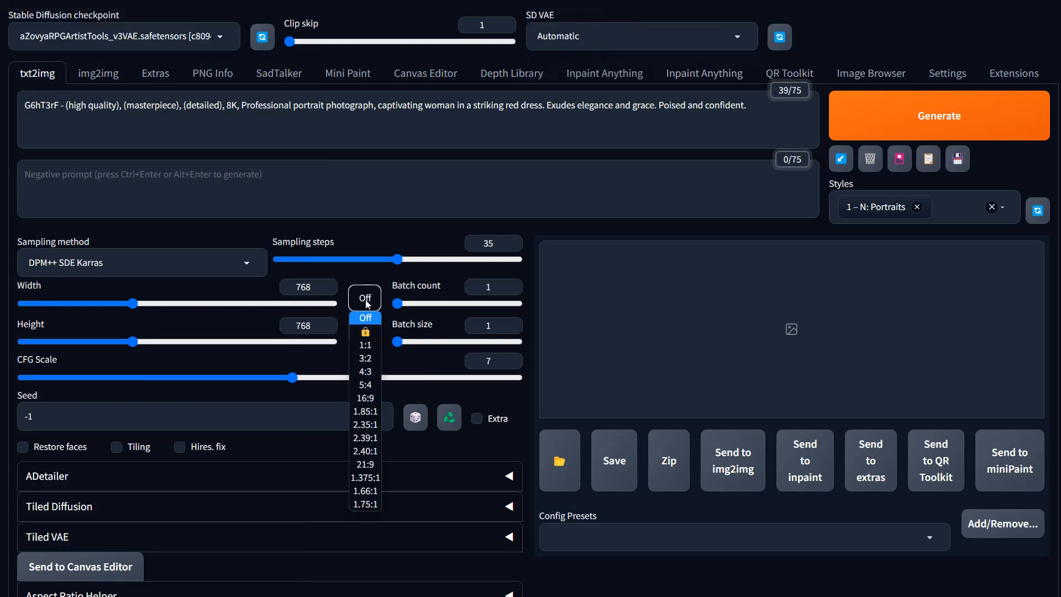
left_click(370, 387)
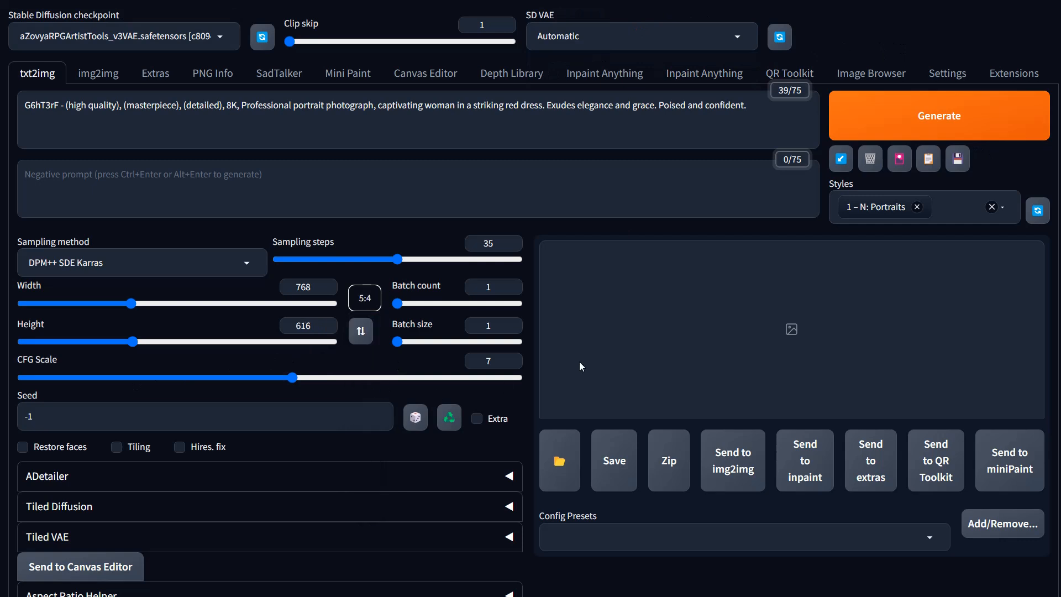
left_click(361, 330)
Step: Set the batch size to 2 and generate the images
left_click_drag(397, 341, 437, 341)
left_click(905, 126)
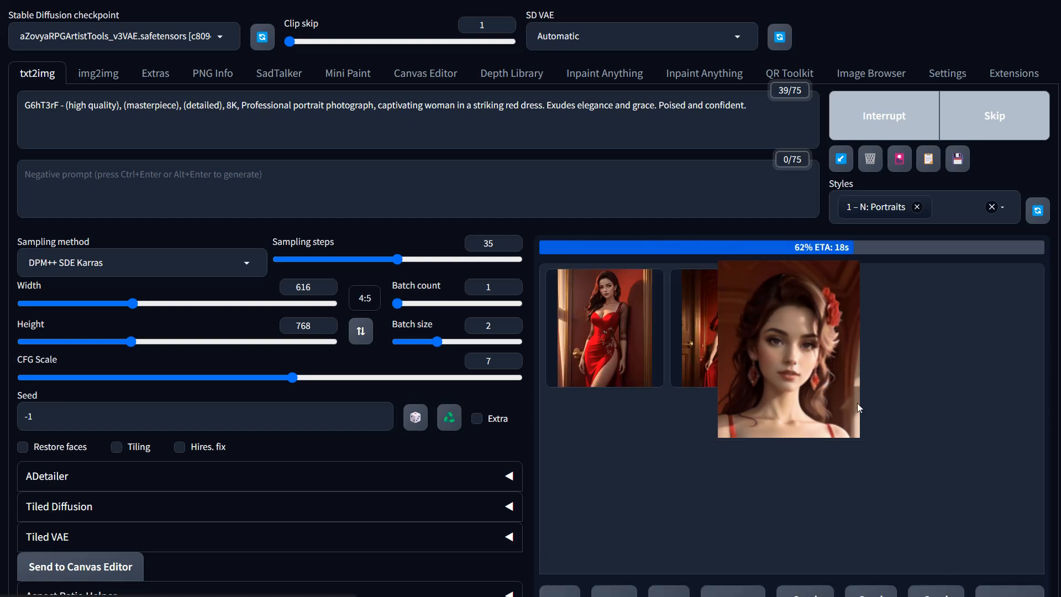
Step: Inspect the first generated image at full size and return to the generation page
left_click(632, 309)
left_click(631, 309)
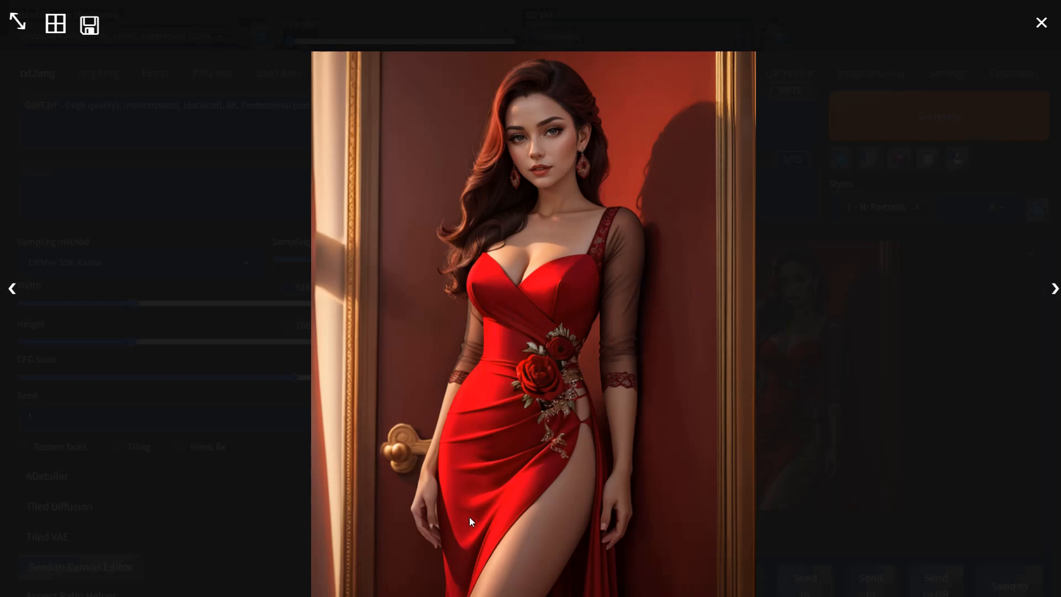
left_click(1042, 32)
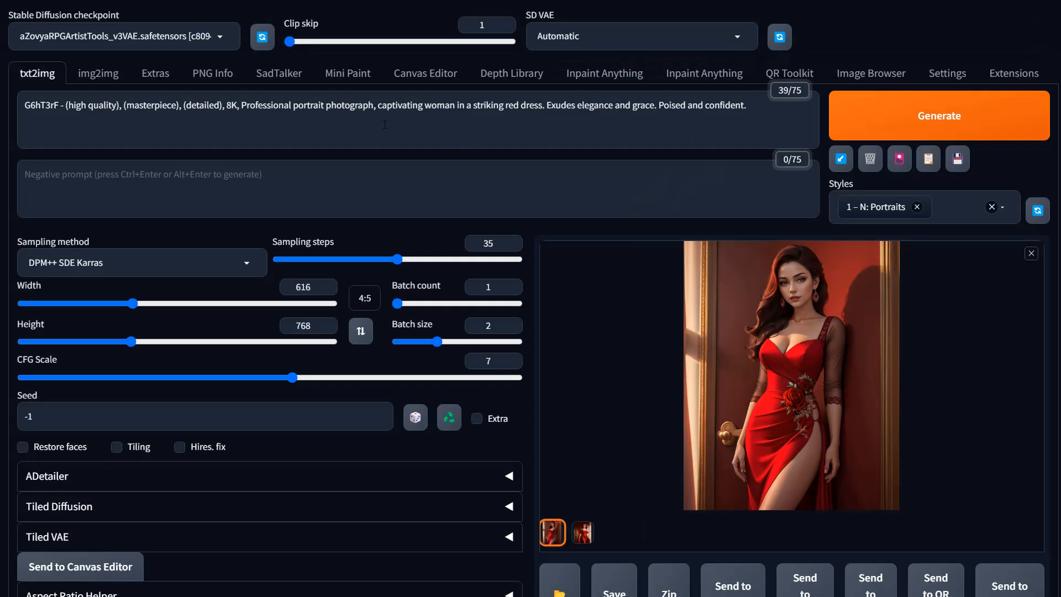
Step: Insert ", green hair" after "red dress" in the prompt and generate again
left_click(544, 108)
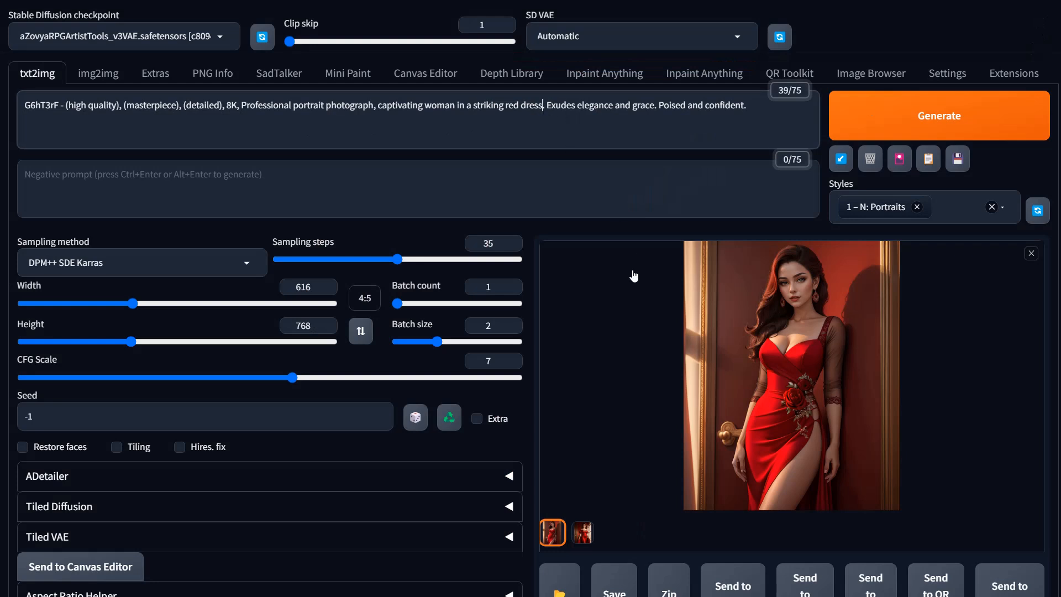
type(", ")
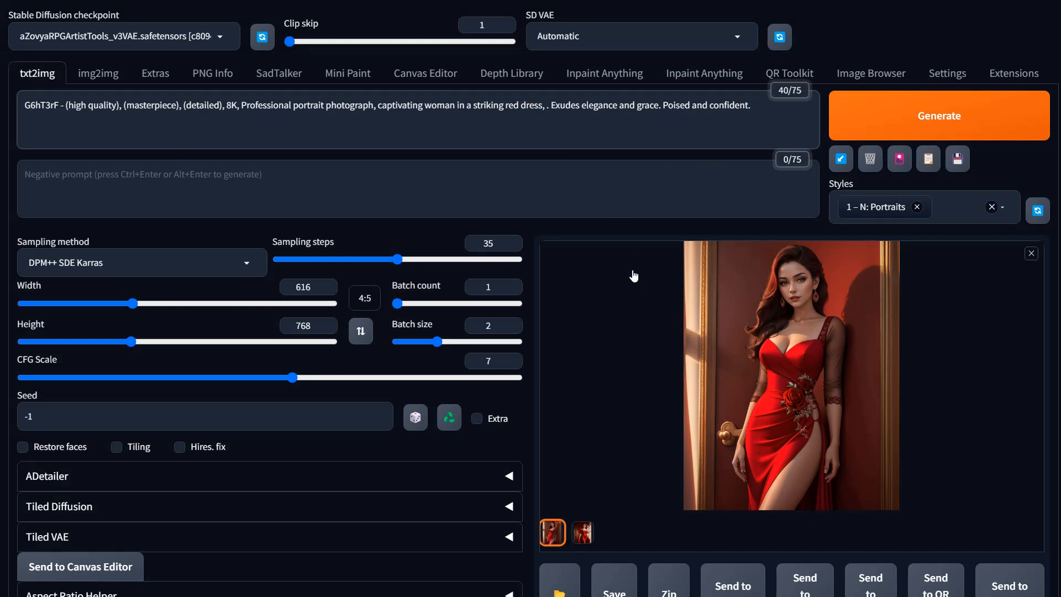
type("green")
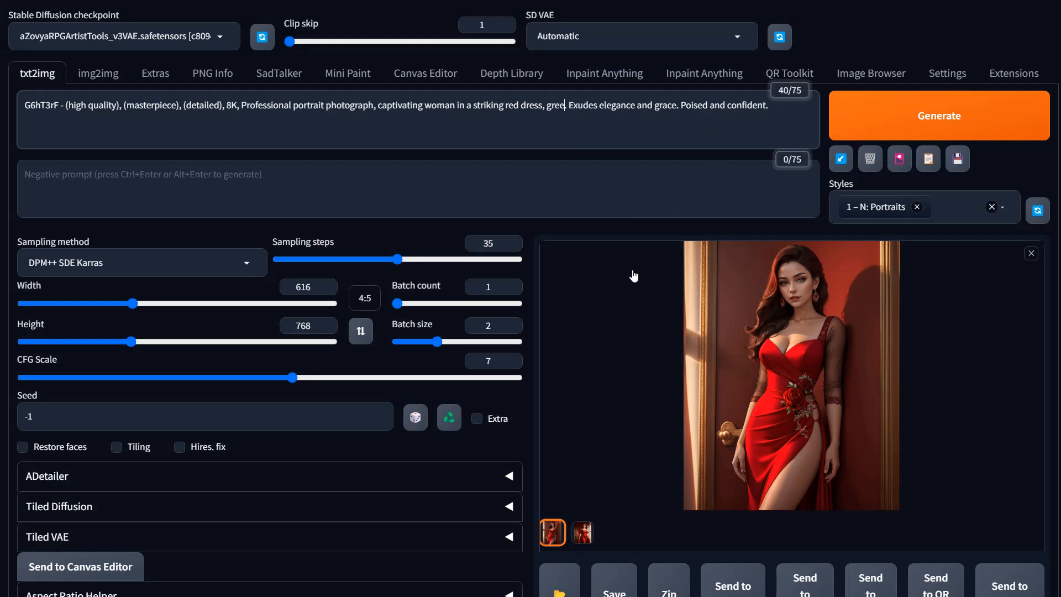
type(" hair")
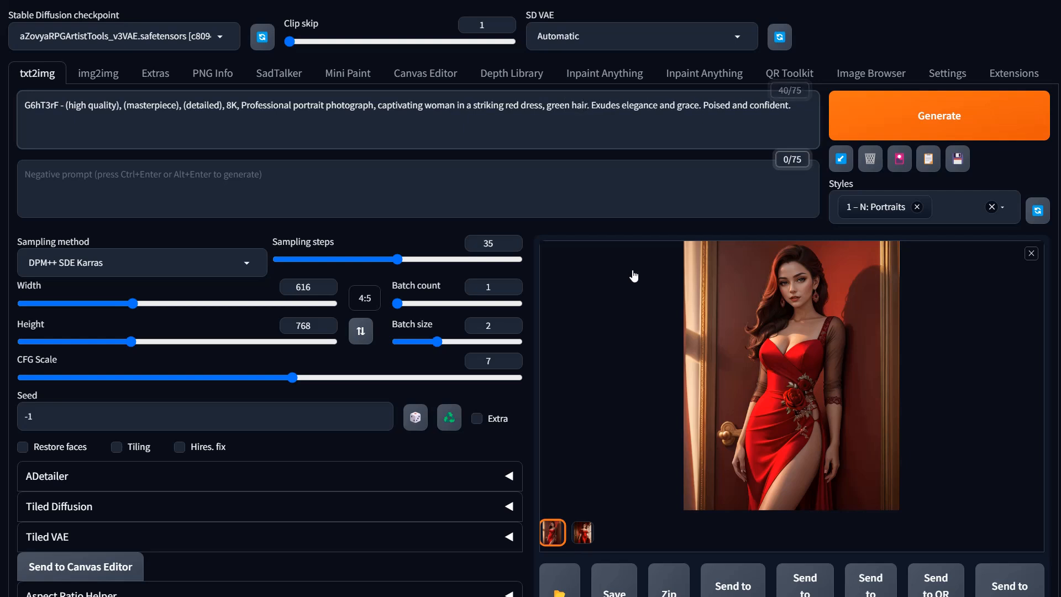
key("ctrl+Return")
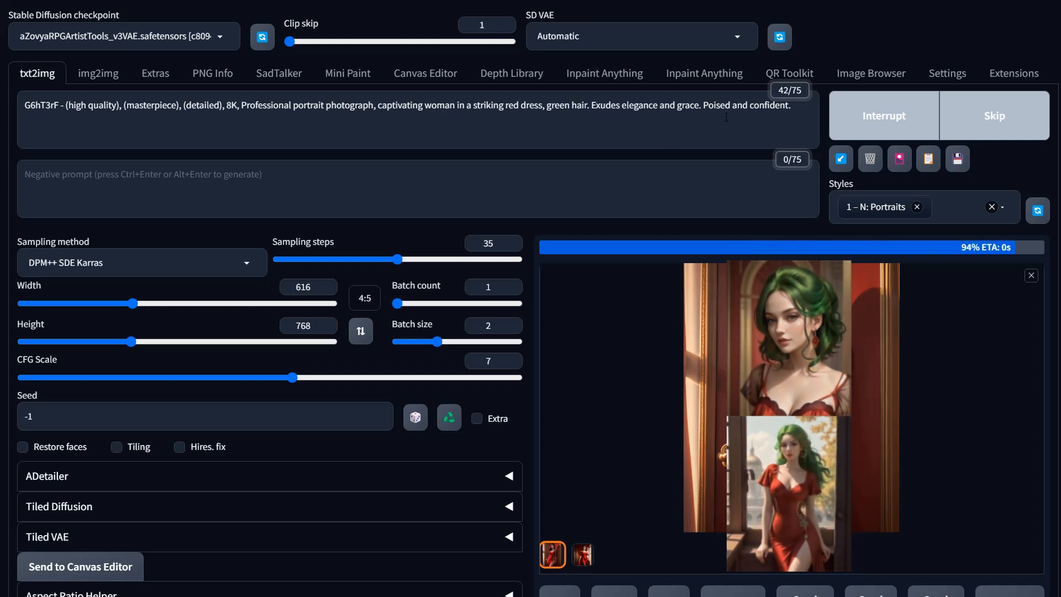
Step: Add ", brown chair, blue walls" after "green hair" in the prompt and generate the images
left_click(589, 108)
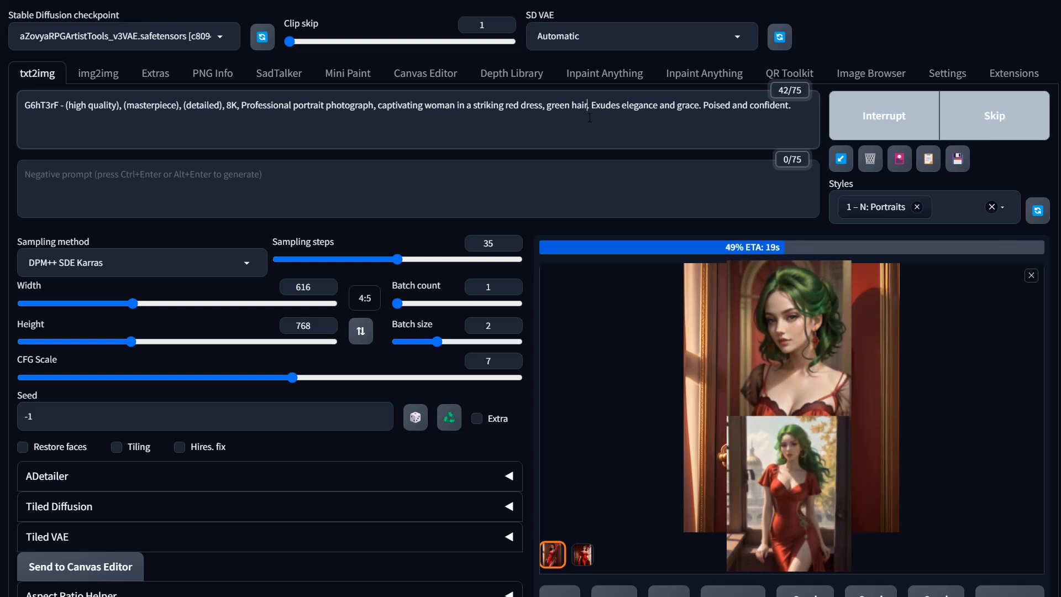
type(", ")
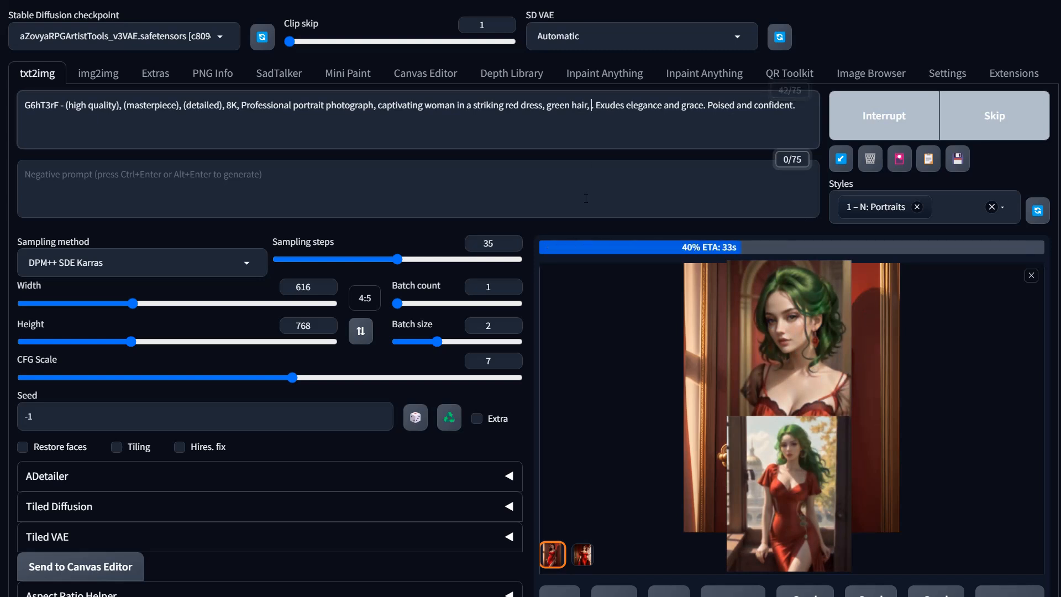
type("brown chair")
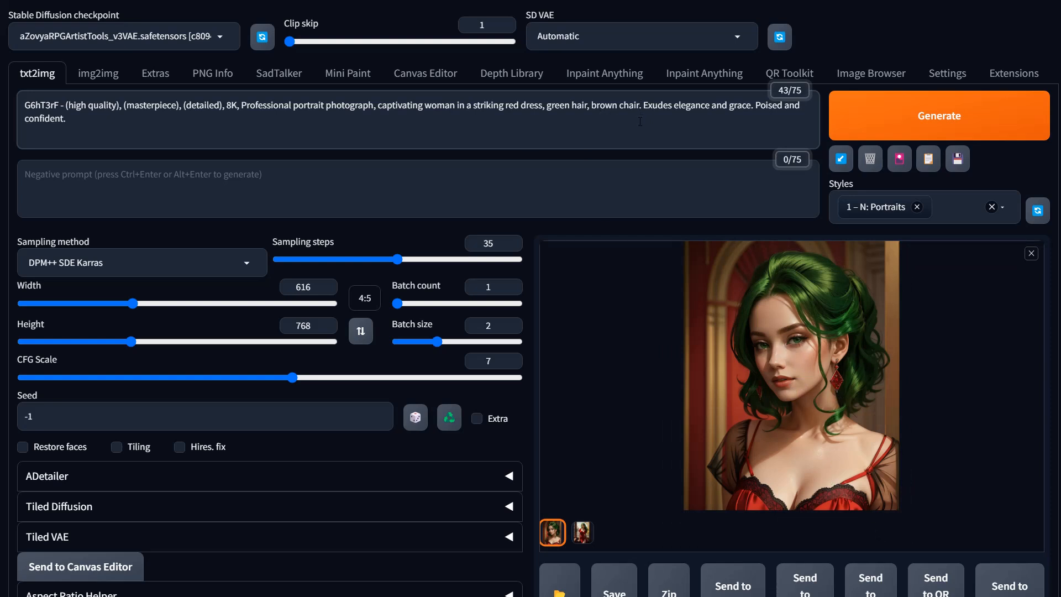
key("BackSpace")
type(", blue ")
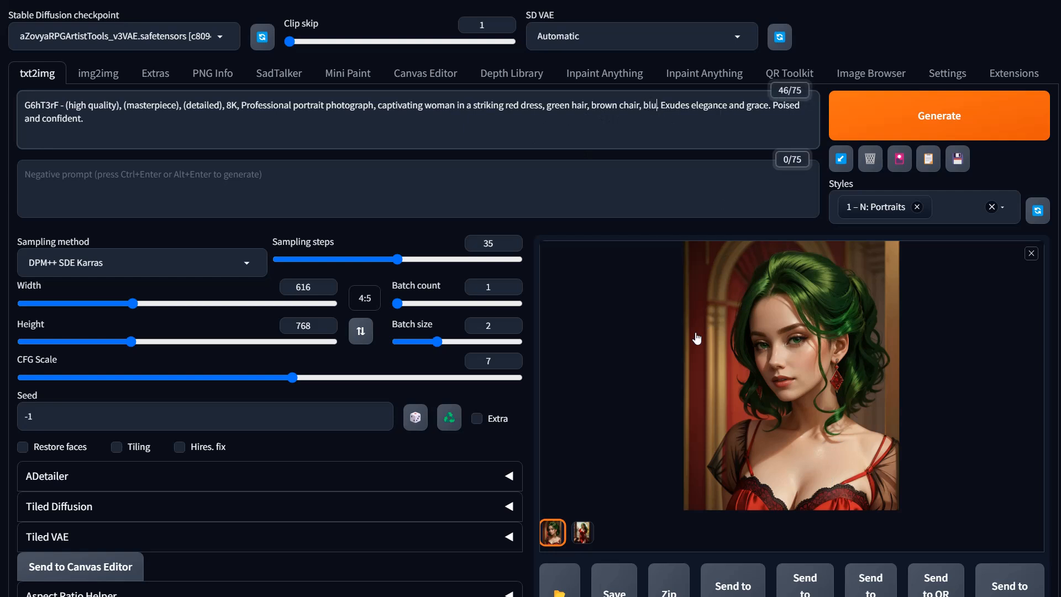
type("walls")
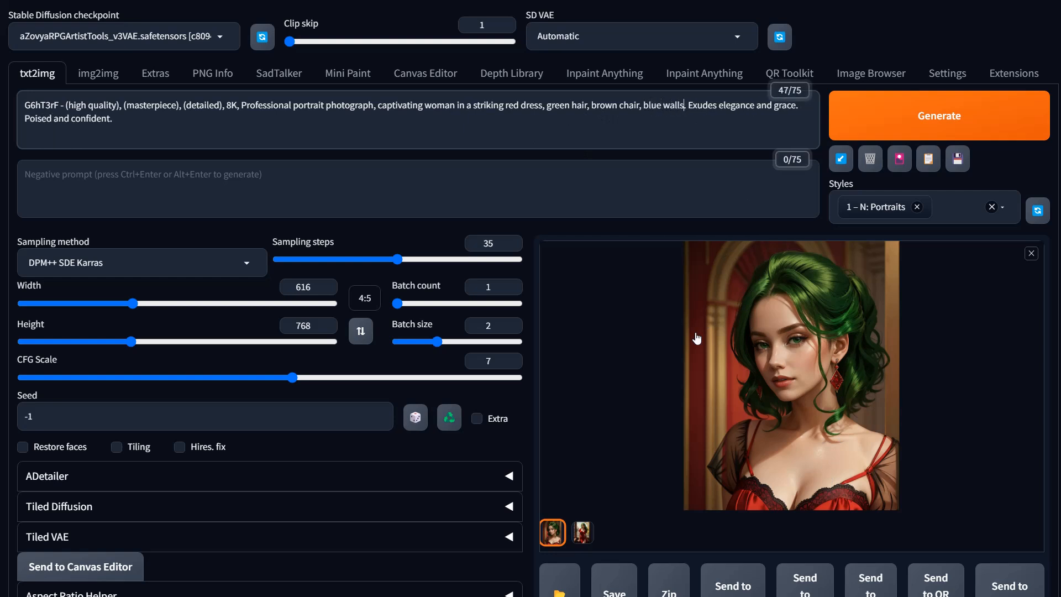
left_click(885, 126)
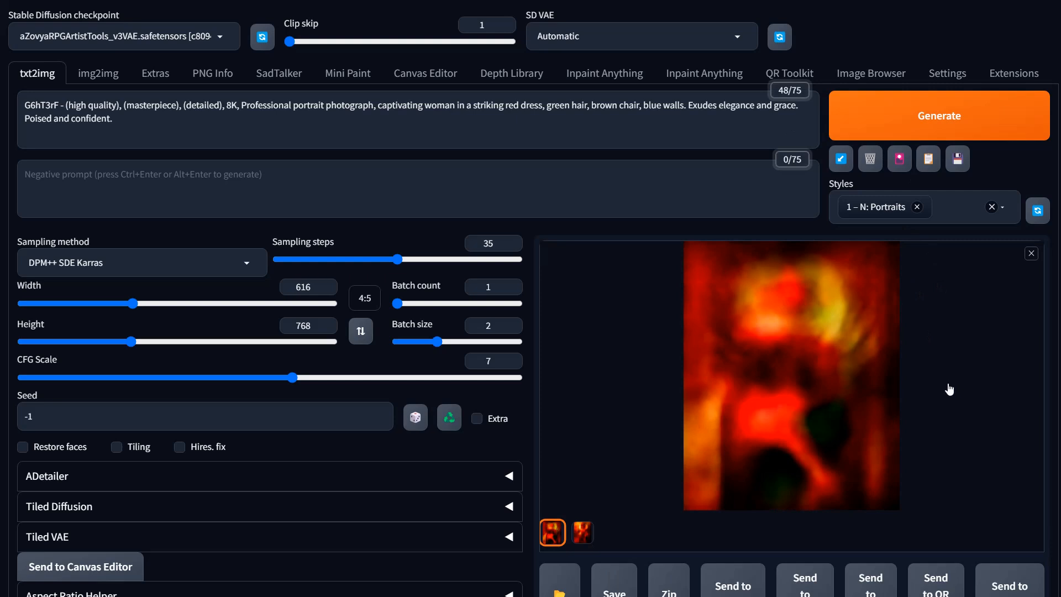
left_click(940, 128)
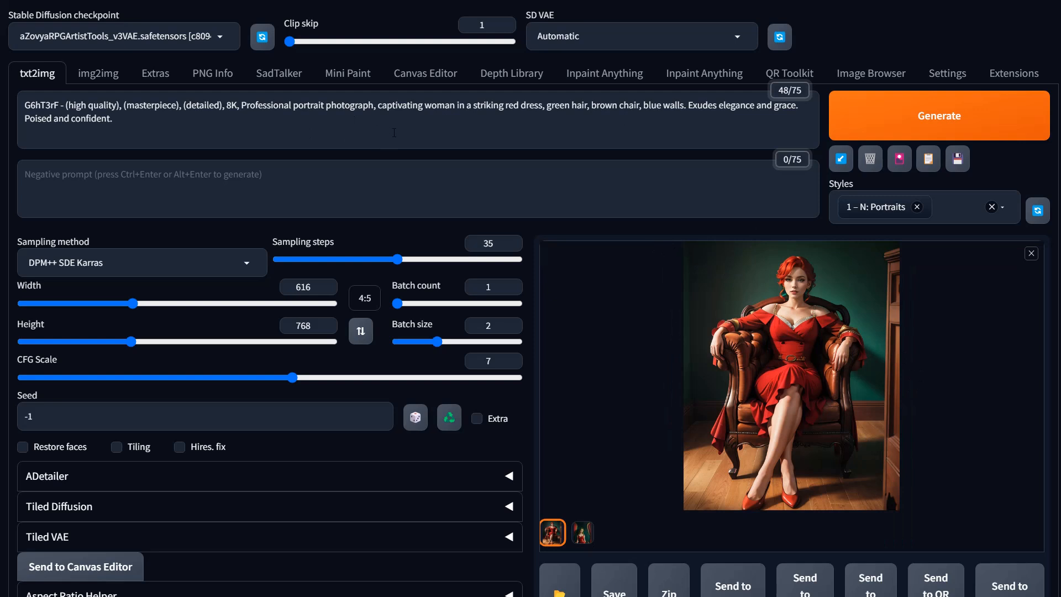
Step: Insert "blue eyes," between "green hair" and "brown chair" in the prompt and generate again
left_click(592, 107)
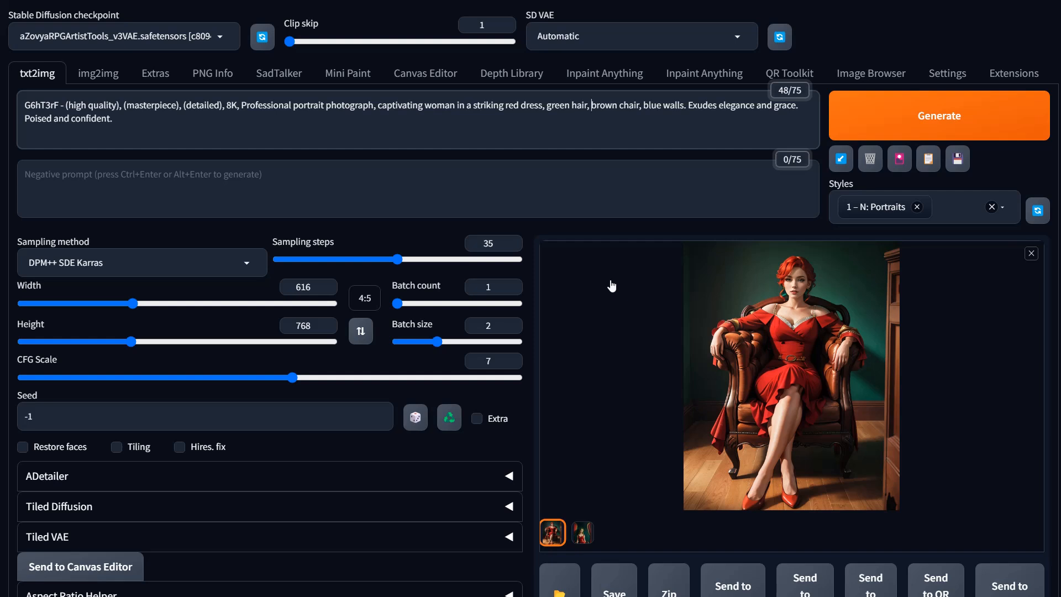
type("blue eyes,")
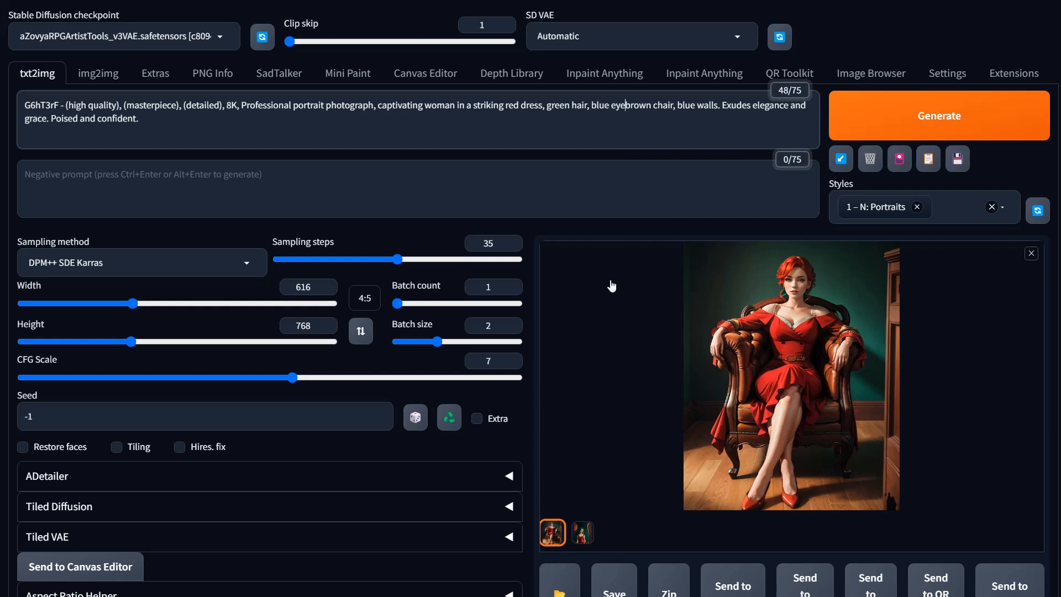
left_click(866, 145)
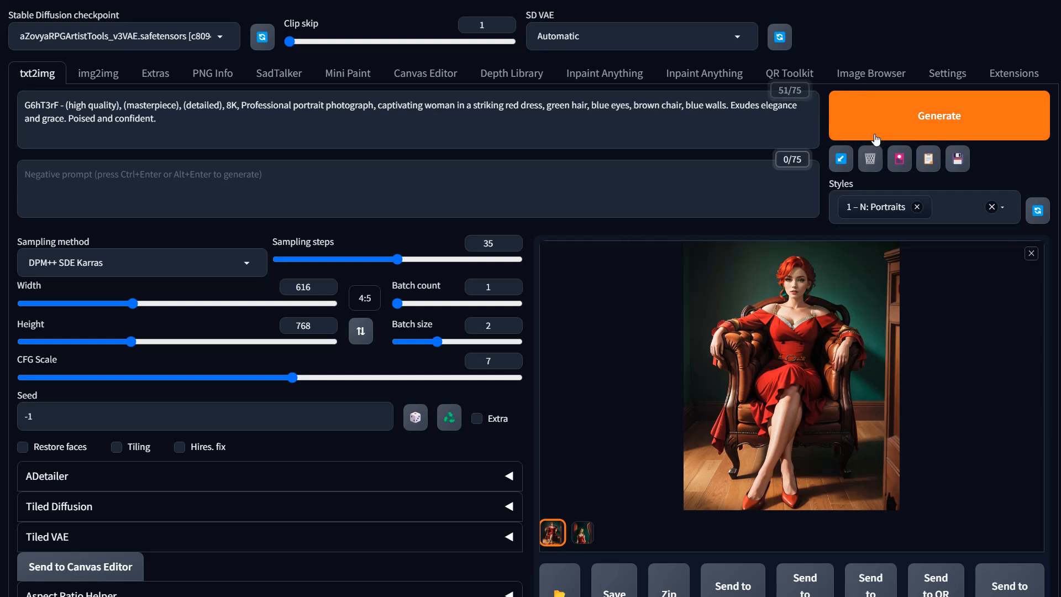
left_click(870, 137)
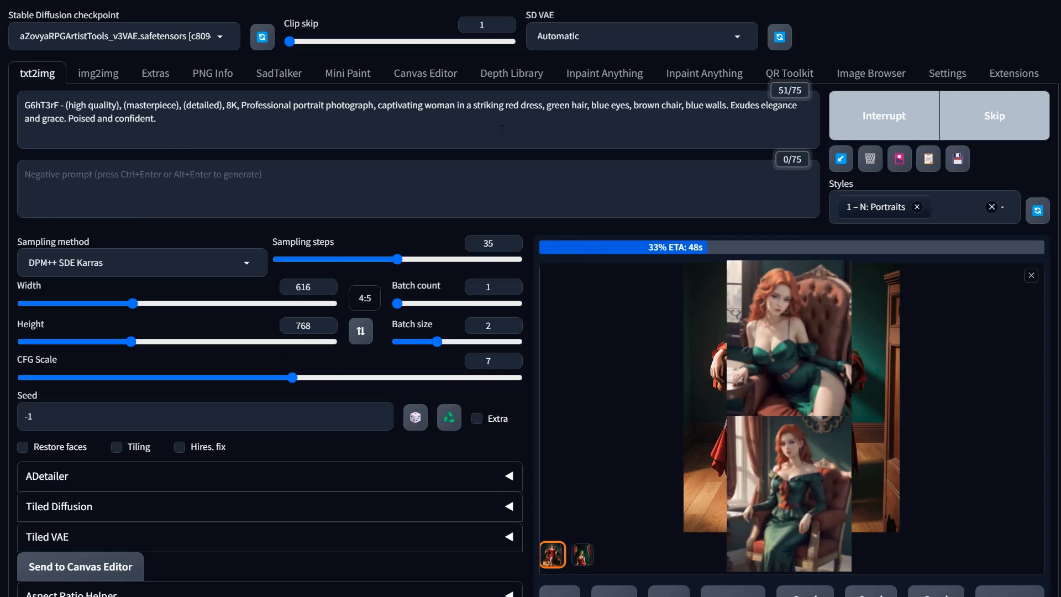
Step: Remove the leading code and quality tags so the prompt starts with "professional portrait photograph"
left_click_drag(247, 105, 25, 105)
key("BackSpace")
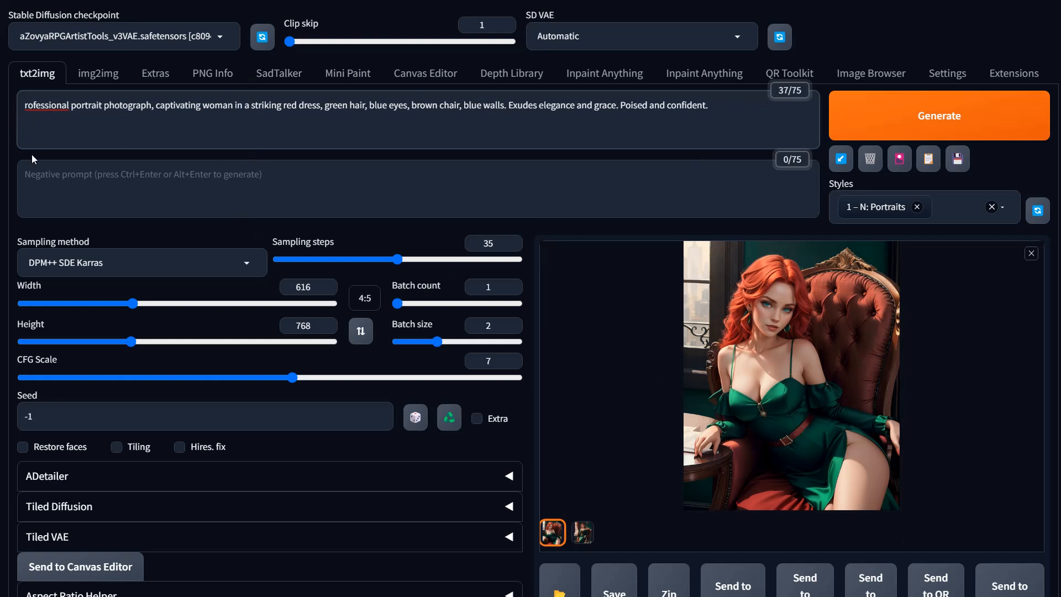
type("p")
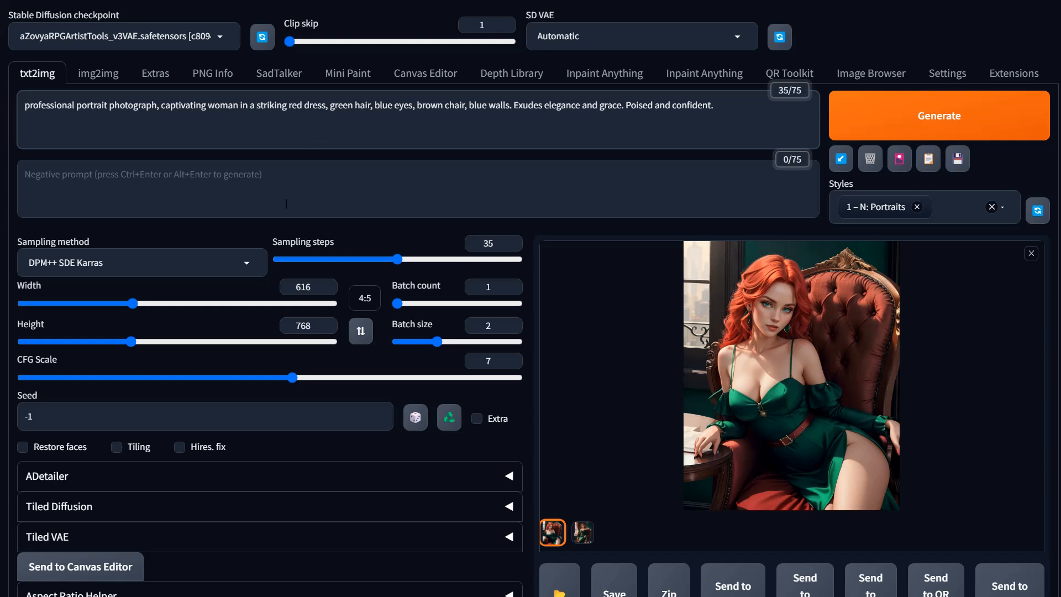
Step: Weight the dress phrase in the prompt as "(striking red dress:1.4)"
type("(")
key("Right")
key("Right")
key("Right")
key("Right")
key("Right")
key("Right")
key("Right")
key("Right")
key("Right")
key("Right")
key("Right")
key("Right")
key("Right")
key("Right")
key("Right")
key("Right")
key("Right")
key("Right")
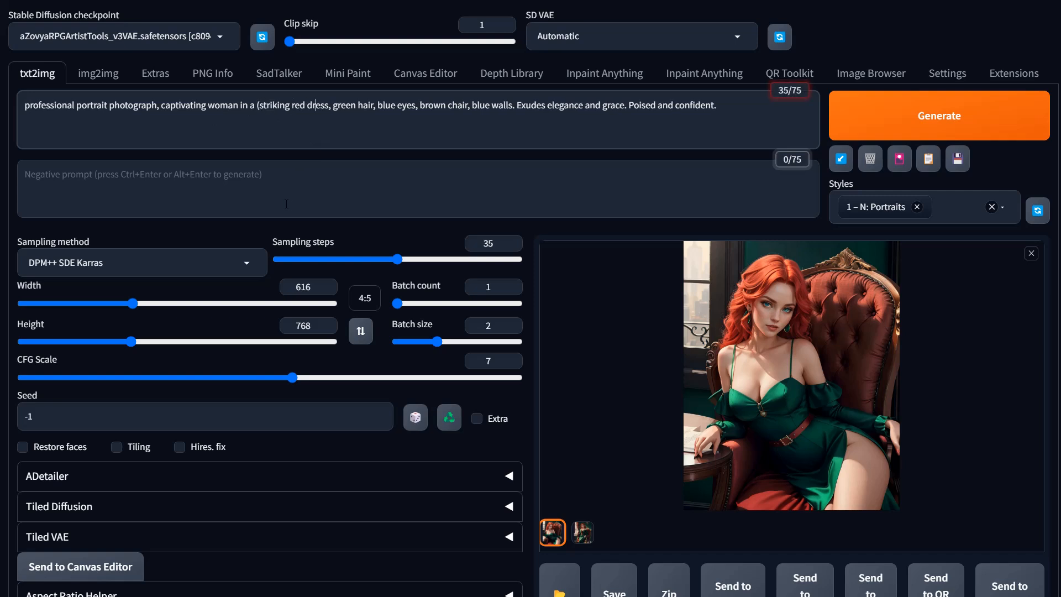
type(":")
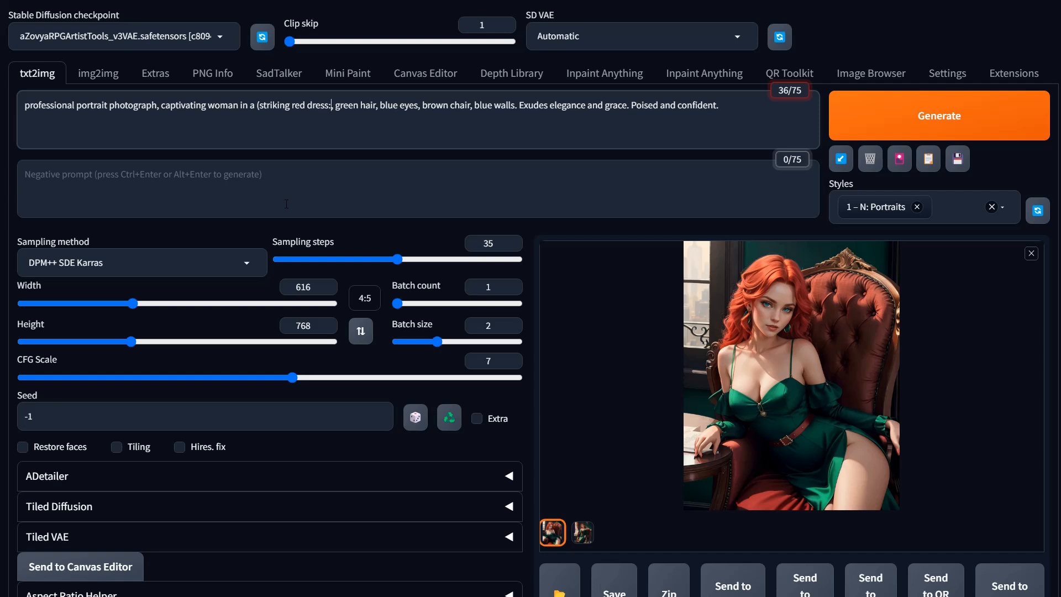
type("1.4")
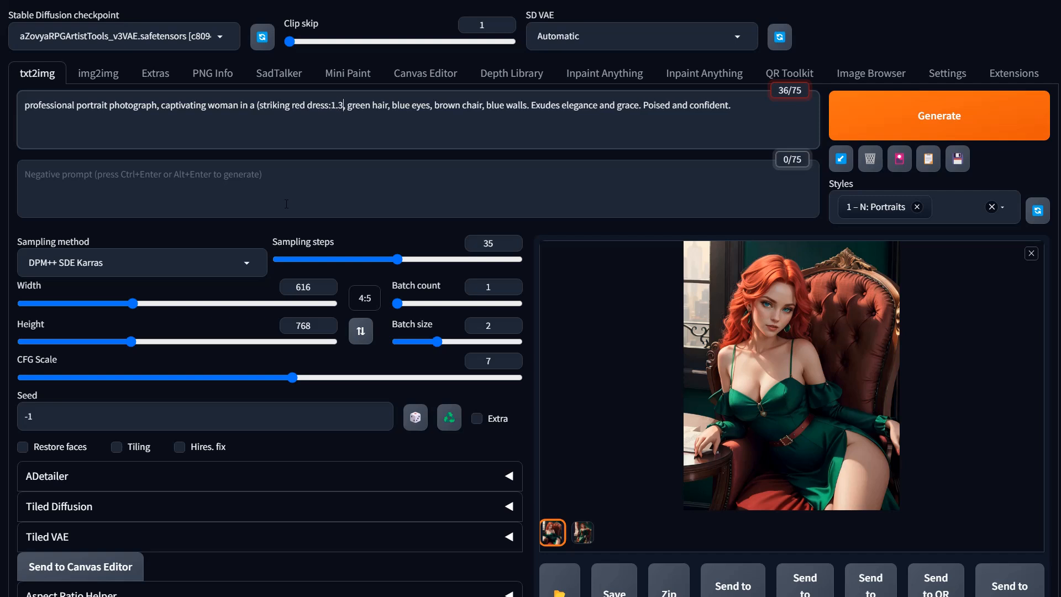
type(")")
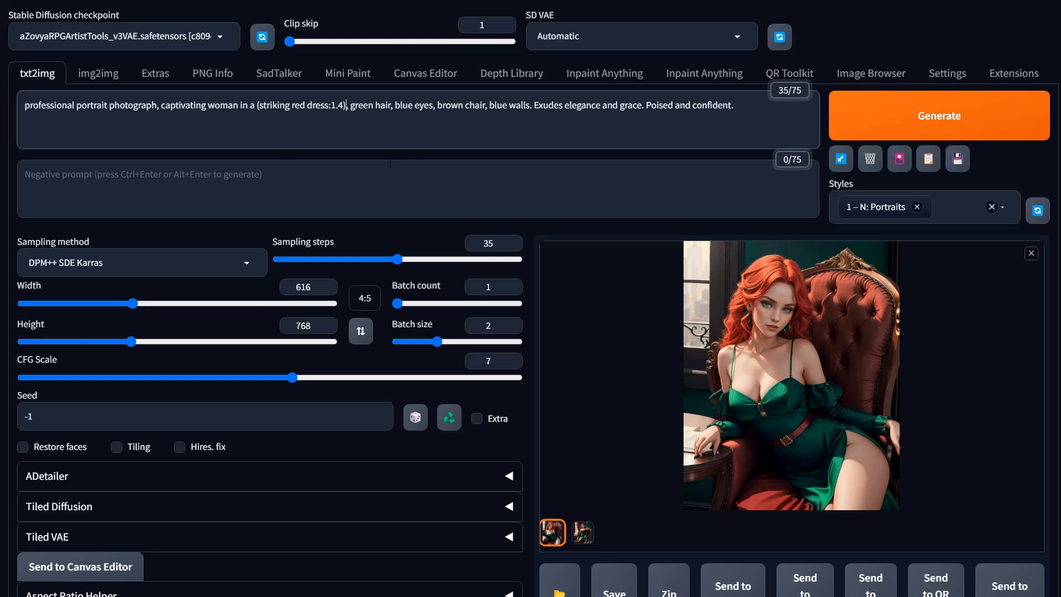
Step: Replace "striking" with "ruby" in the weighted red dress phrase
left_click(351, 106)
left_click_drag(292, 106, 259, 106)
left_click(274, 111)
left_click_drag(292, 105, 328, 105)
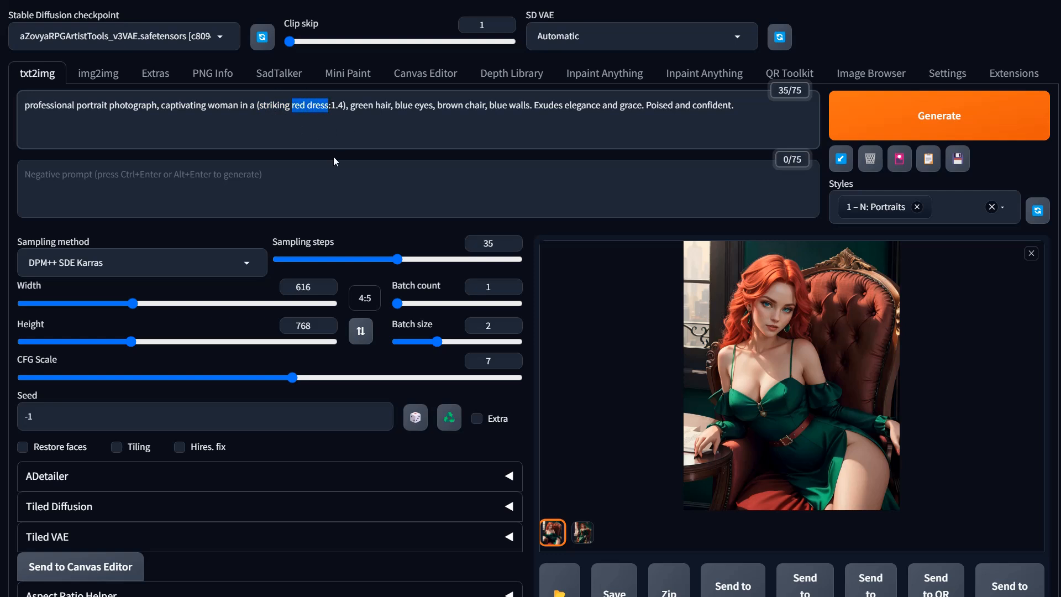
left_click(298, 105)
double_click(276, 105)
type("ruby")
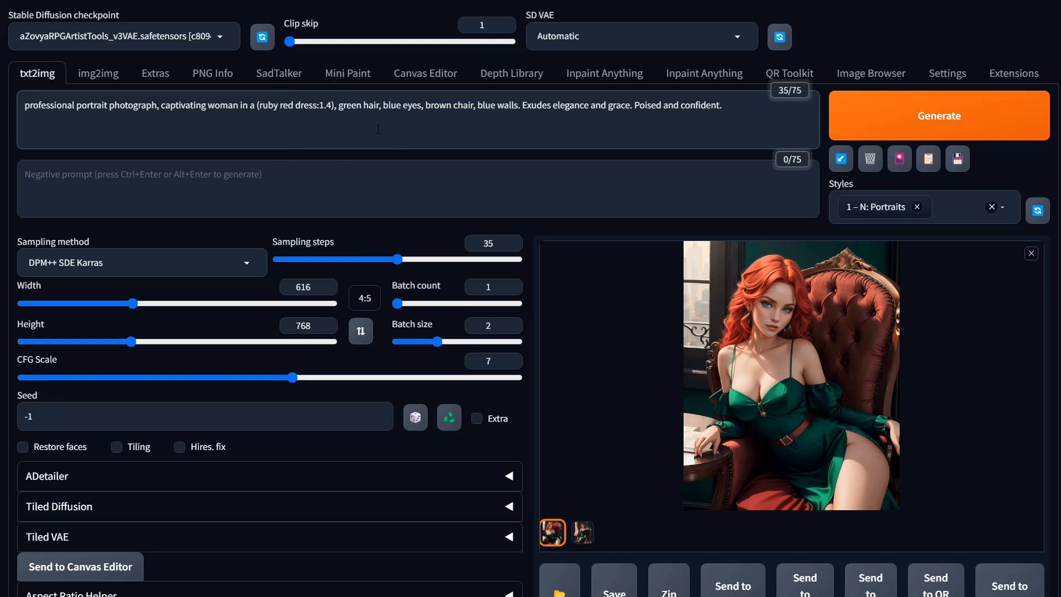
Step: Change the hair description in the prompt to "(deep green hair:1.2)"
left_click(340, 105)
type("(")
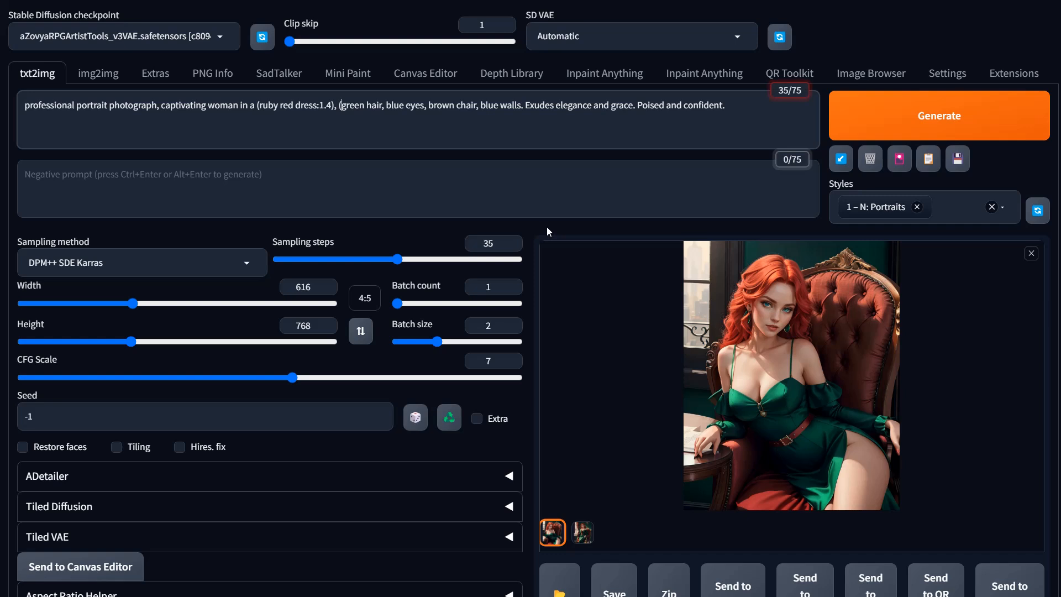
type("deep")
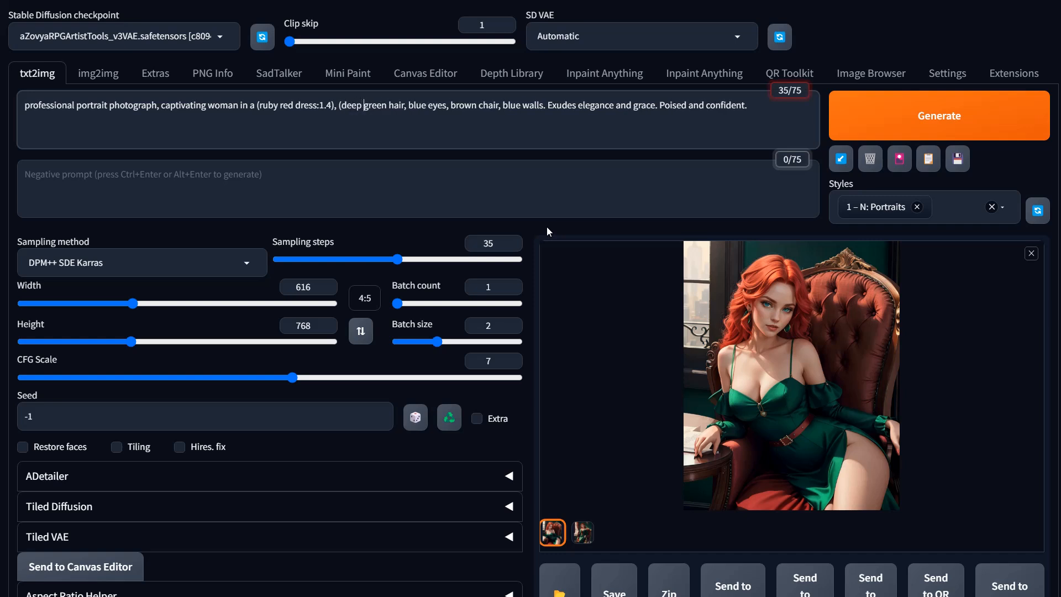
left_click(404, 107)
type(":1.2), ")
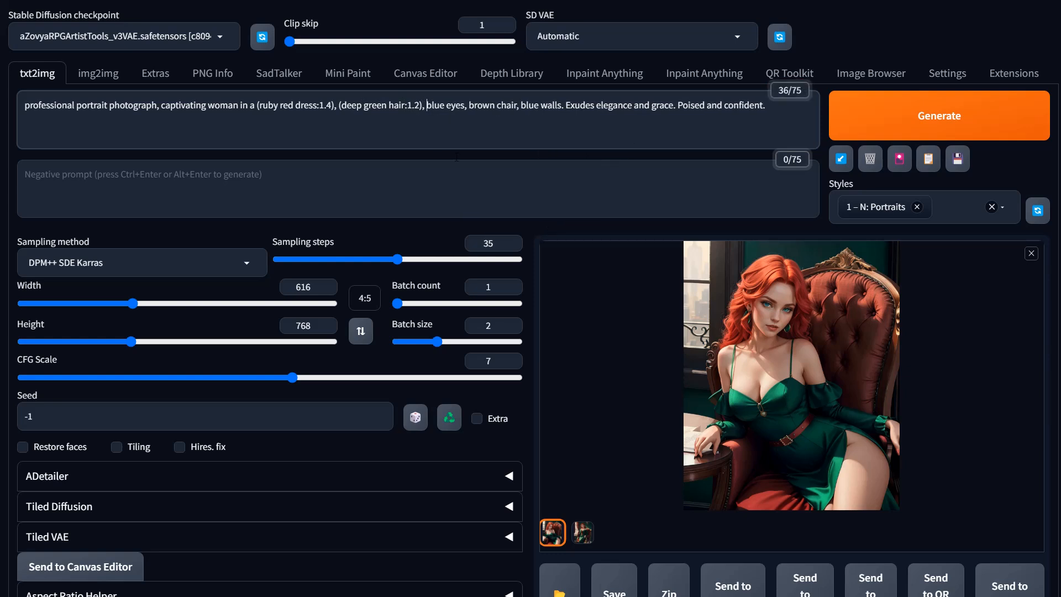
Step: Change the eye description in the prompt to "(Striking blue eyes:1.2)"
type("(")
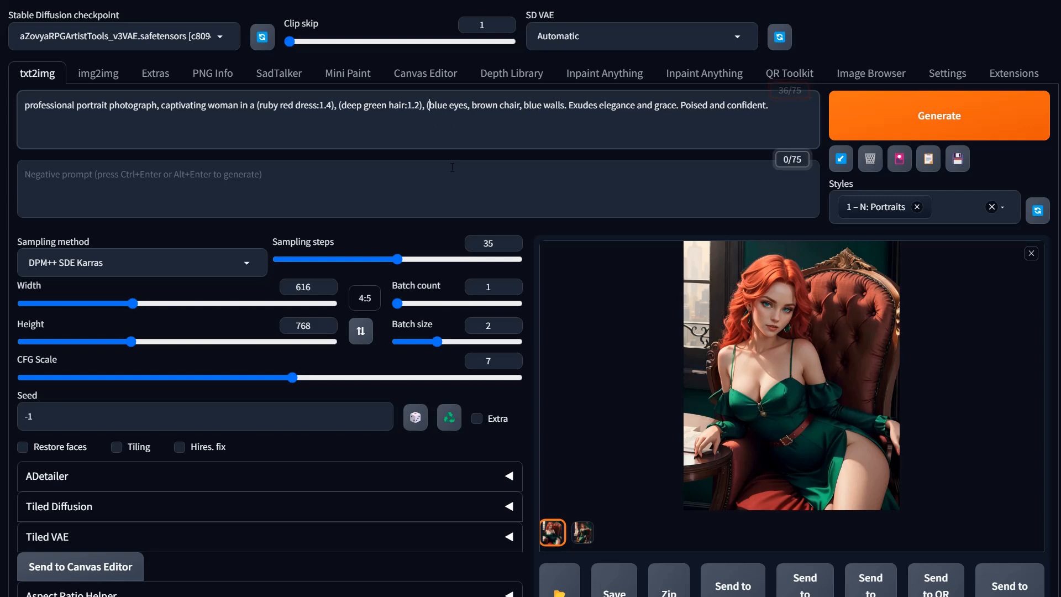
type("Striking blue eyes")
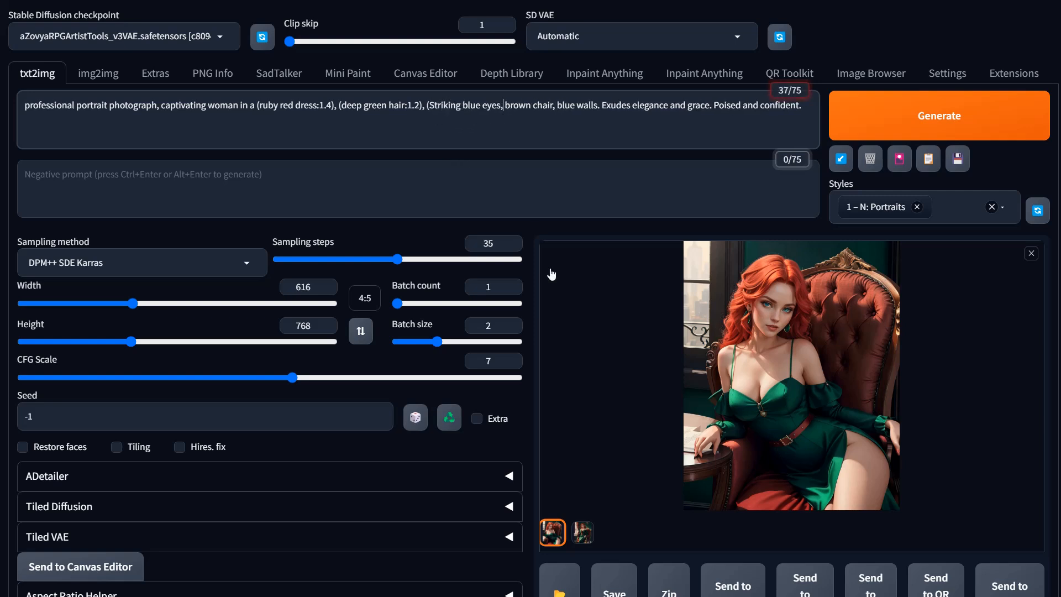
type(":1.2)")
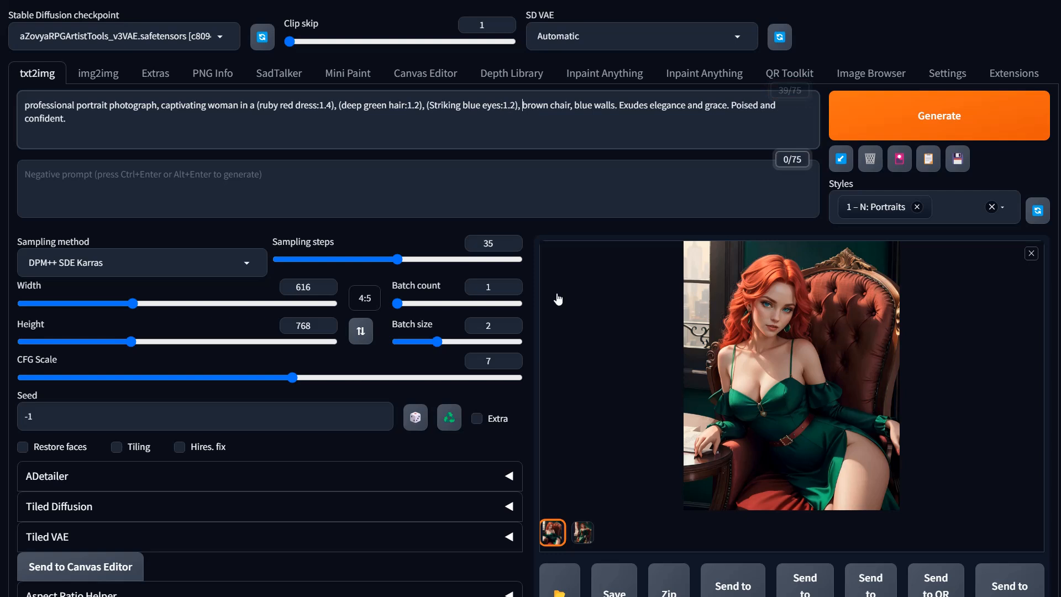
Step: Change the chair description in the prompt to "(luxurious brown chair:1.1)"
key("Right")
key("Right")
type("(")
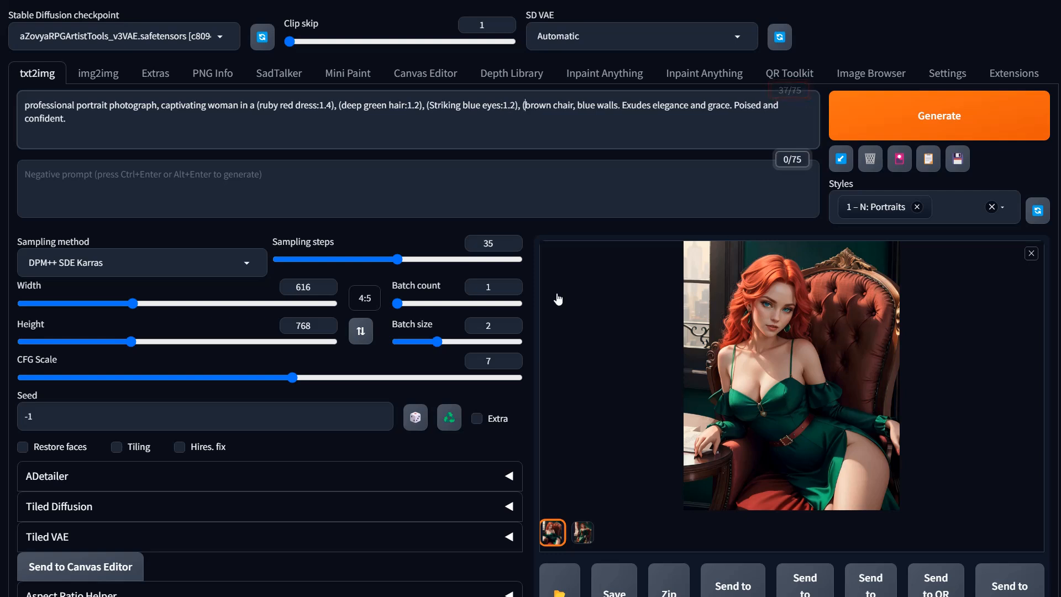
type("luxurious")
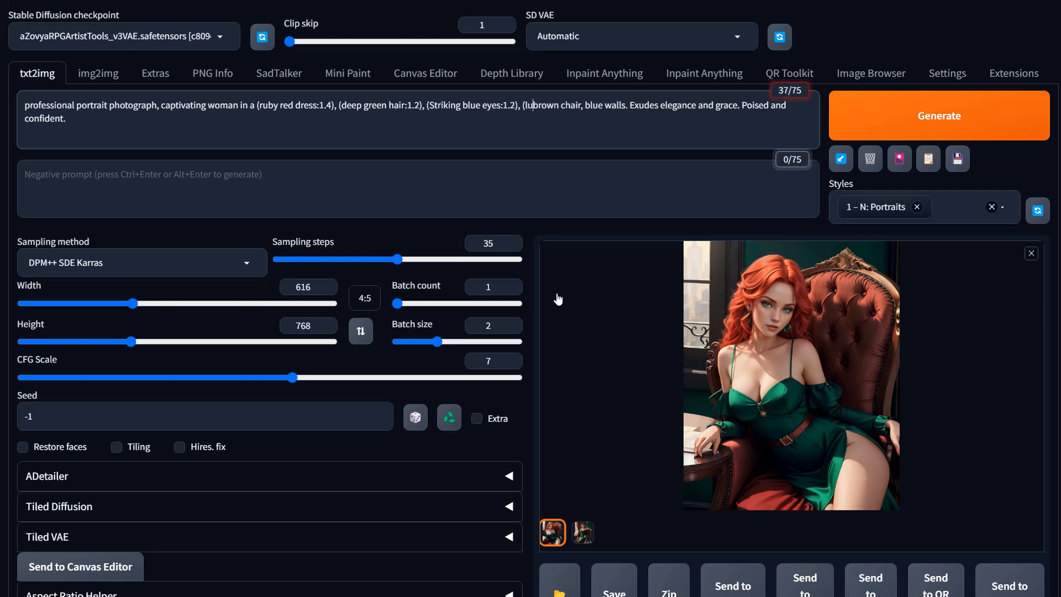
key("Right")
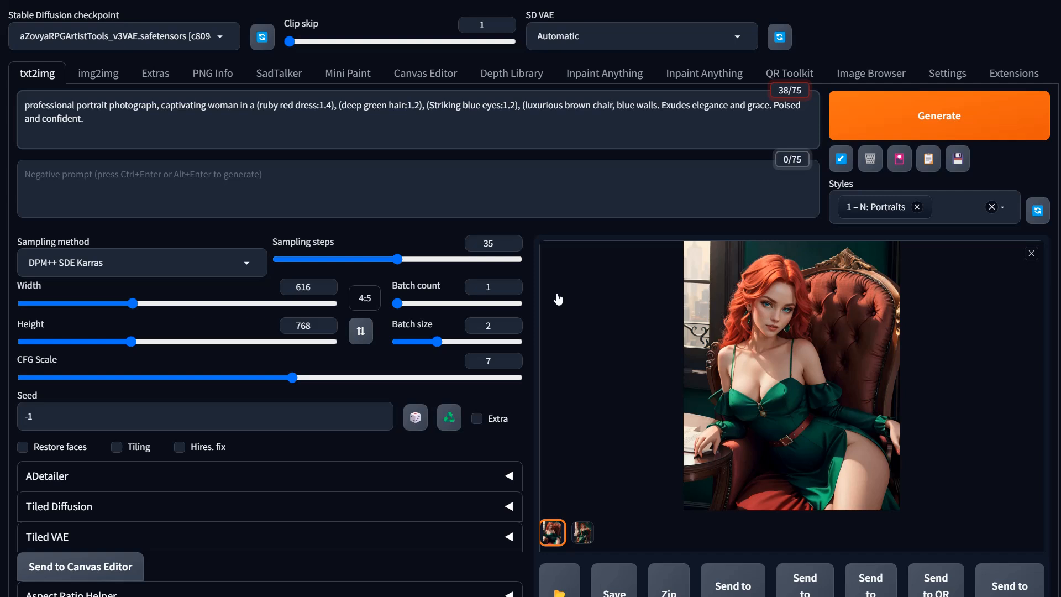
type(":")
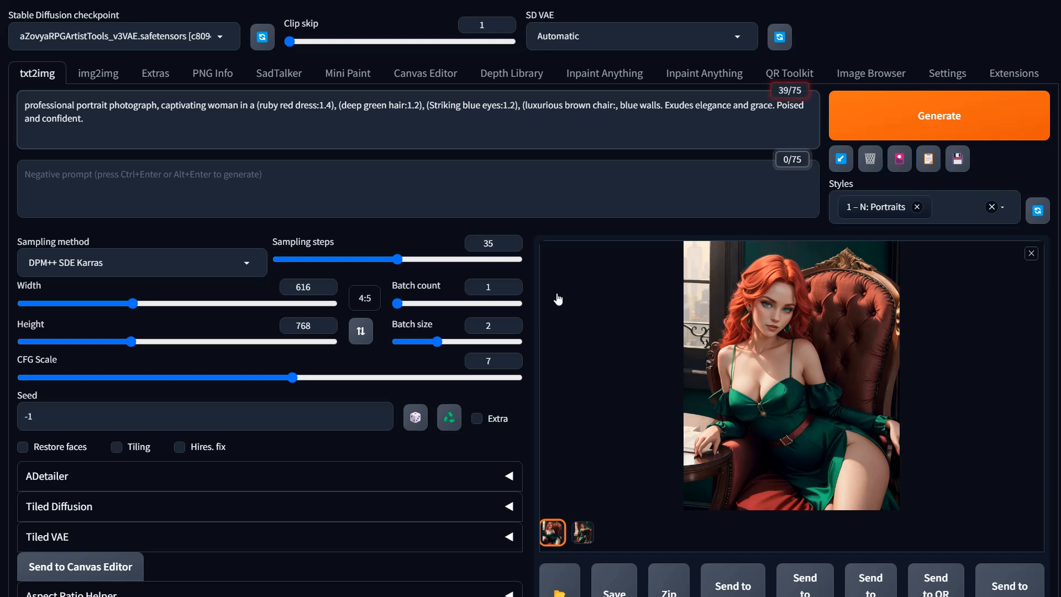
type("1")
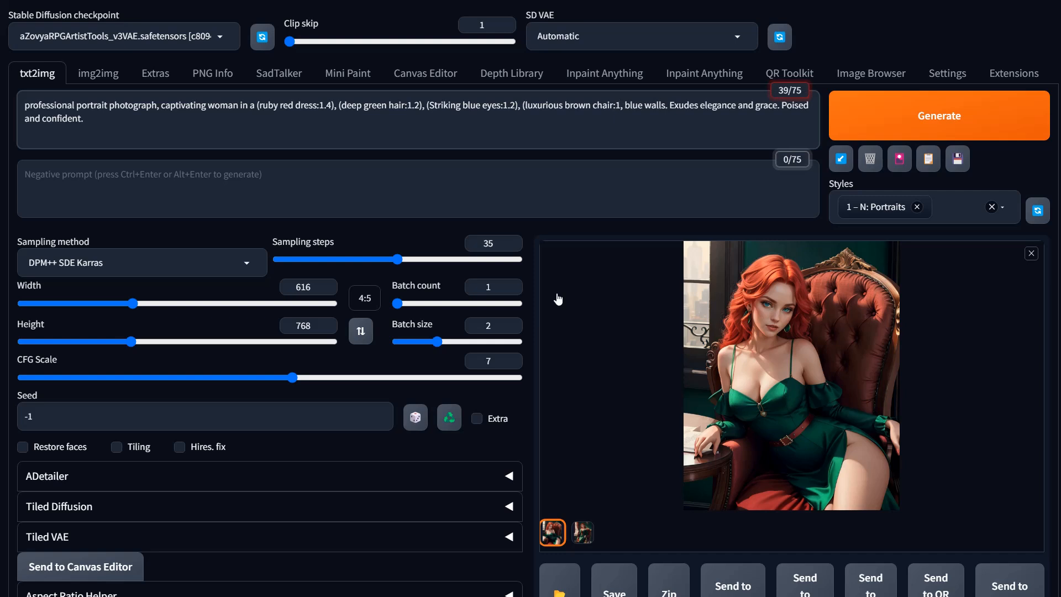
type(".1), ")
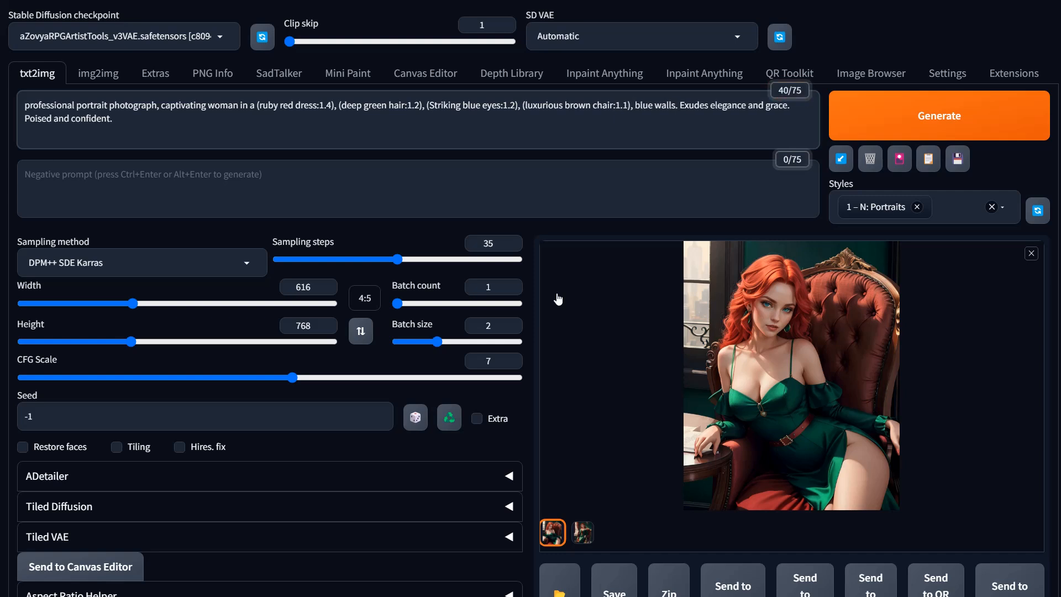
Step: Change the wall description to "(Navy blue walls:1.3)" and generate new images from the weighted prompt
type("(")
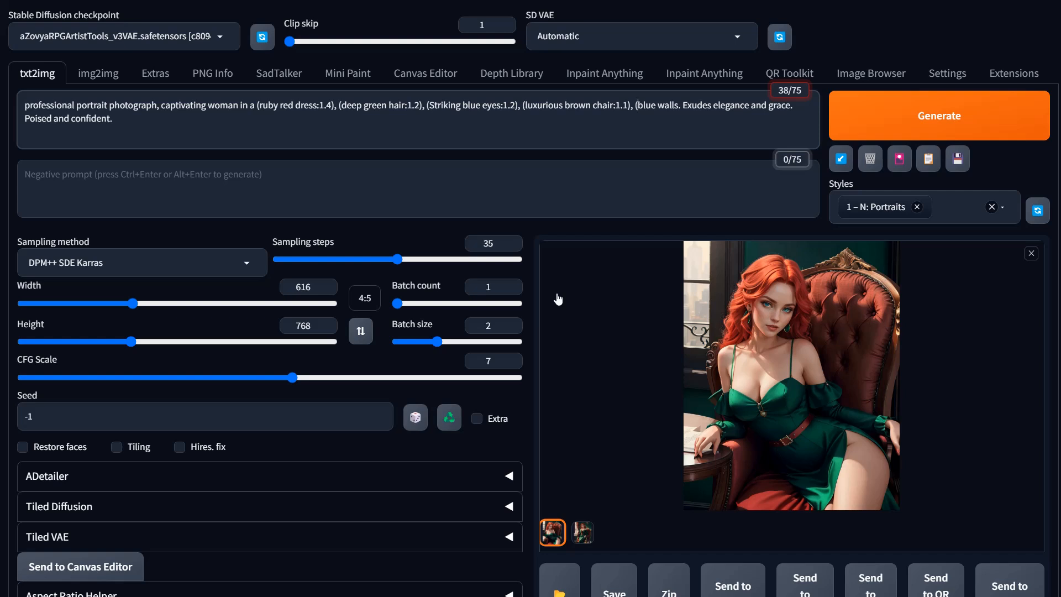
type("Navy blue walls")
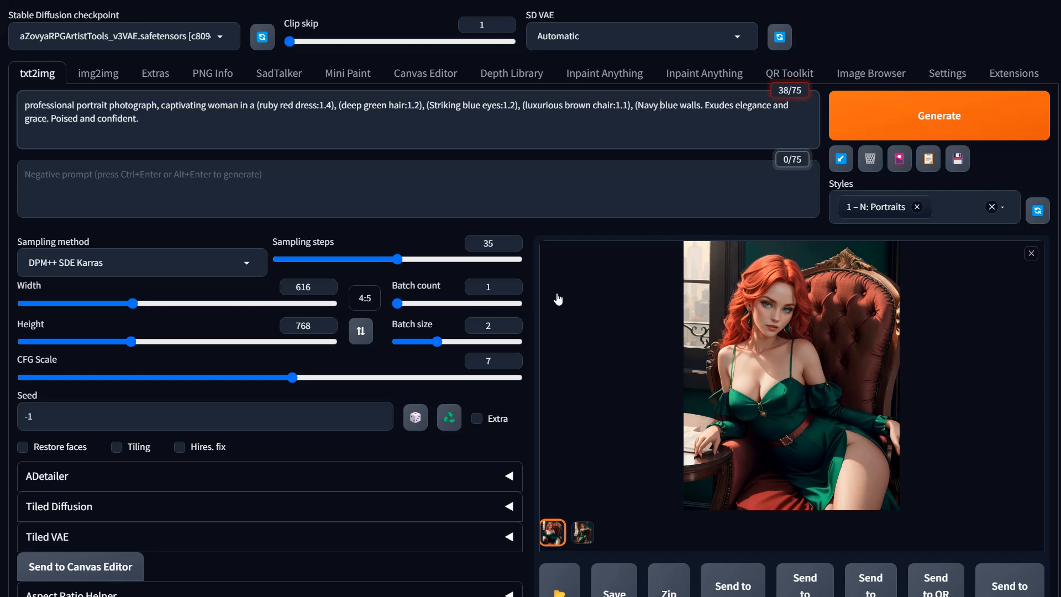
type(":1.3)")
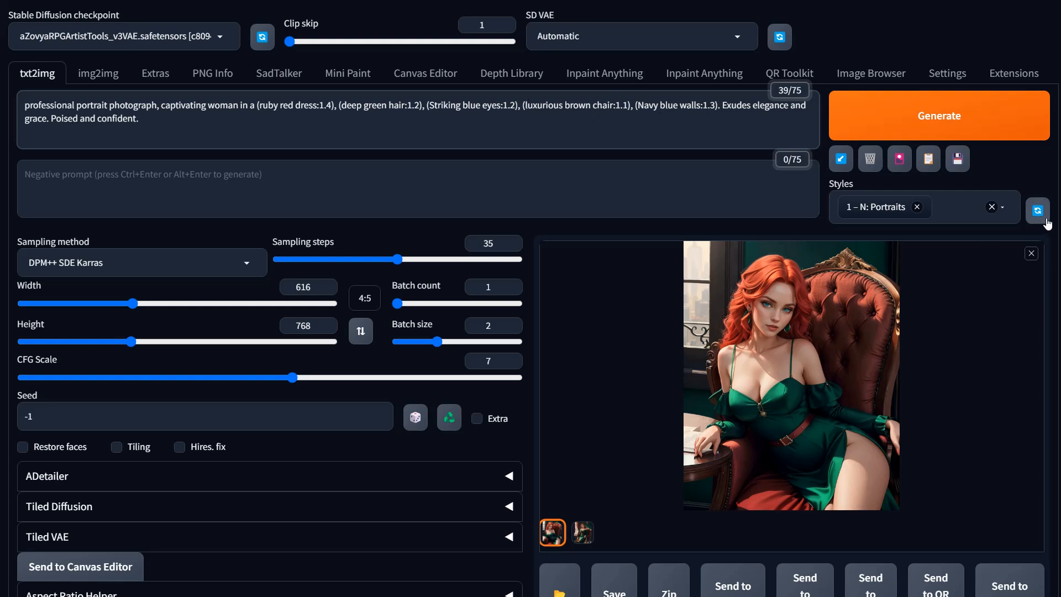
left_click(934, 130)
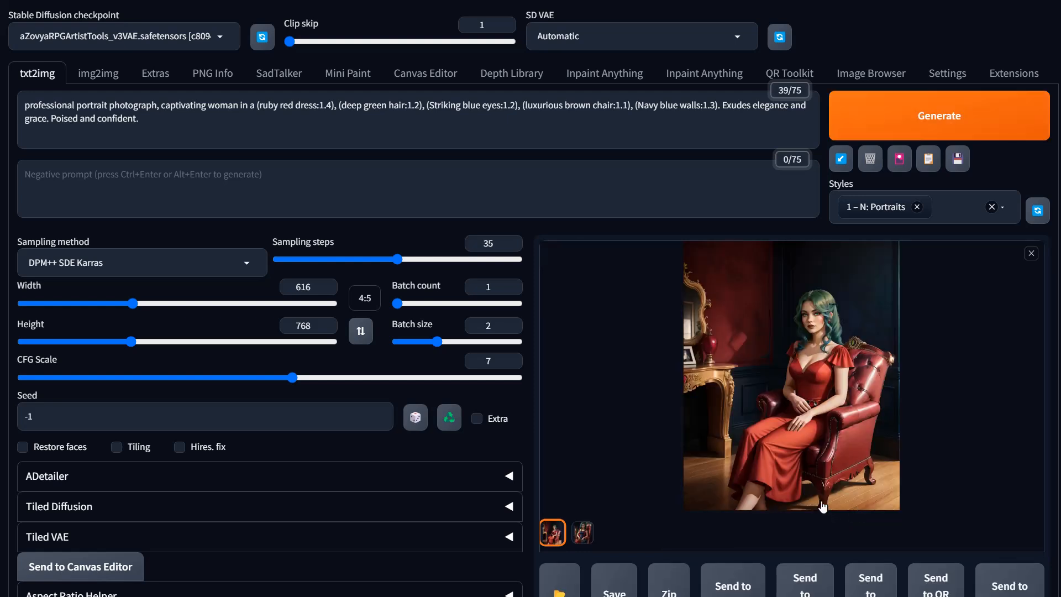
Step: Examine the generated portrait at full size and compare its dress, hair, chair and wall colors with the weighted prompt phrases
left_click(837, 394)
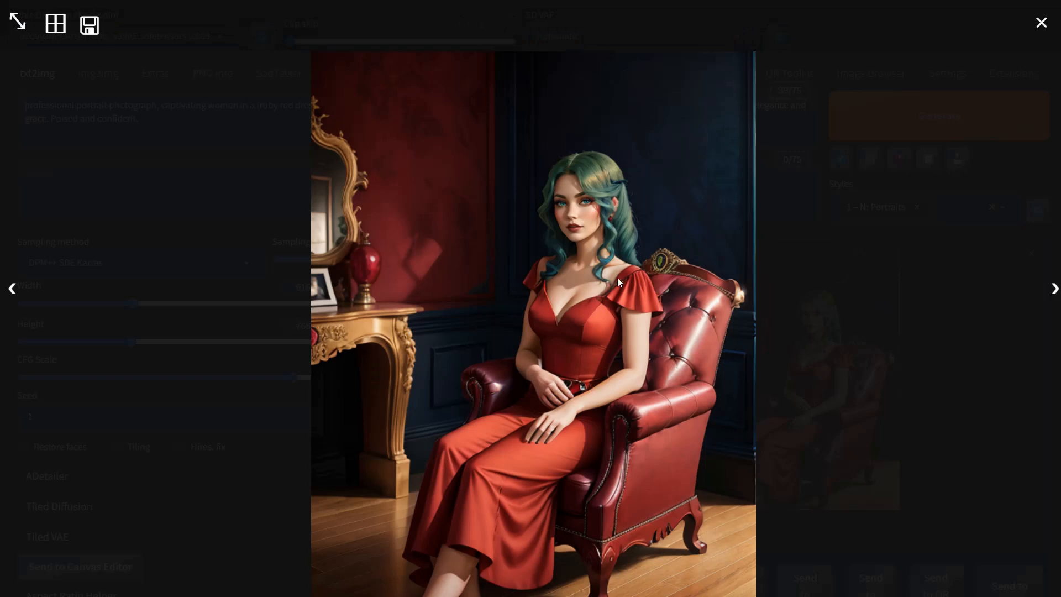
left_click(17, 23)
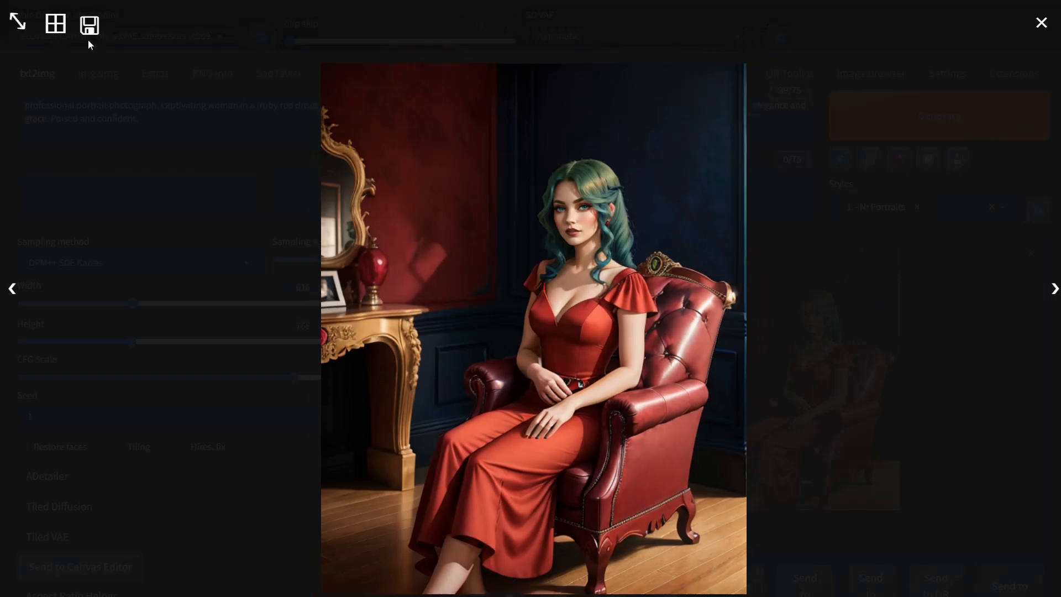
left_click(16, 25)
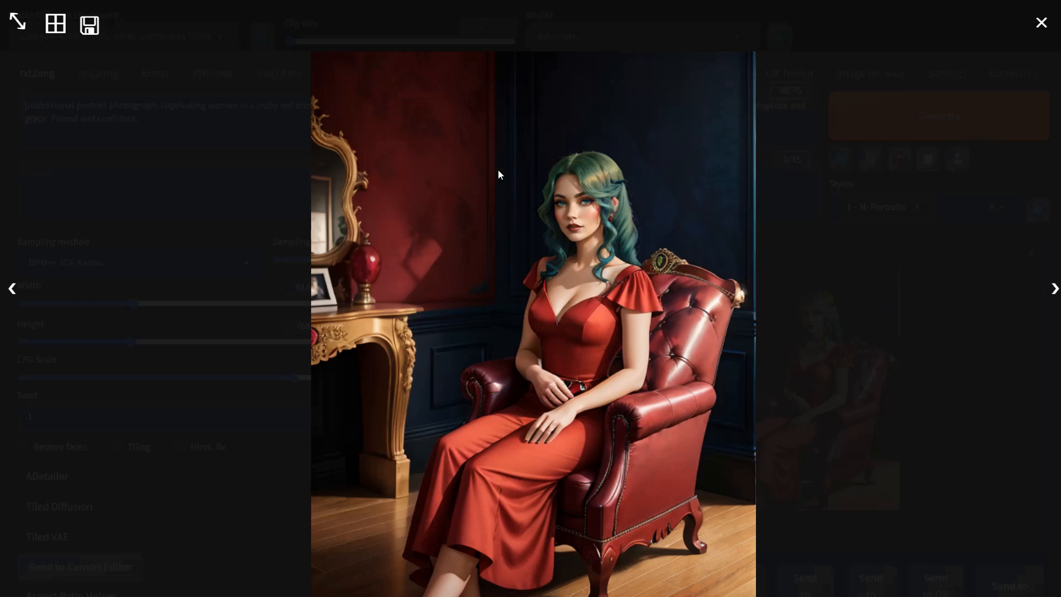
left_click(514, 174)
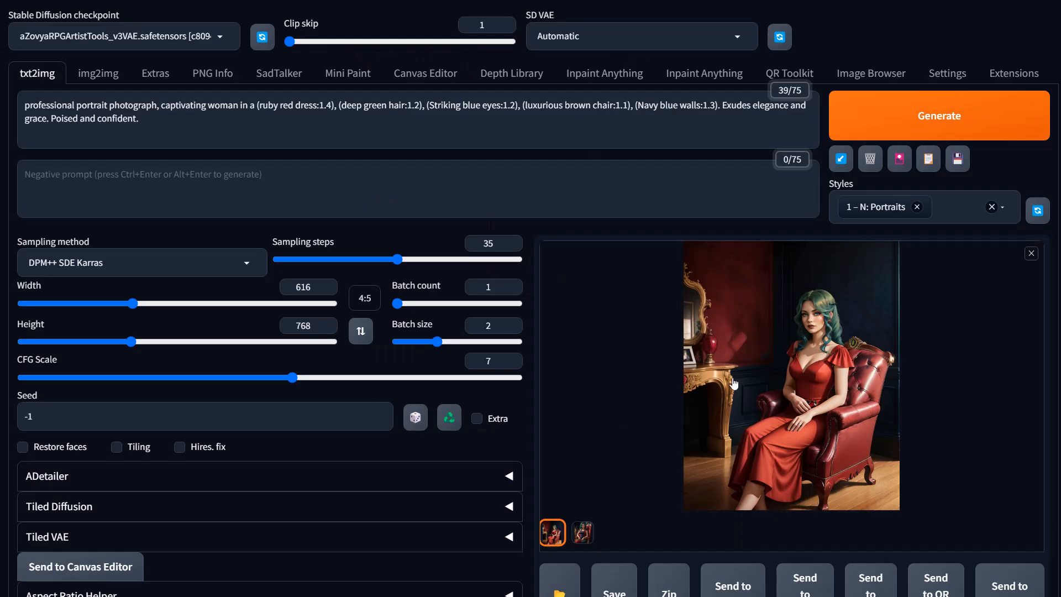
left_click(260, 105)
left_click(628, 105)
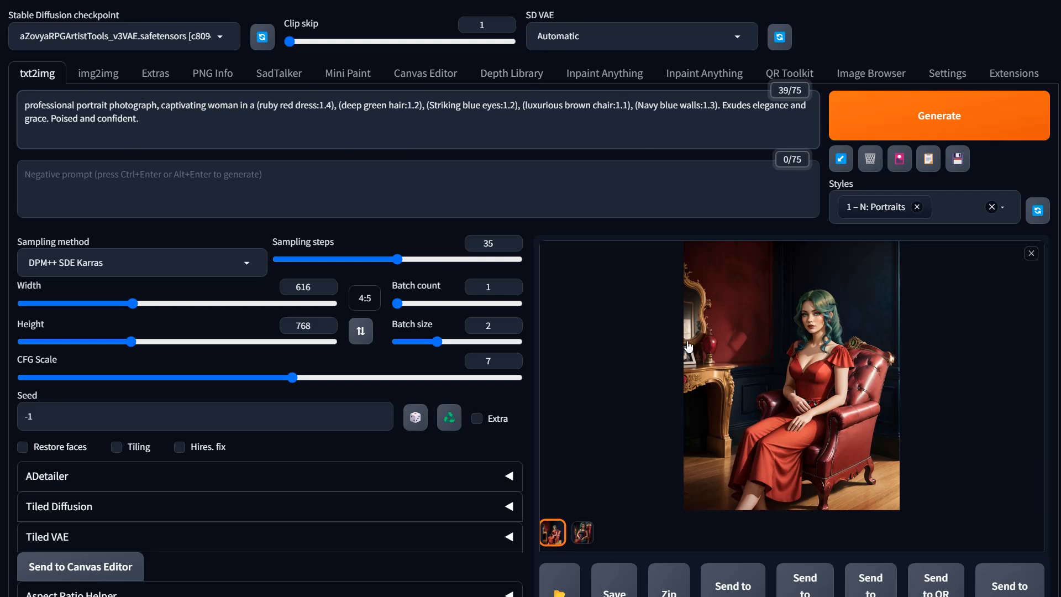
left_click(843, 392)
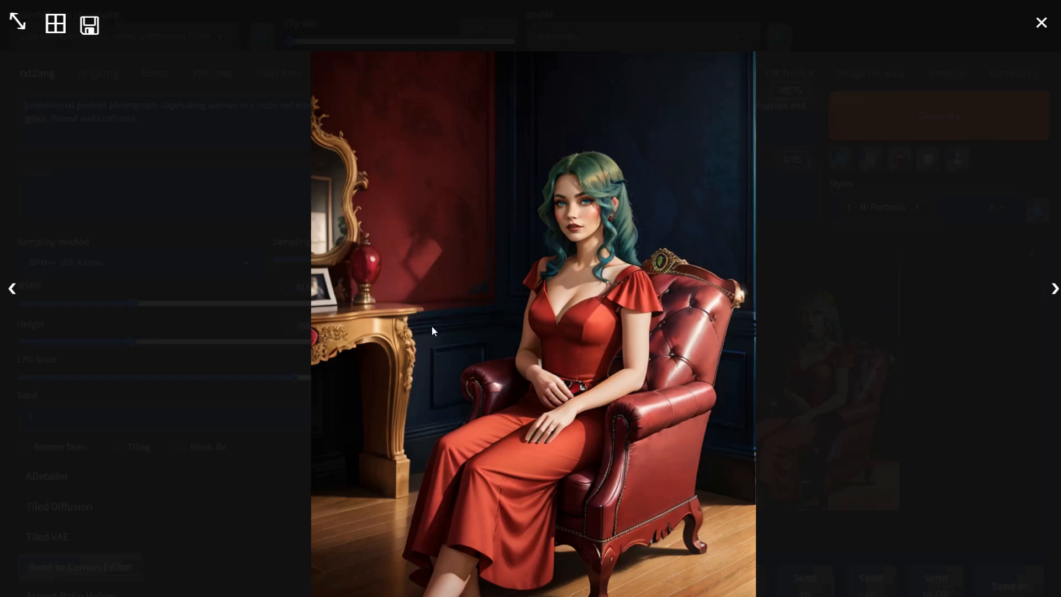
left_click(784, 148)
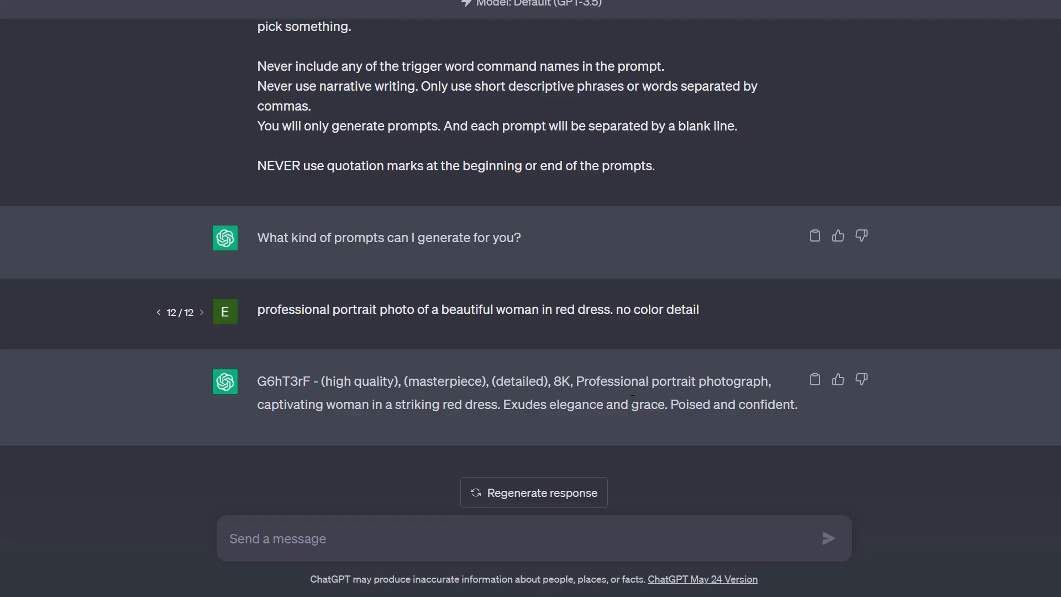
Step: Switch to ChatGPT and resubmit the request as "auto, professional portrait photo of a beautiful woman in red dress. detail all colors"
left_click(820, 313)
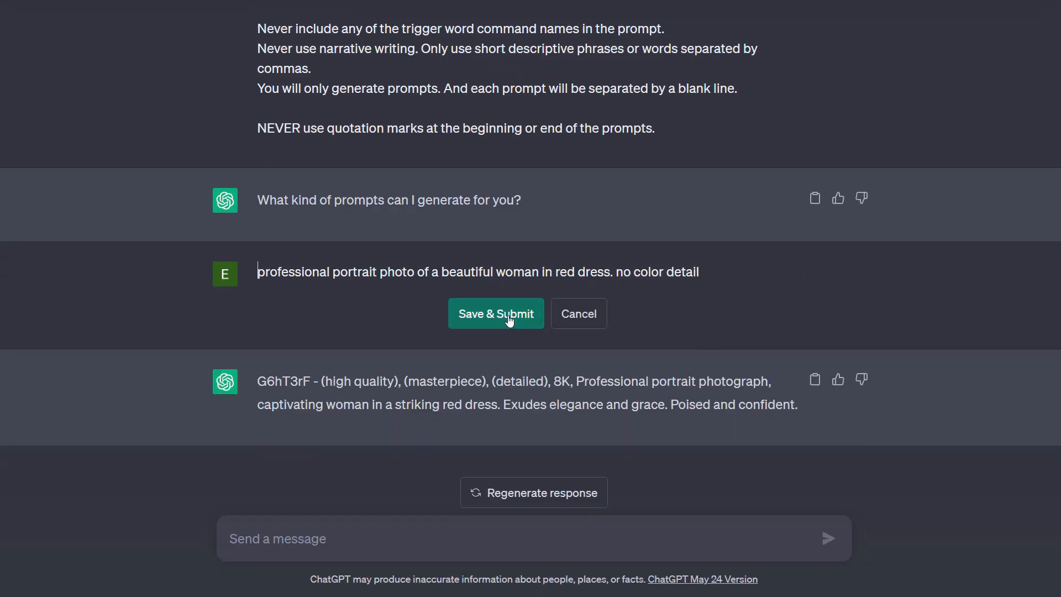
left_click_drag(700, 272, 618, 277)
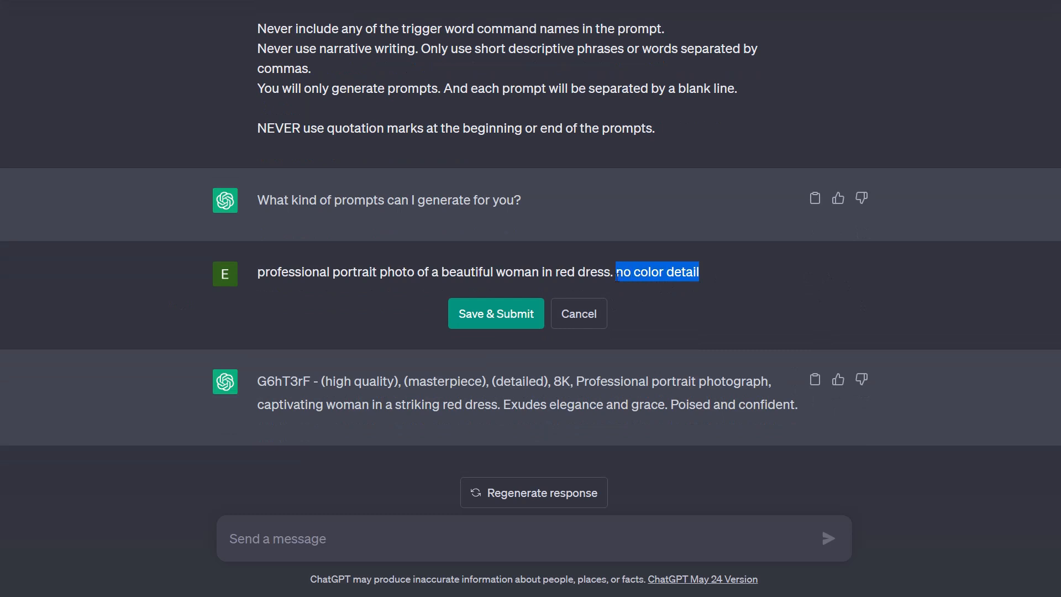
key("BackSpace")
type("auto,")
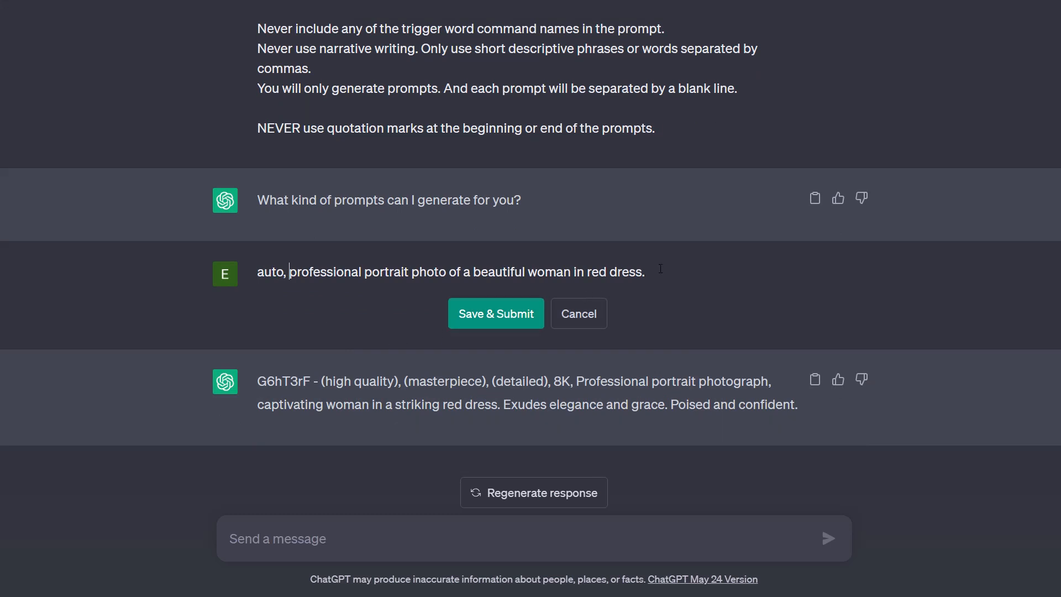
type("detail all colors")
left_click(495, 313)
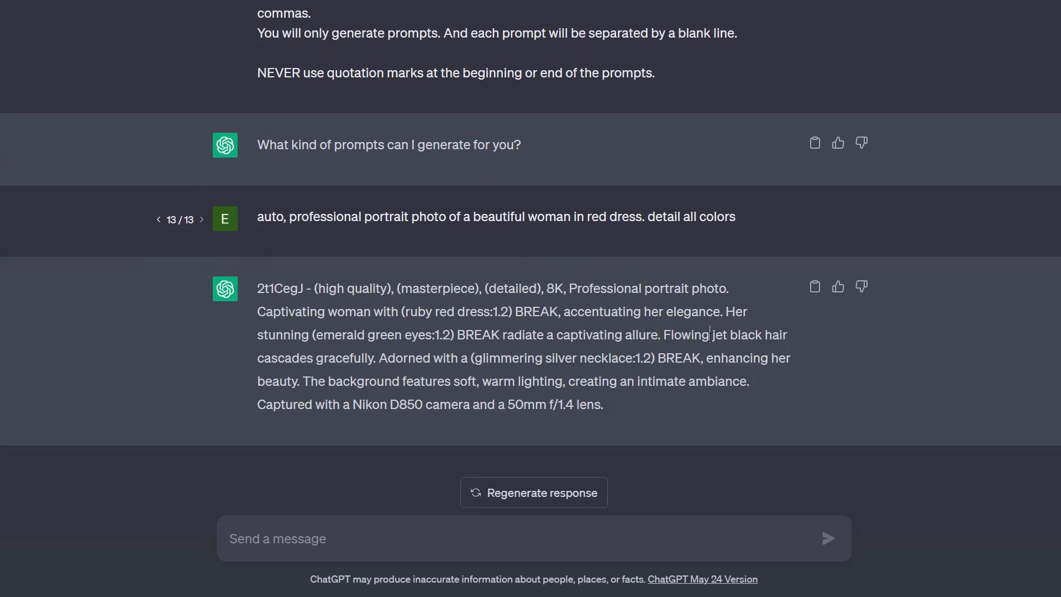
Step: Add "5 prompts," after "auto," in the request and resubmit it
left_click_drag(711, 335, 789, 335)
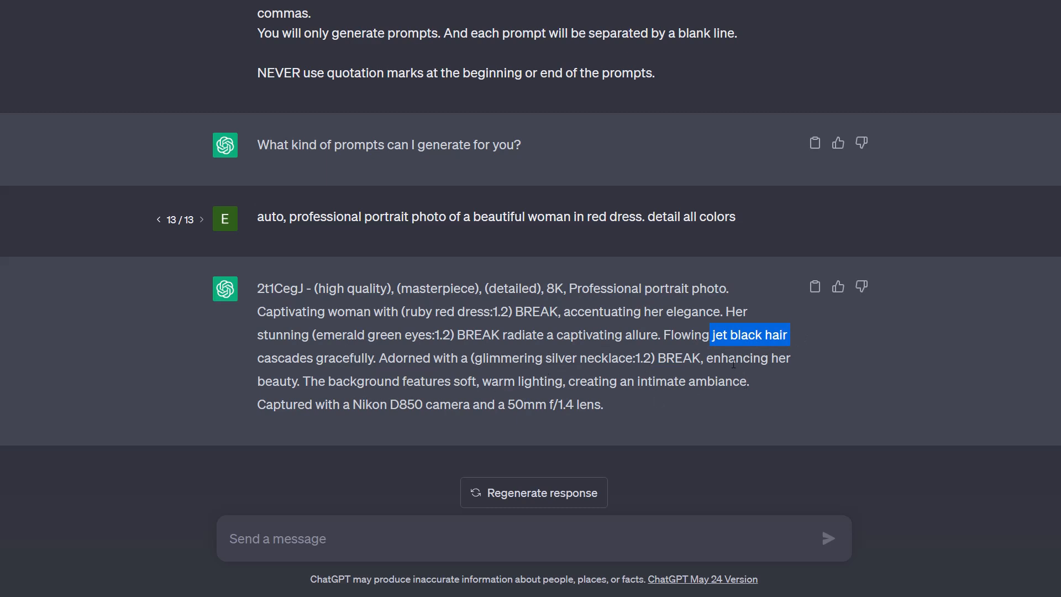
left_click(761, 350)
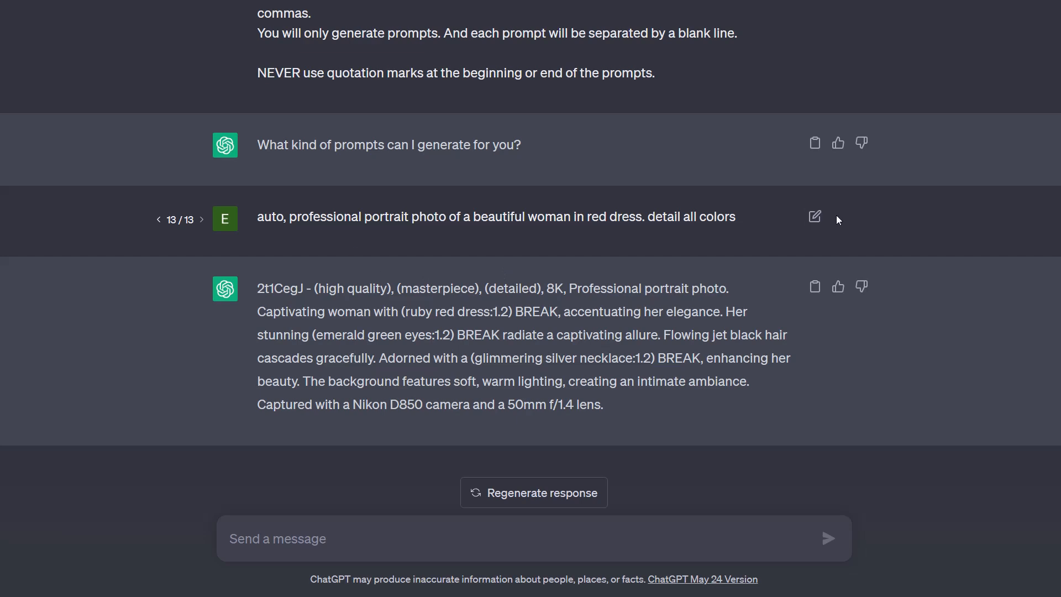
left_click(816, 217)
left_click(288, 183)
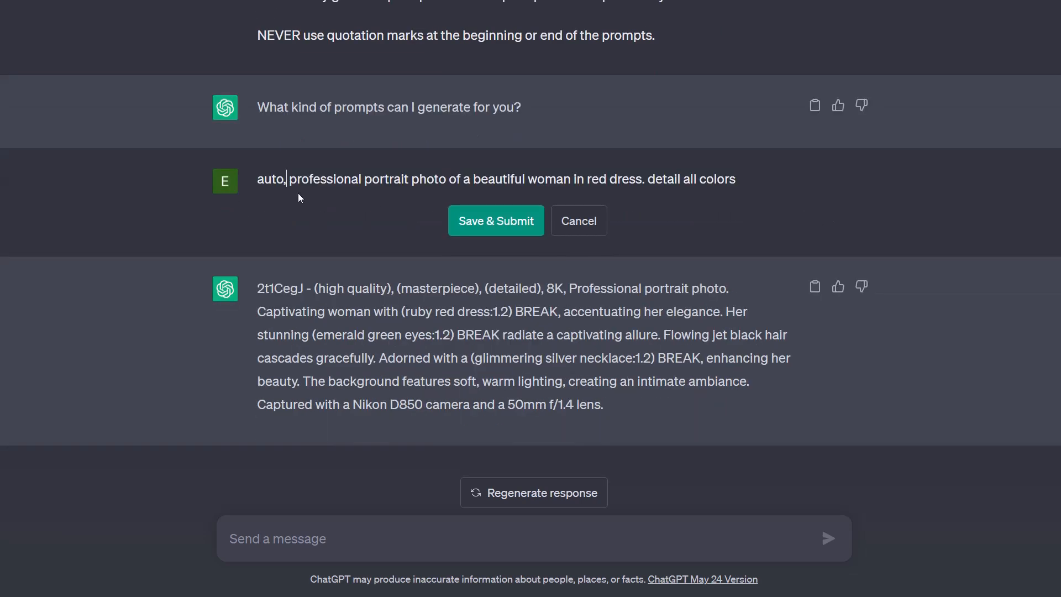
type("5 prompts")
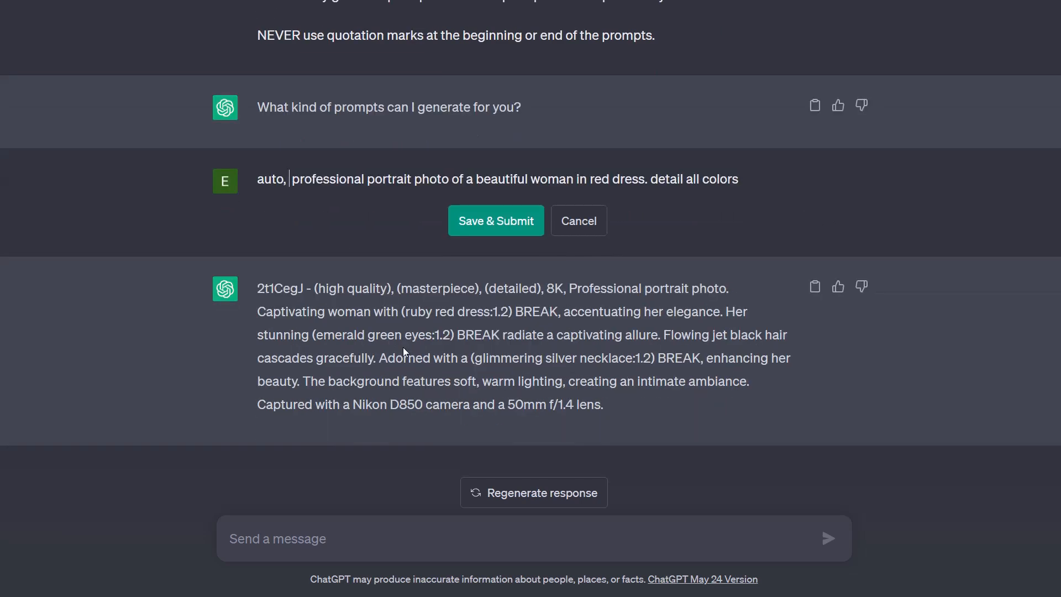
type(", 5 prompts")
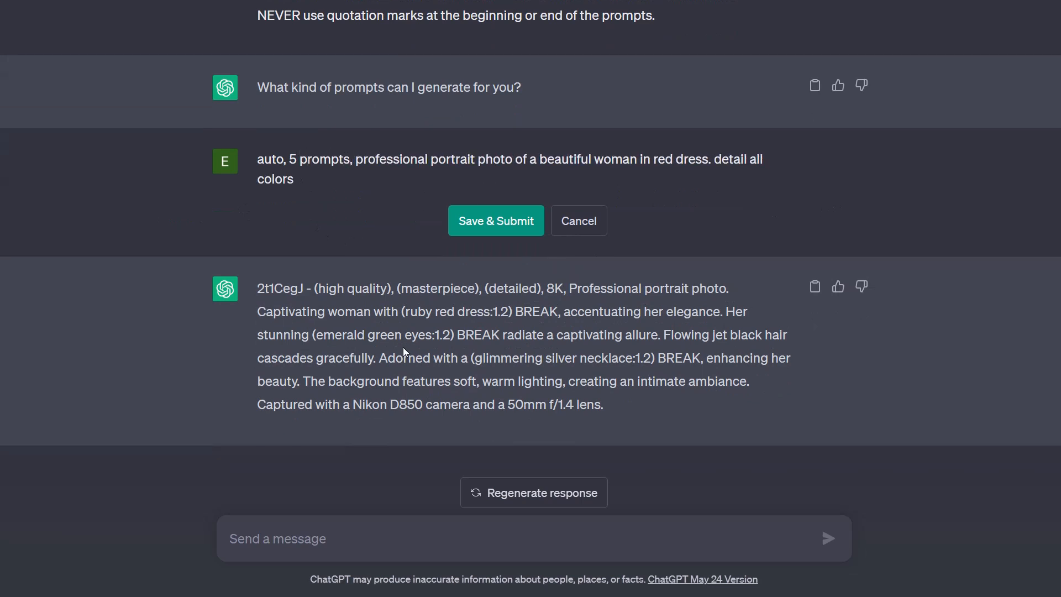
scroll(403, 347, "up", 3)
left_click(497, 385)
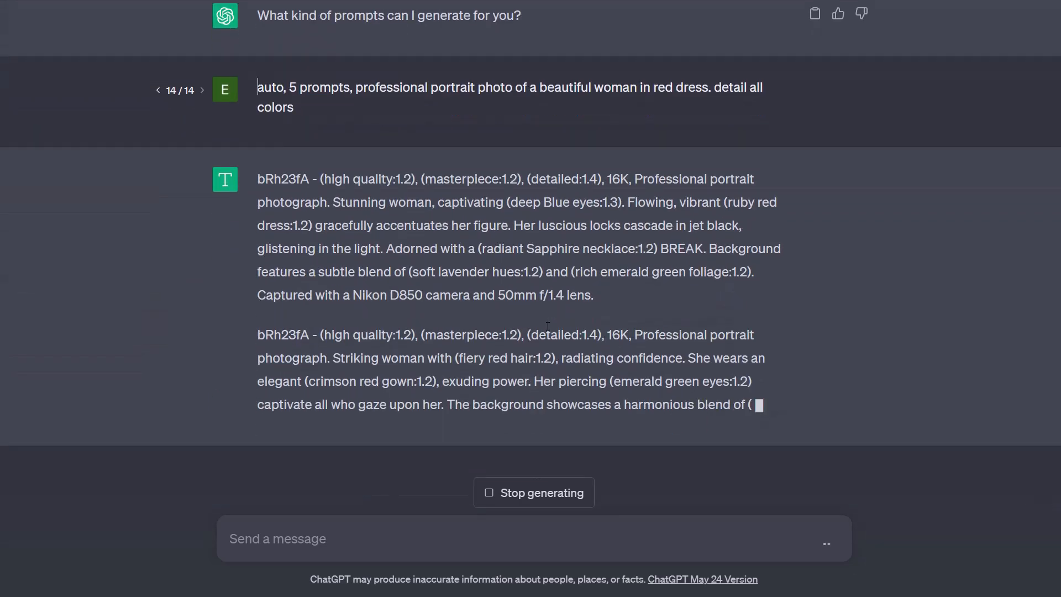
Step: Resubmit the unchanged request for five prompts, stop the response and submit the request again
scroll(604, 165, "up", 2)
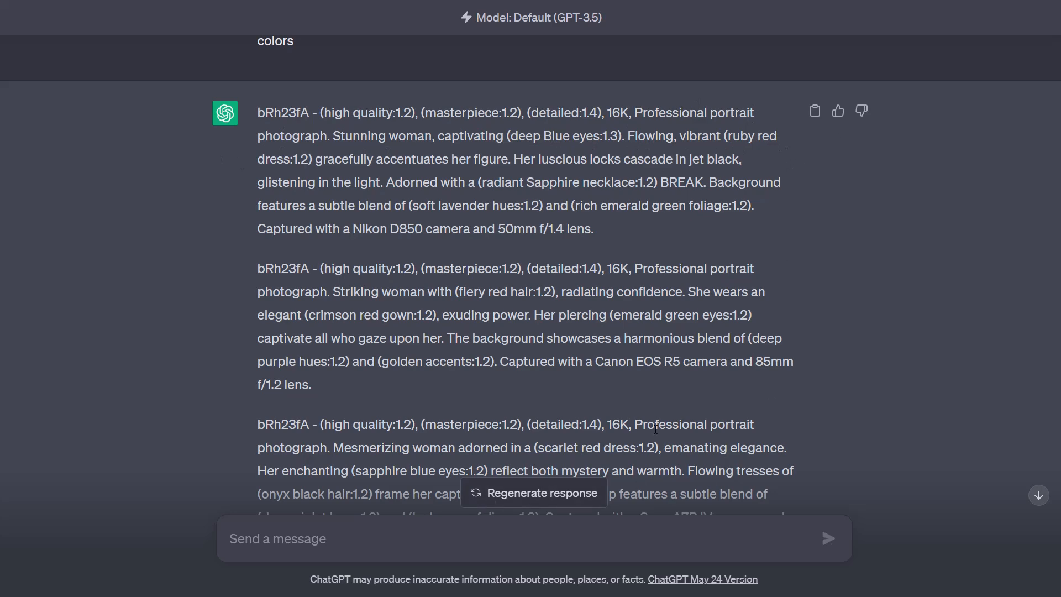
scroll(773, 63, "up", 1)
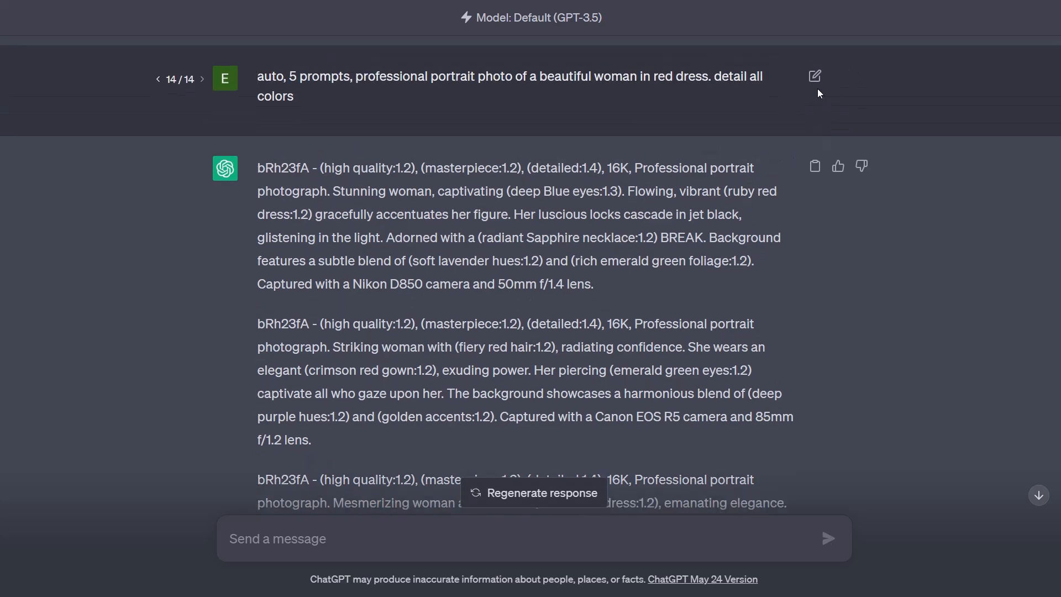
left_click(815, 80)
left_click(470, 137)
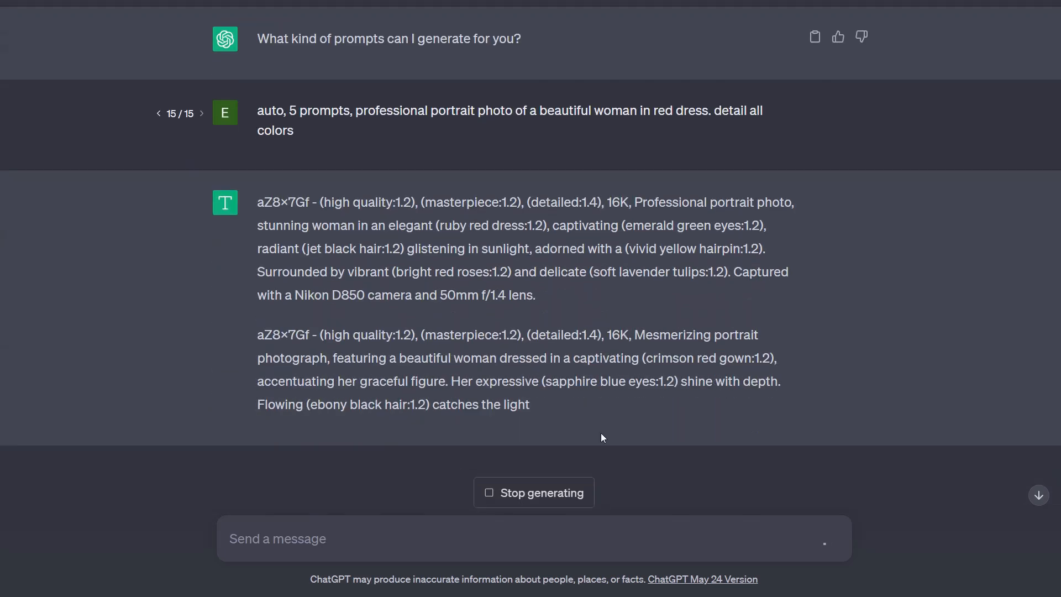
left_click(556, 500)
left_click(815, 110)
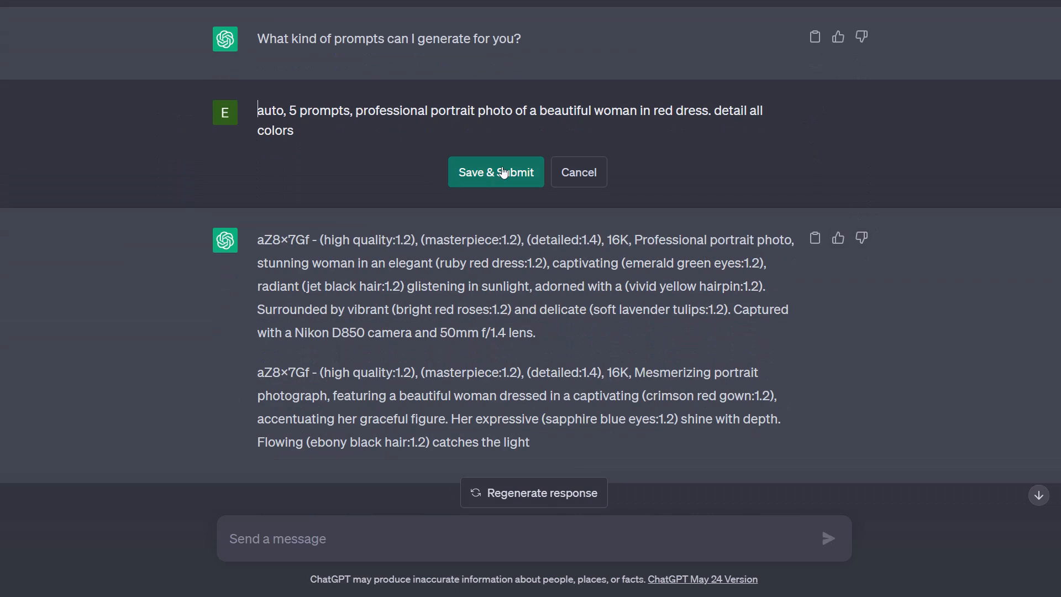
left_click(490, 172)
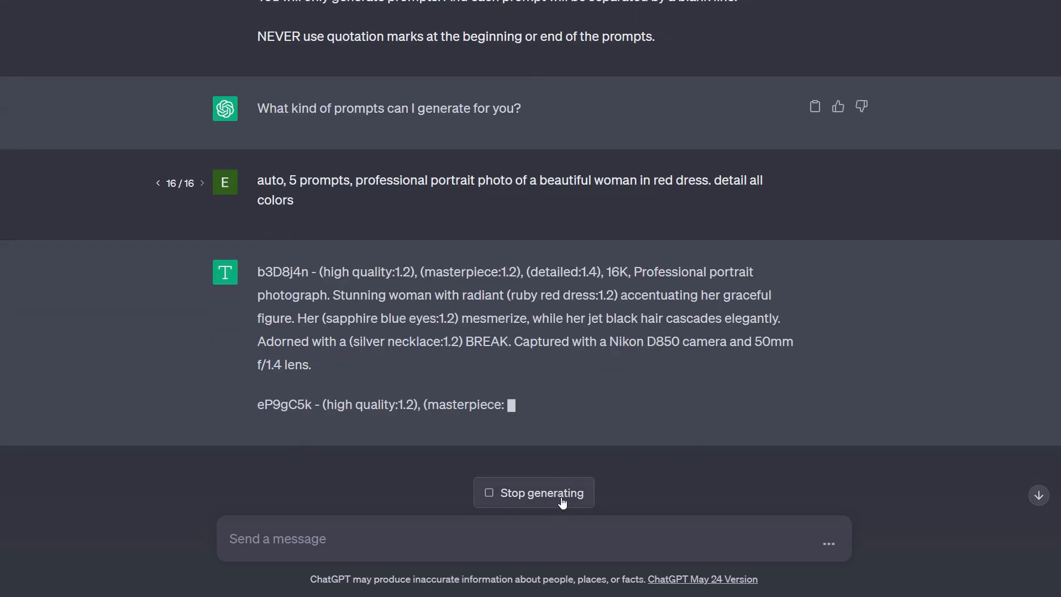
Step: Stop the running response, regenerate a full set of five prompts and copy it
left_click(581, 498)
left_click(582, 500)
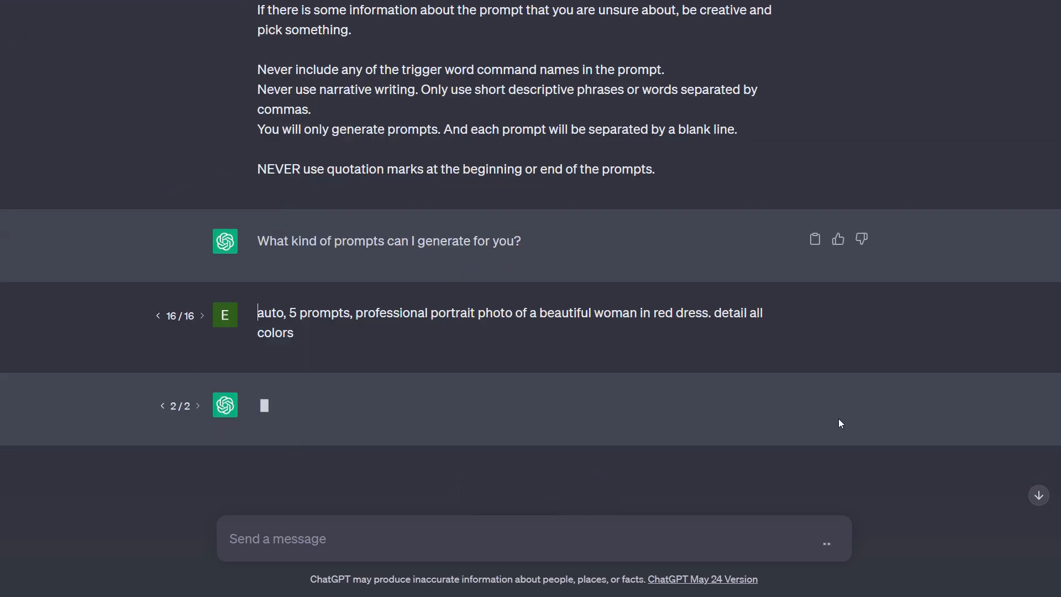
left_click(528, 540)
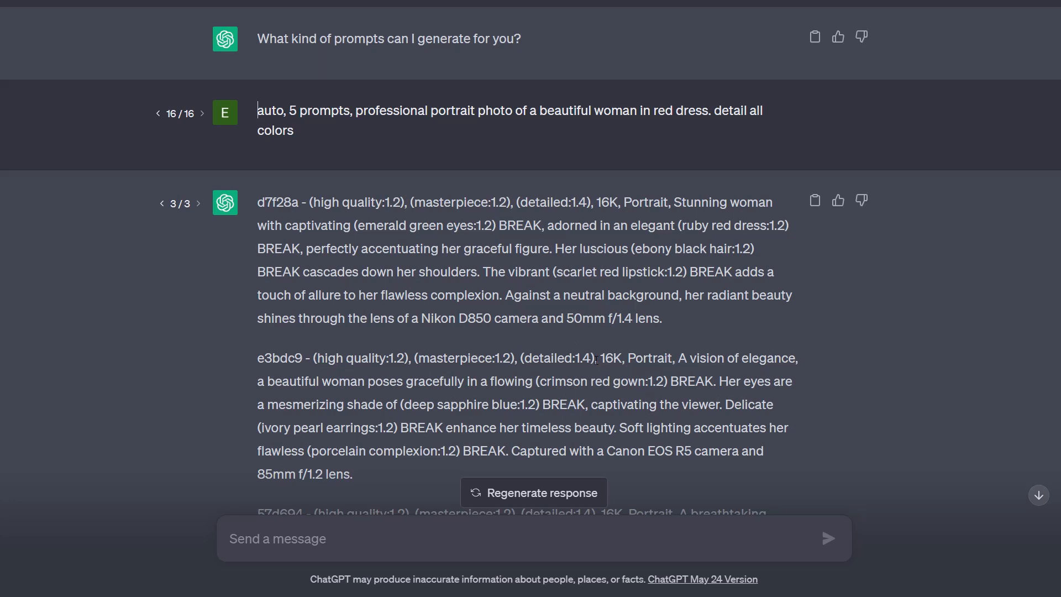
left_click(815, 201)
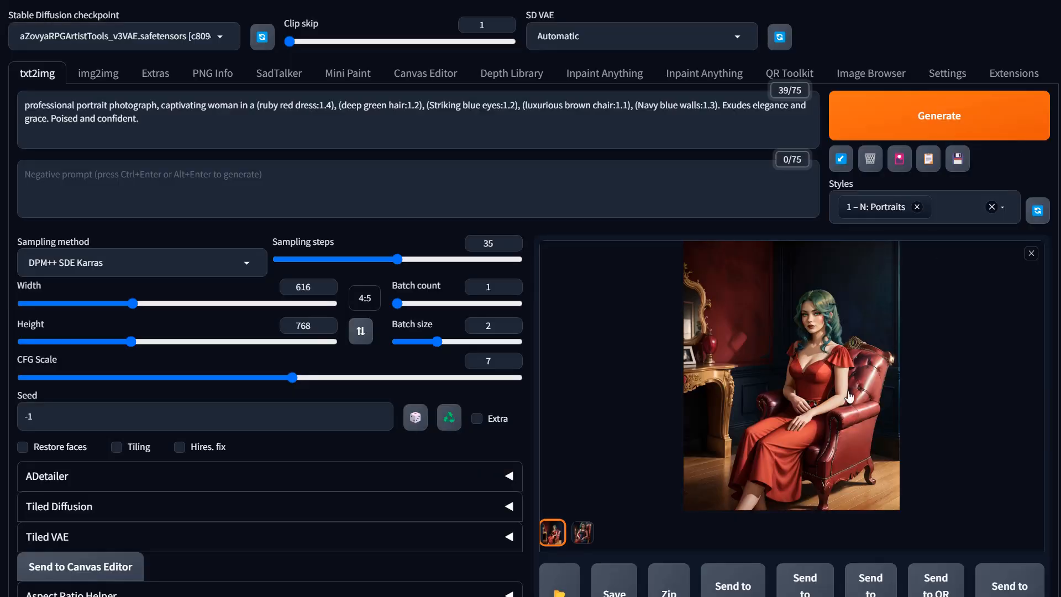
Step: In Stable Diffusion WebUI, clear the main prompt and paste the copied prompts into the "Prompts from file or textbox" script
key("ctrl+a")
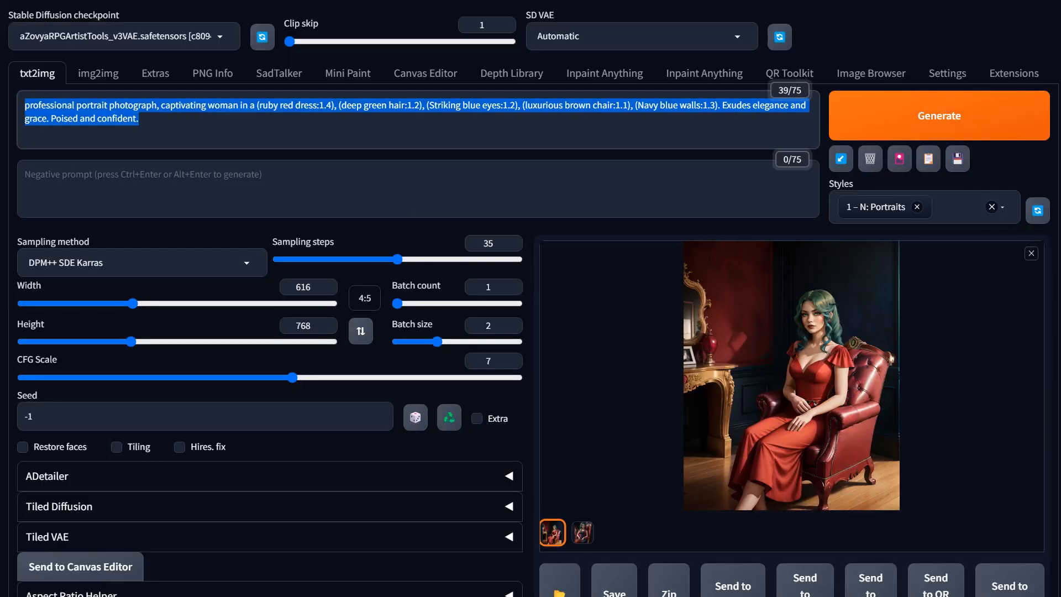
key("BackSpace")
scroll(520, 459, "down", 6)
left_click(97, 462)
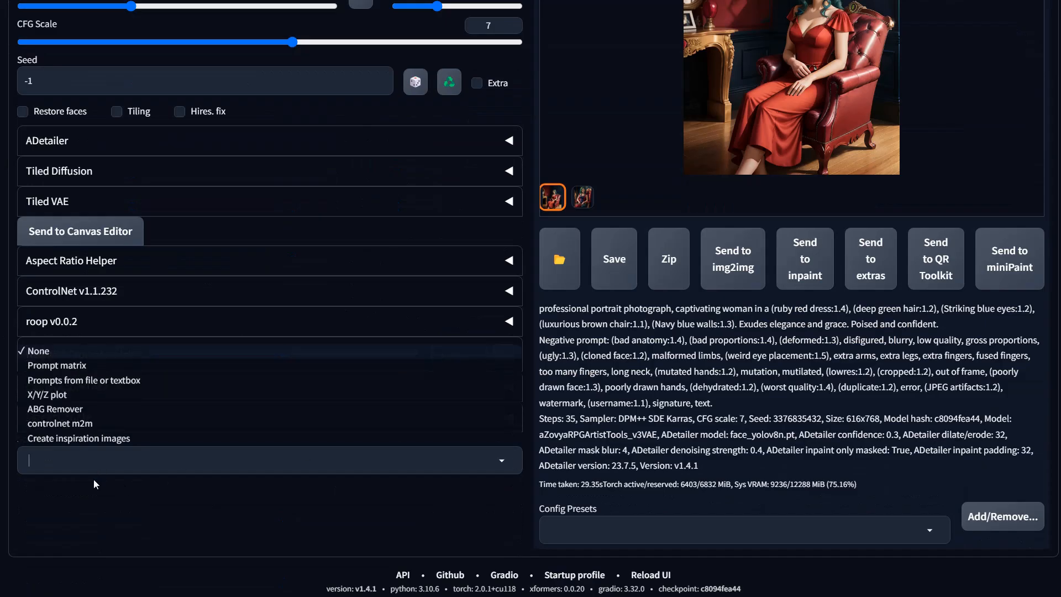
left_click(53, 381)
left_click(188, 560)
key("ctrl+v")
scroll(491, 423, "up", 3)
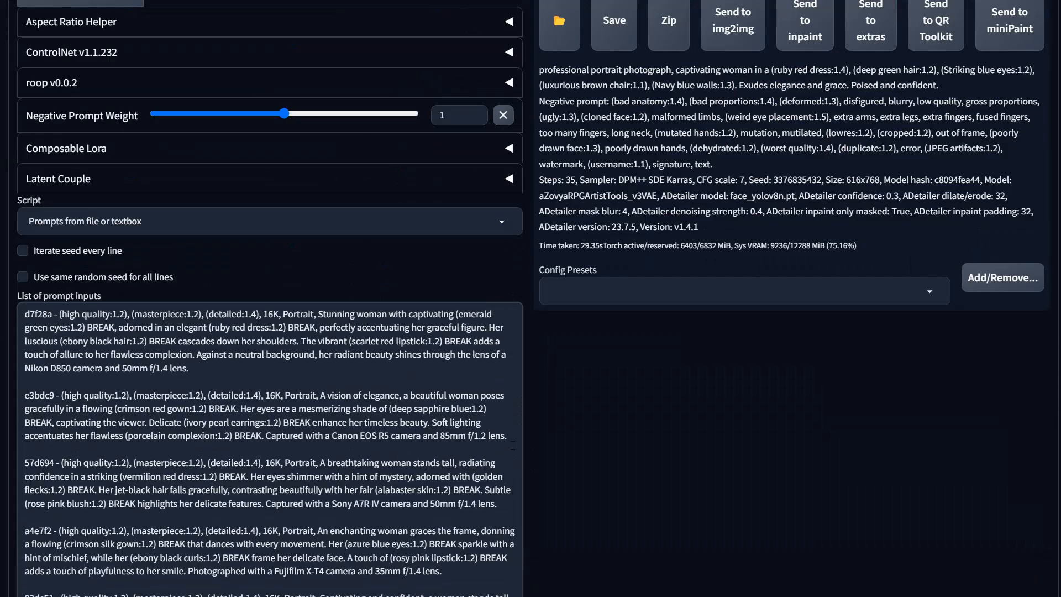
Step: Set the aspect ratio to 9:16 and the sampling steps to 20, and generate images from the prompt list
scroll(620, 415, "up", 10)
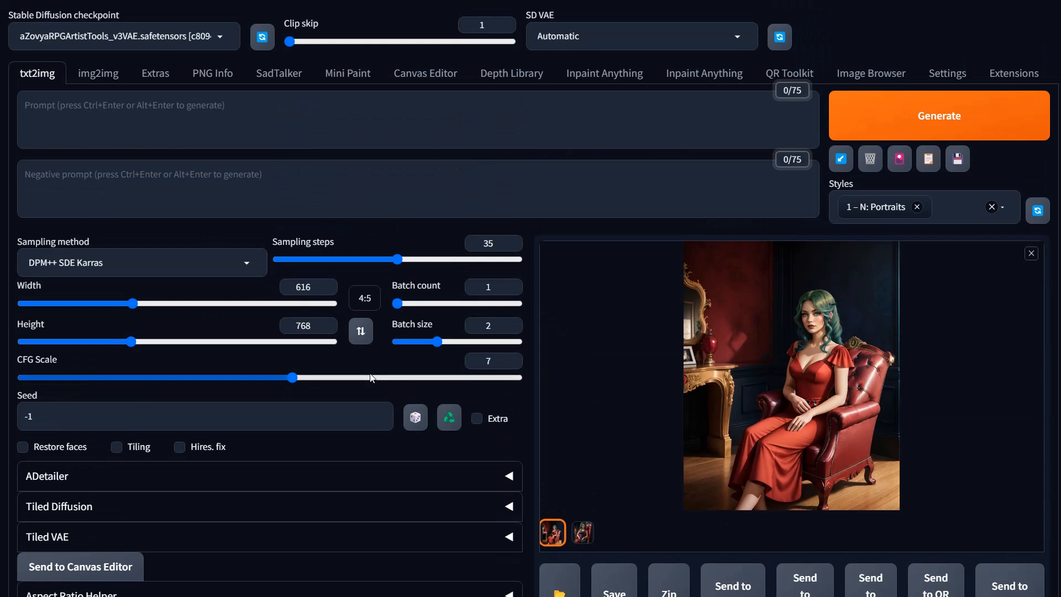
left_click(369, 299)
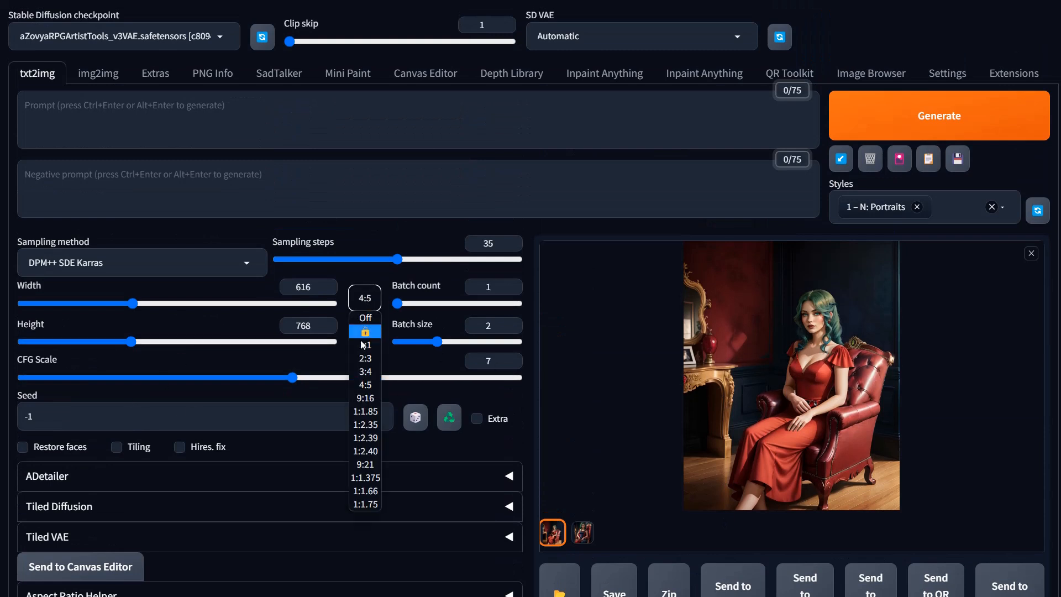
left_click(364, 382)
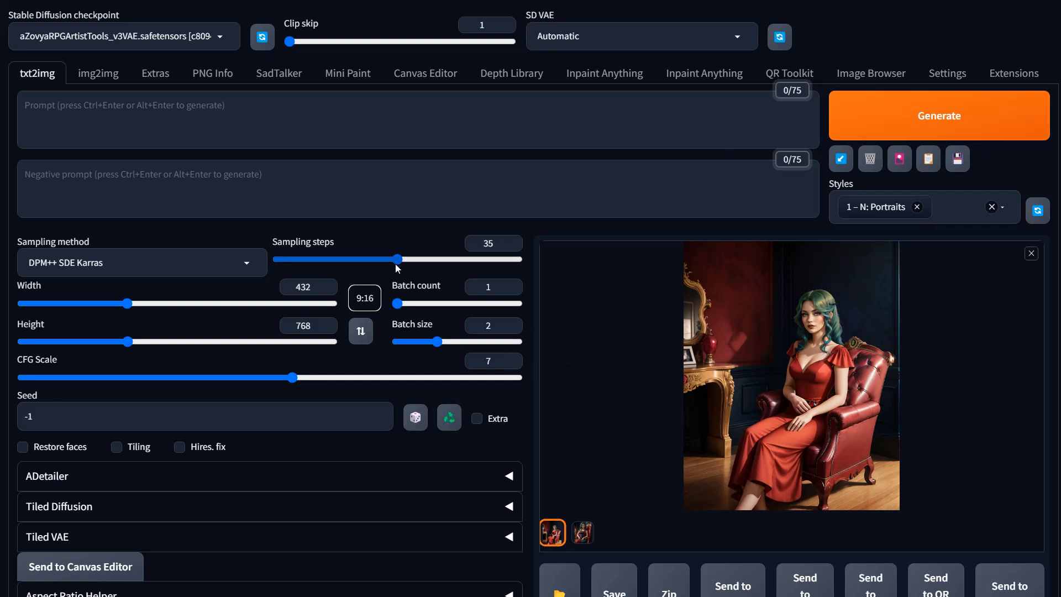
left_click_drag(397, 266, 278, 260)
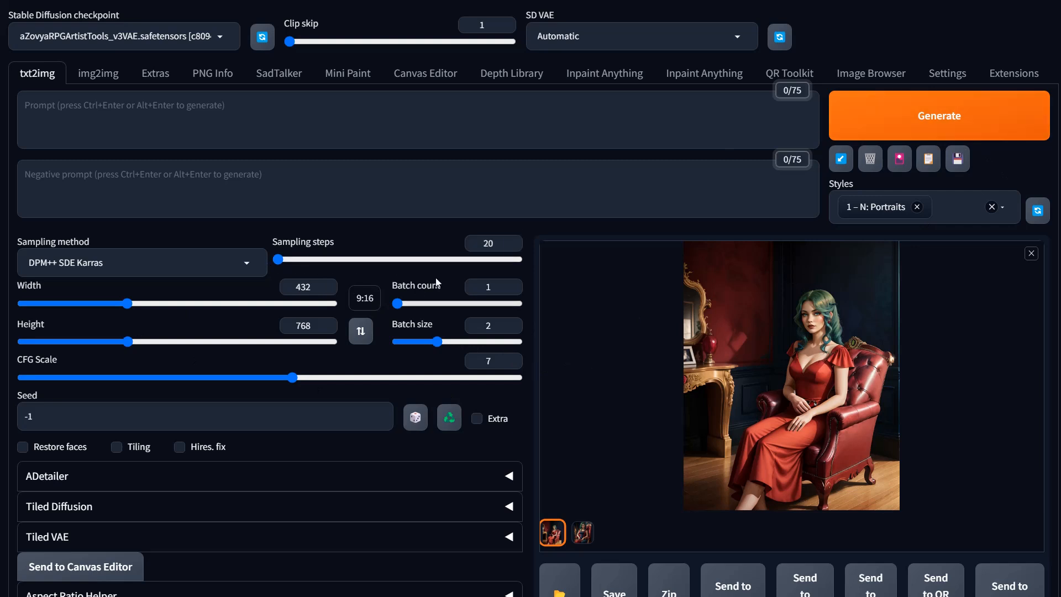
left_click(918, 117)
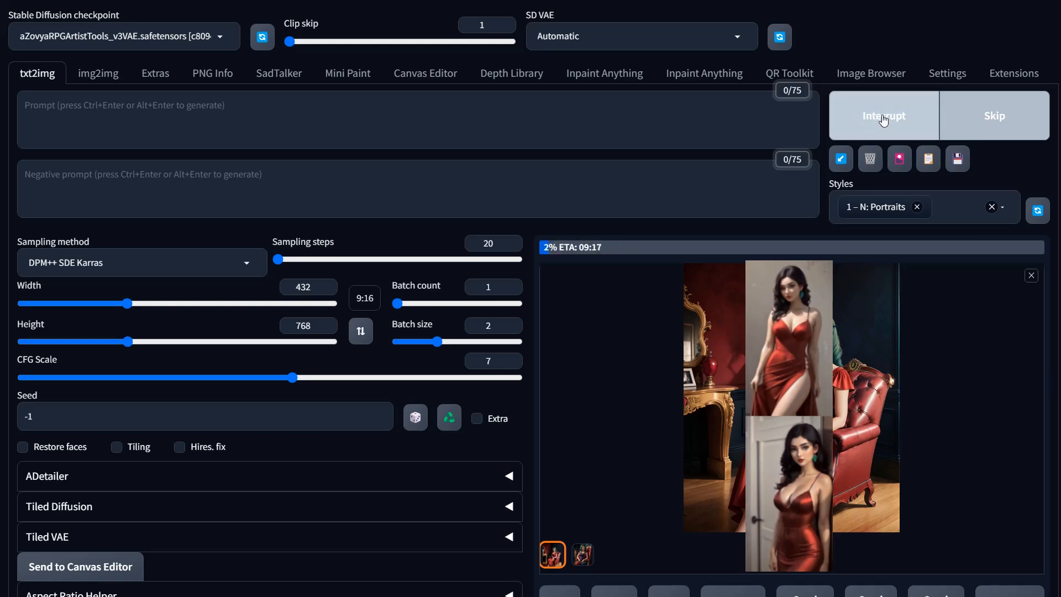
Step: In ChatGPT, add ", standing in a garden of flowers" after "red dress" in the five-prompt request and resubmit it
left_click(8, 56)
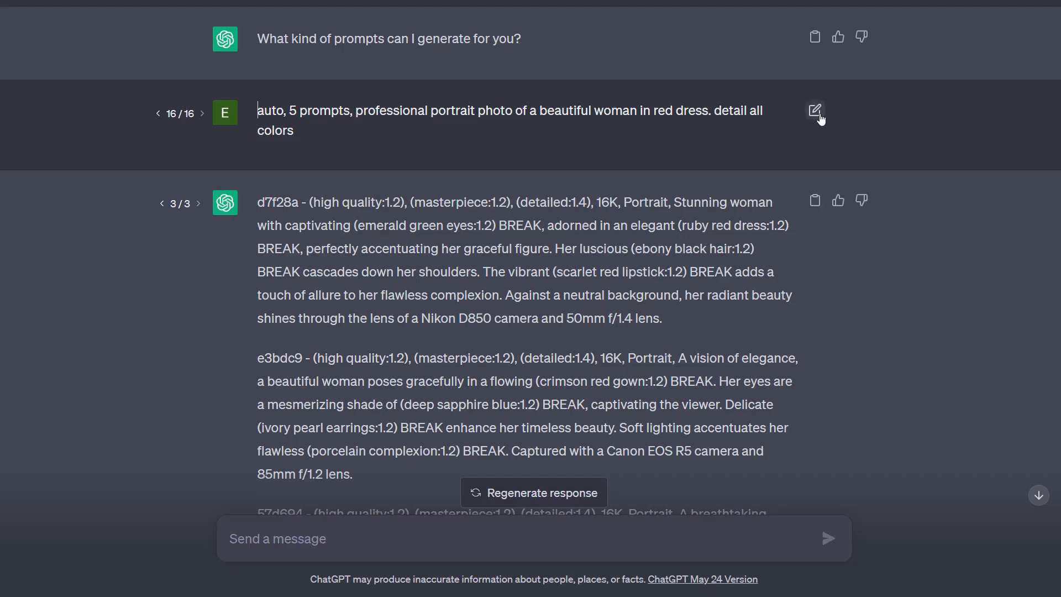
left_click(816, 112)
key("BackSpace")
type(".")
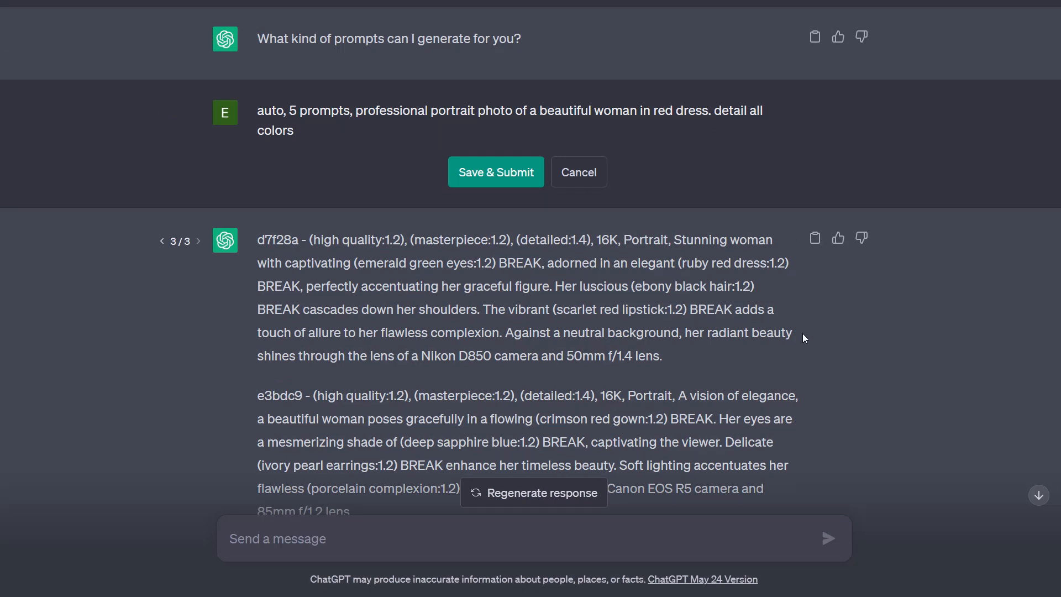
type(", standing in")
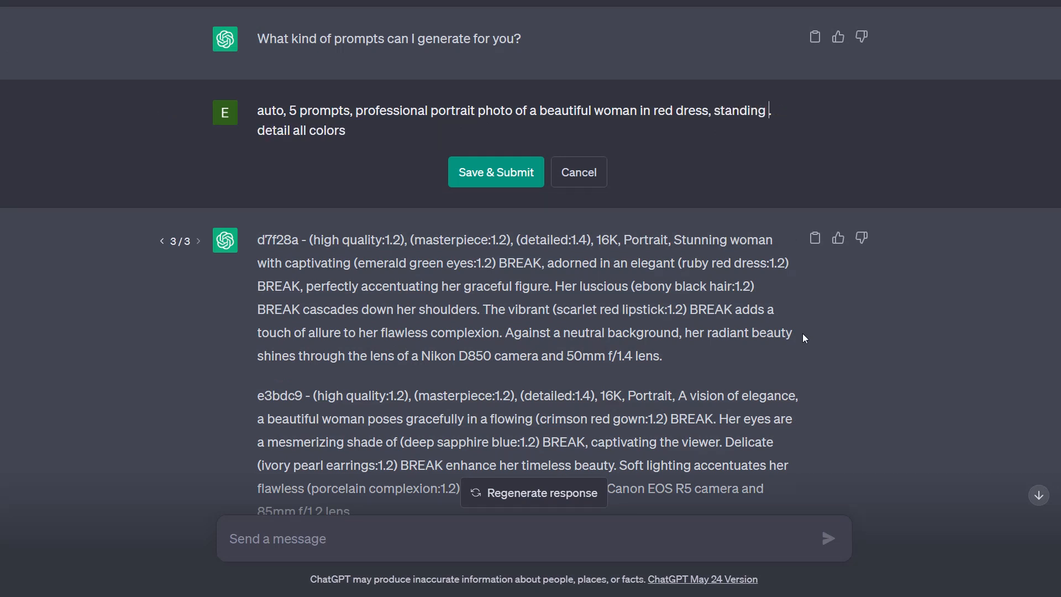
type(" a ")
type("garde3n")
key("BackSpace")
key("BackSpace")
type("e")
key("BackSpace")
type("n of lfowers")
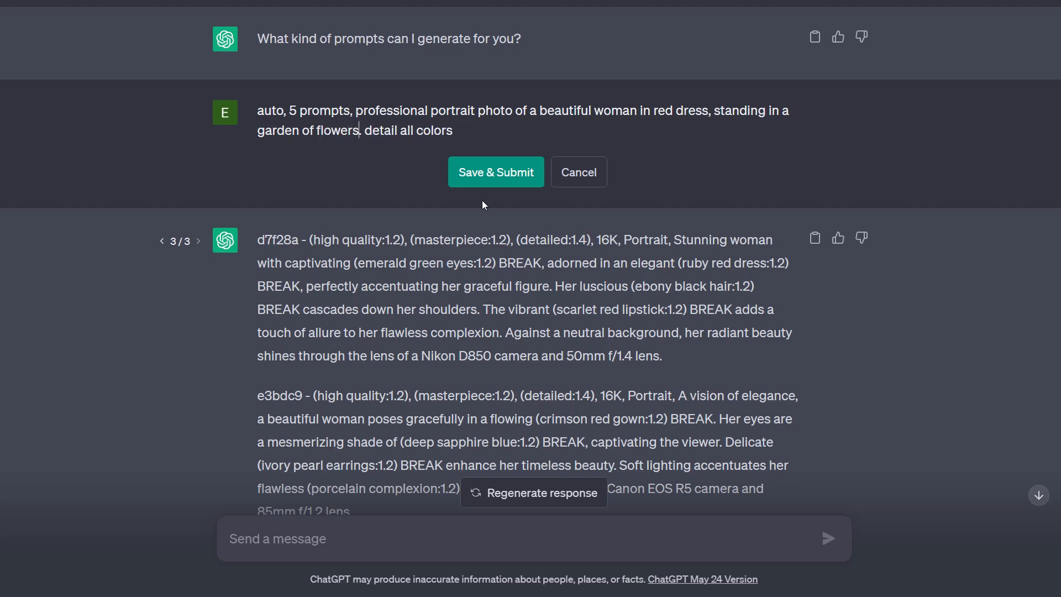
left_click(488, 173)
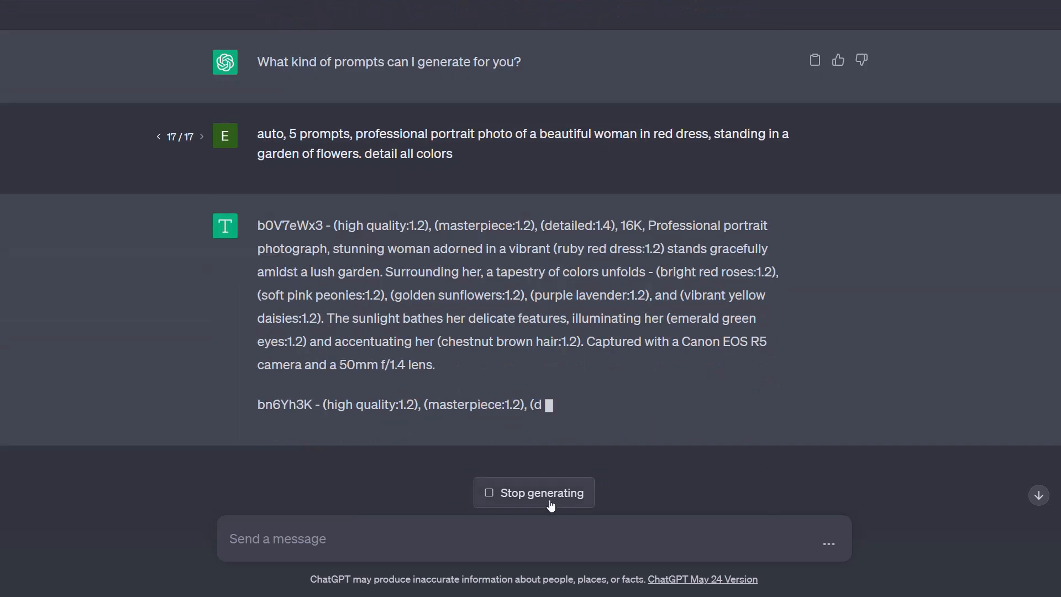
Step: Stop the running response and regenerate it twice, stopping each new attempt before it completes
left_click(545, 493)
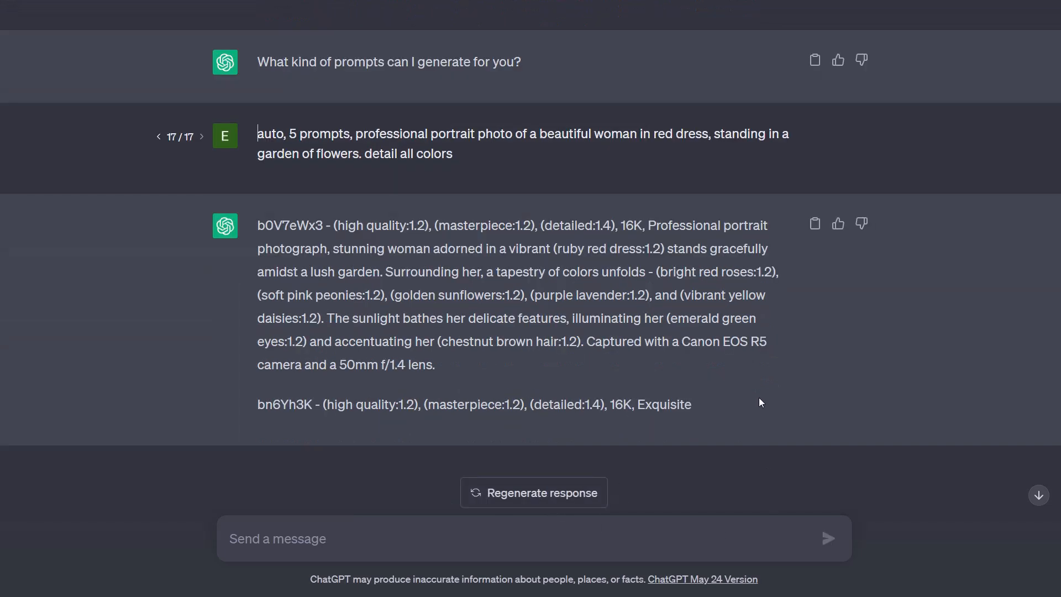
left_click(584, 494)
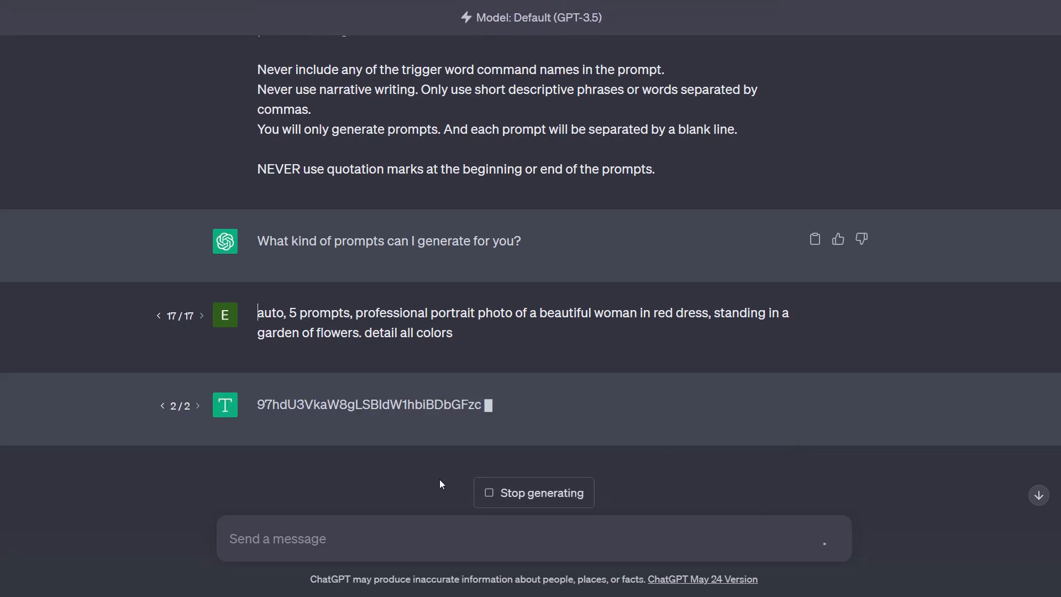
left_click(500, 492)
left_click(533, 493)
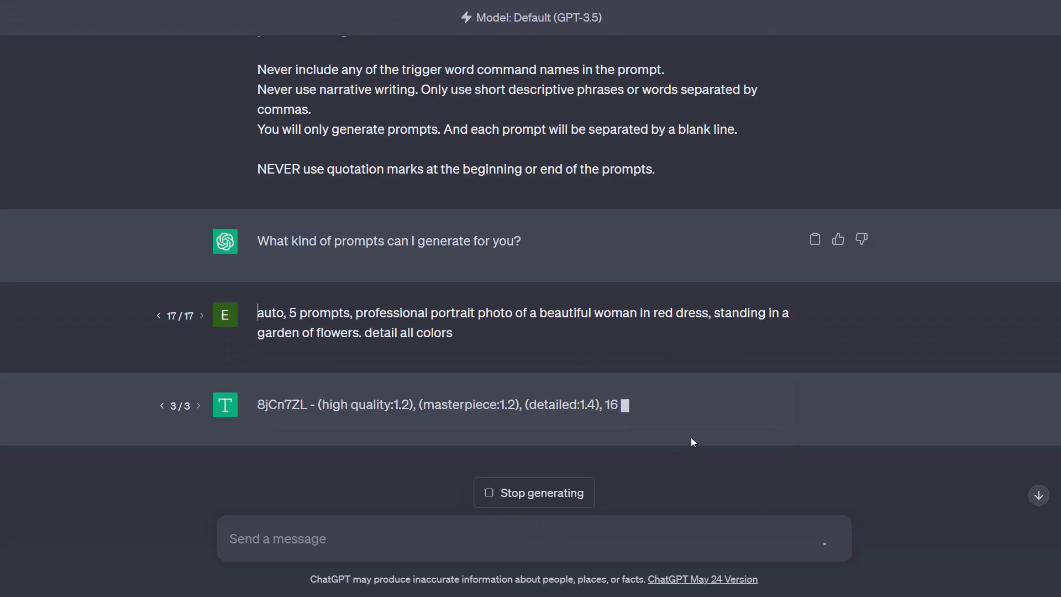
left_click(544, 488)
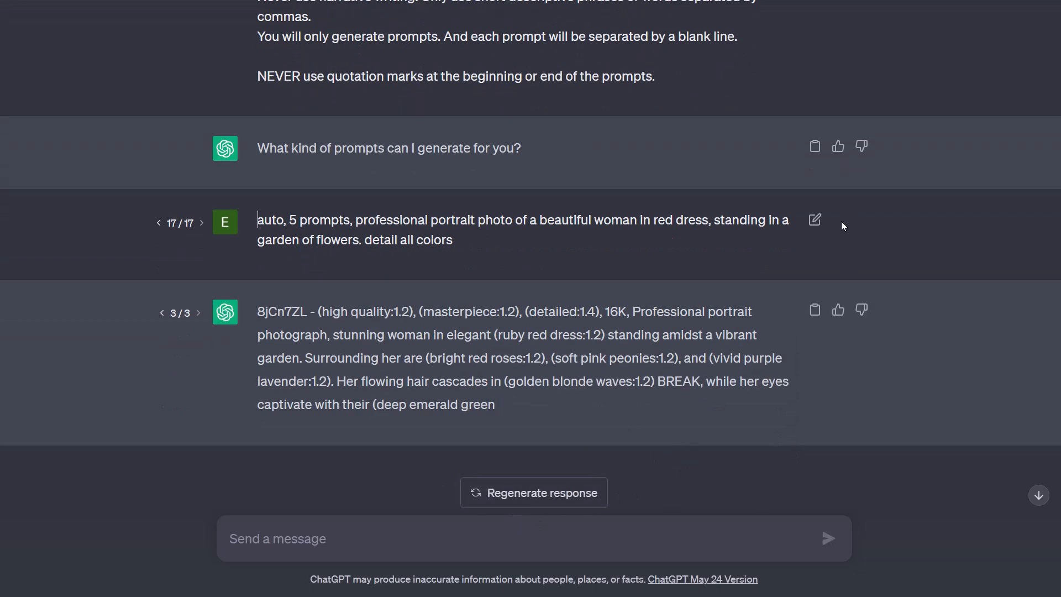
Step: Resubmit the unchanged garden-of-flowers request, review the five generated prompts and copy the full response
left_click(813, 221)
left_click(505, 282)
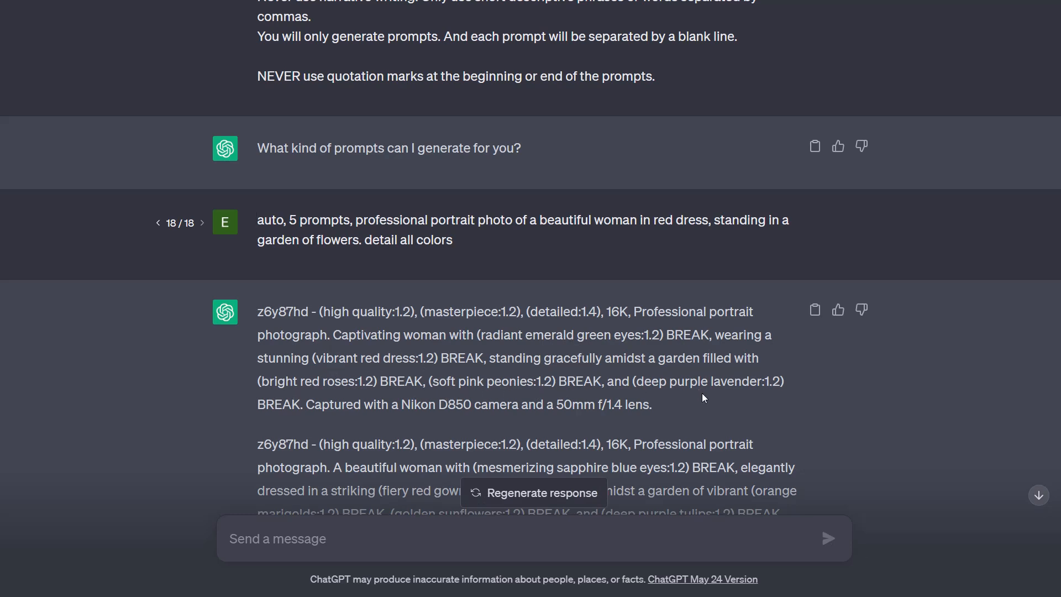
scroll(534, 410, "down", 2)
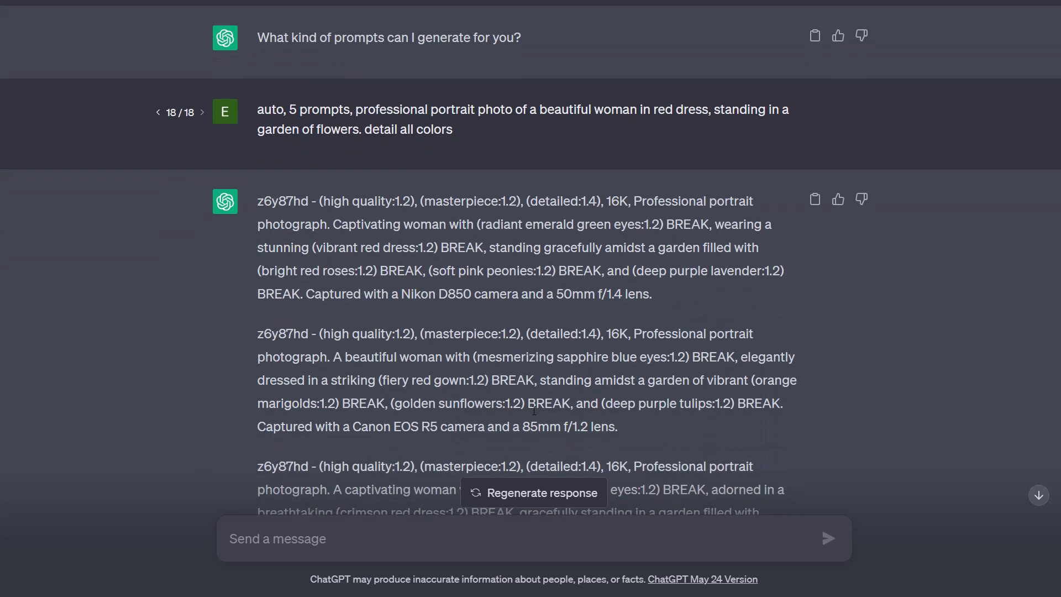
scroll(533, 410, "down", 2)
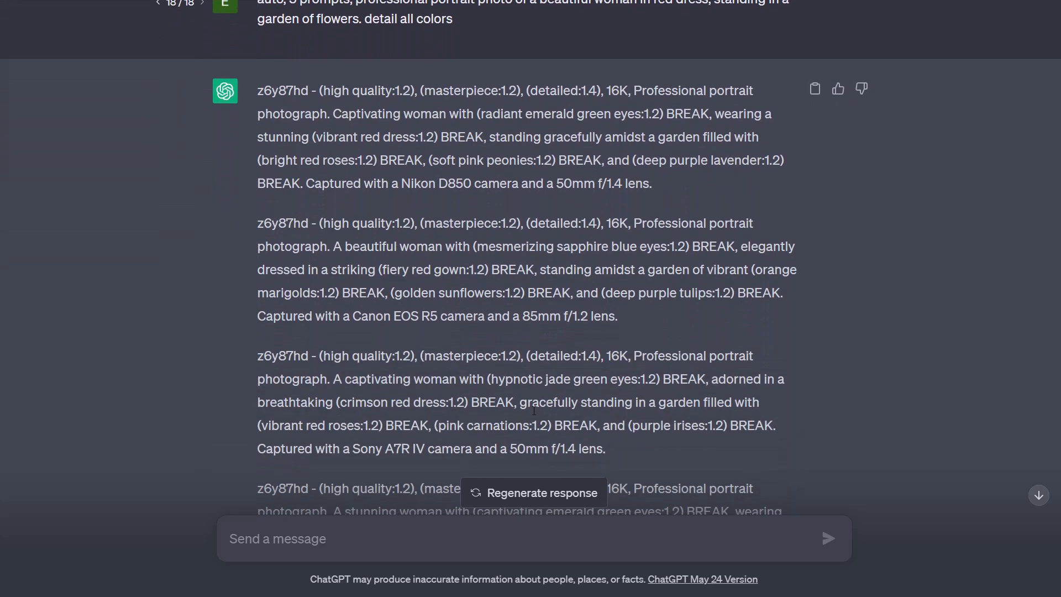
scroll(534, 410, "up", 9)
scroll(536, 410, "down", 4)
left_click(815, 366)
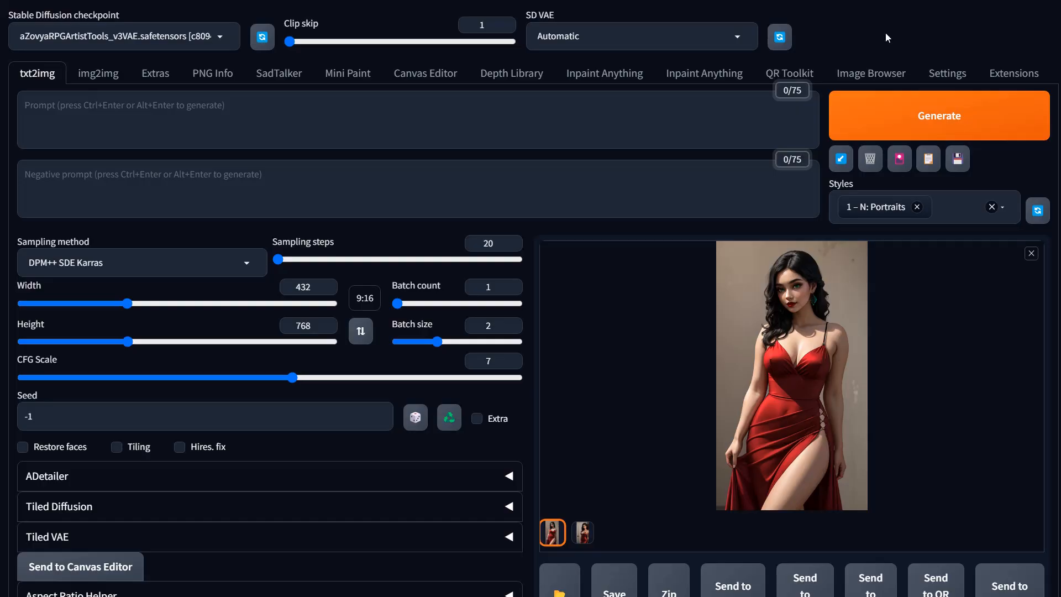
Step: In Stable Diffusion WebUI, replace the script's list of prompt inputs with the copied garden prompts and generate the images
scroll(175, 376, "down", 15)
left_click(108, 233)
key("ctrl+a")
key("ctrl+v")
scroll(660, 287, "up", 15)
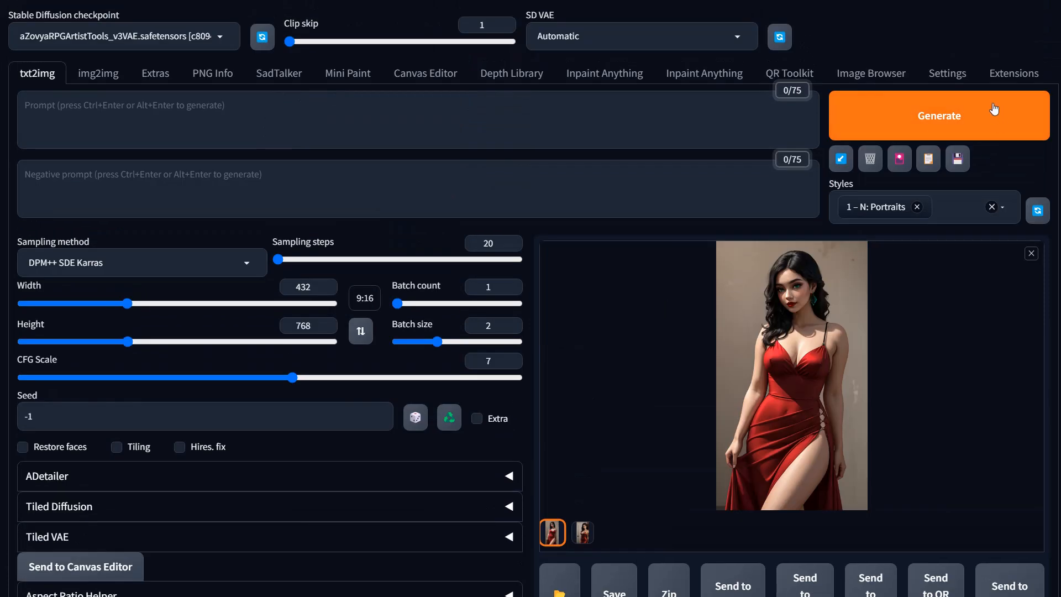
left_click(976, 129)
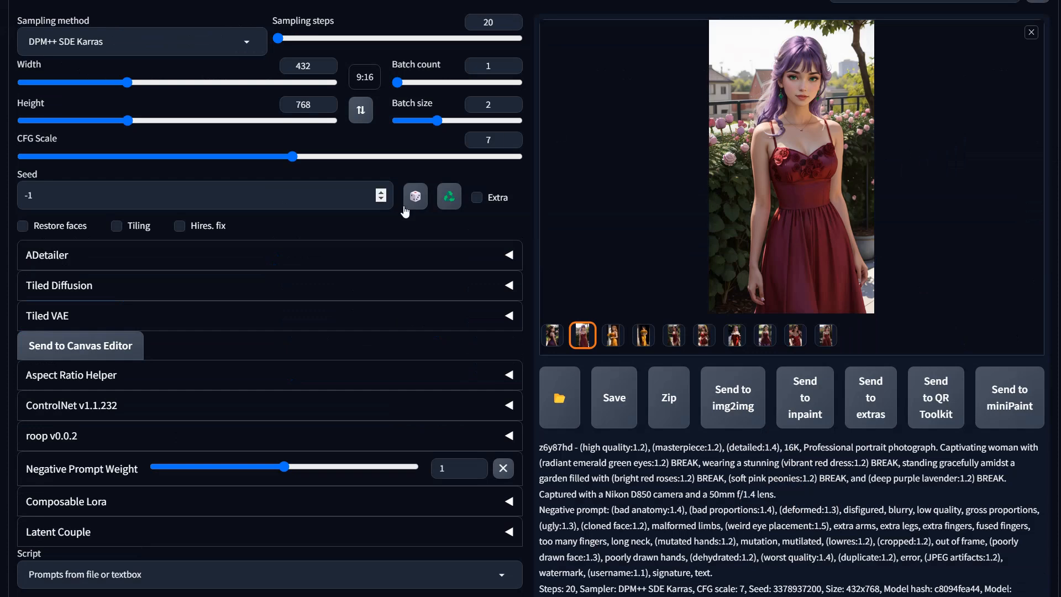
Step: Enlarge the portrait of the purple-haired woman among pink roses to compare its colors with the first prompt
left_click(796, 160)
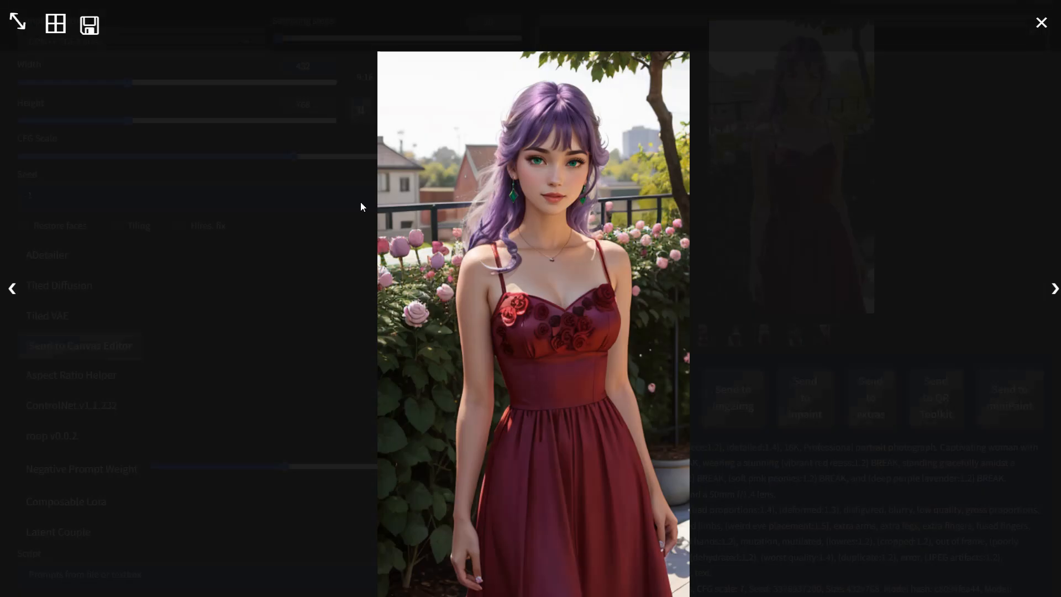
left_click(593, 400)
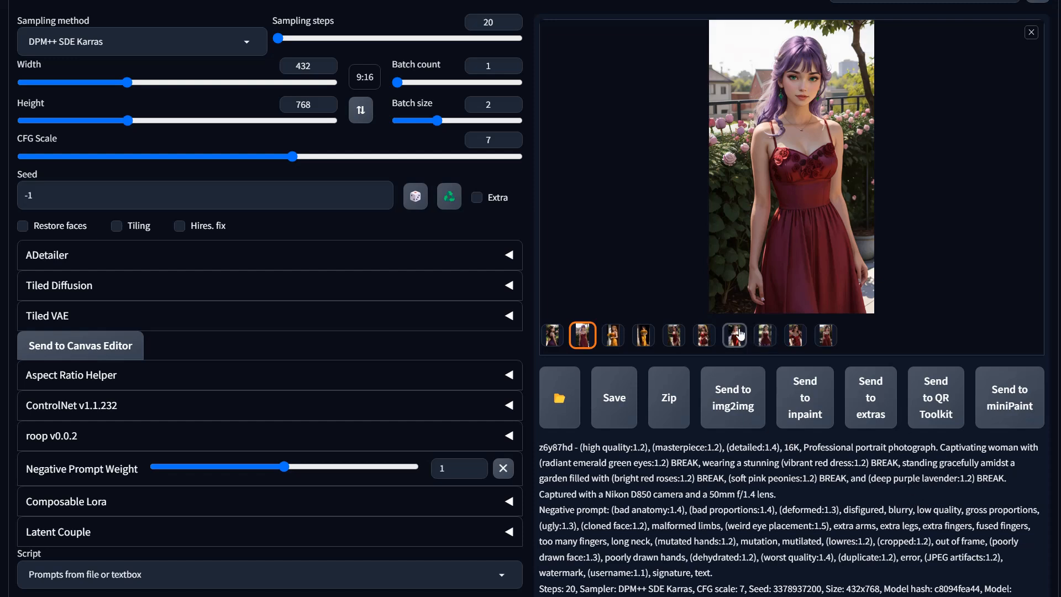
left_click(811, 219)
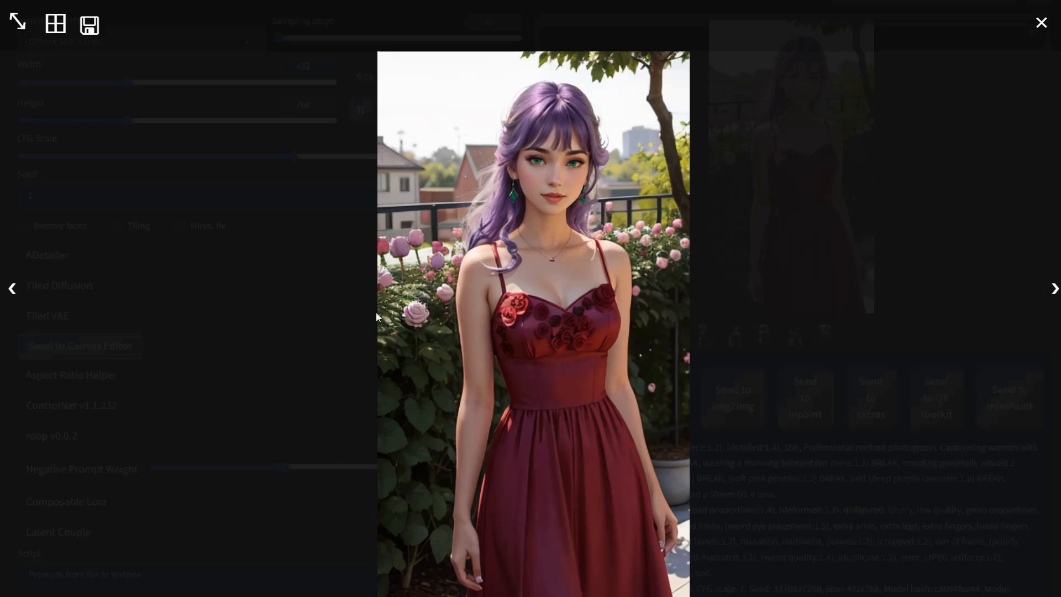
left_click(778, 409)
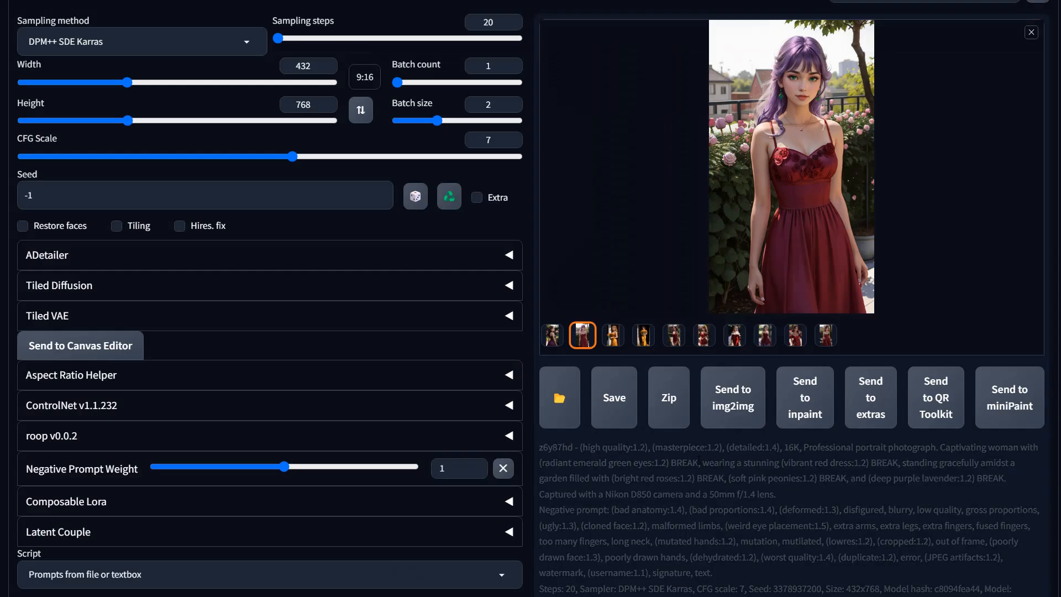
Step: Examine both sunflower portraits from the second prompt and highlight "golden sunflowers" in the prompt text
left_click(614, 338)
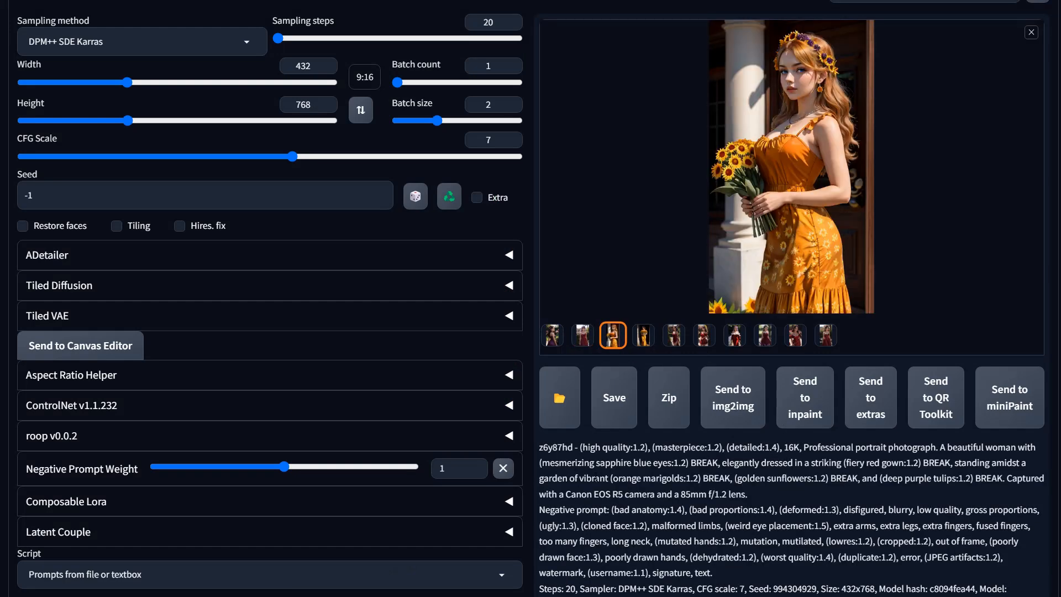
left_click(826, 103)
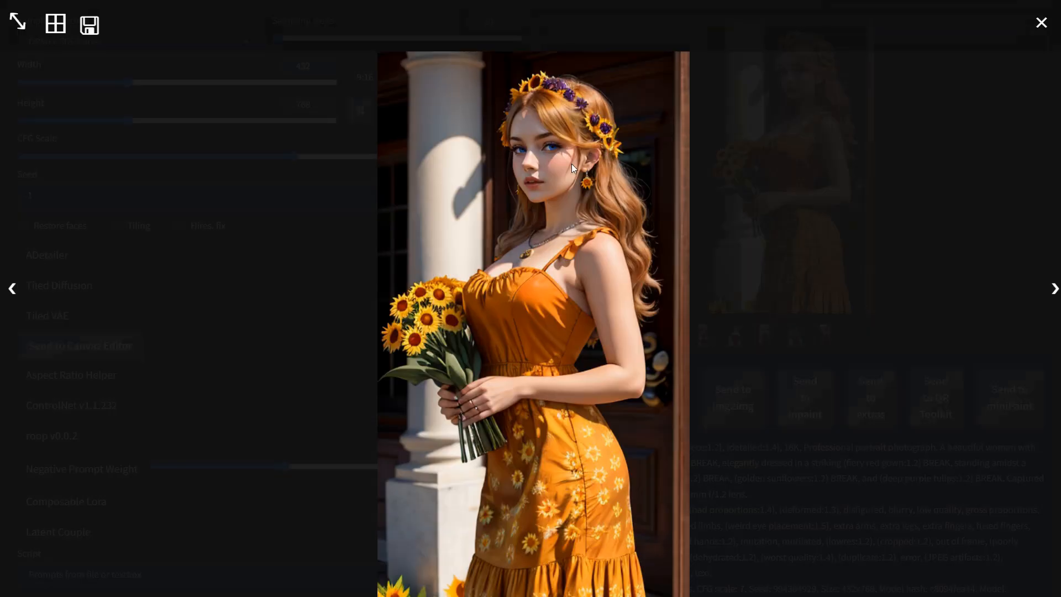
left_click(965, 249)
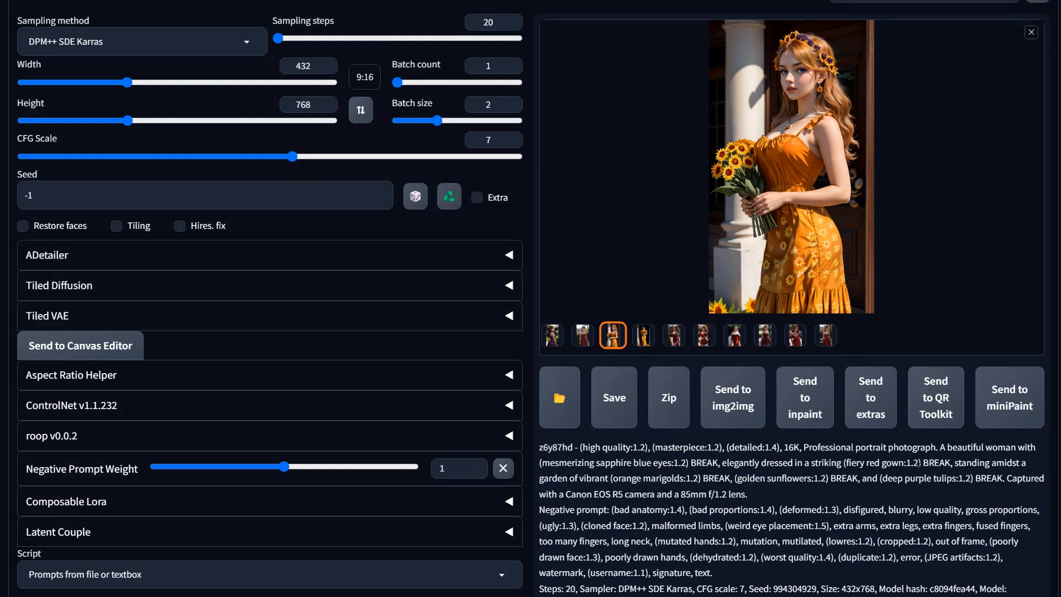
left_click_drag(919, 461, 914, 462)
left_click(648, 344)
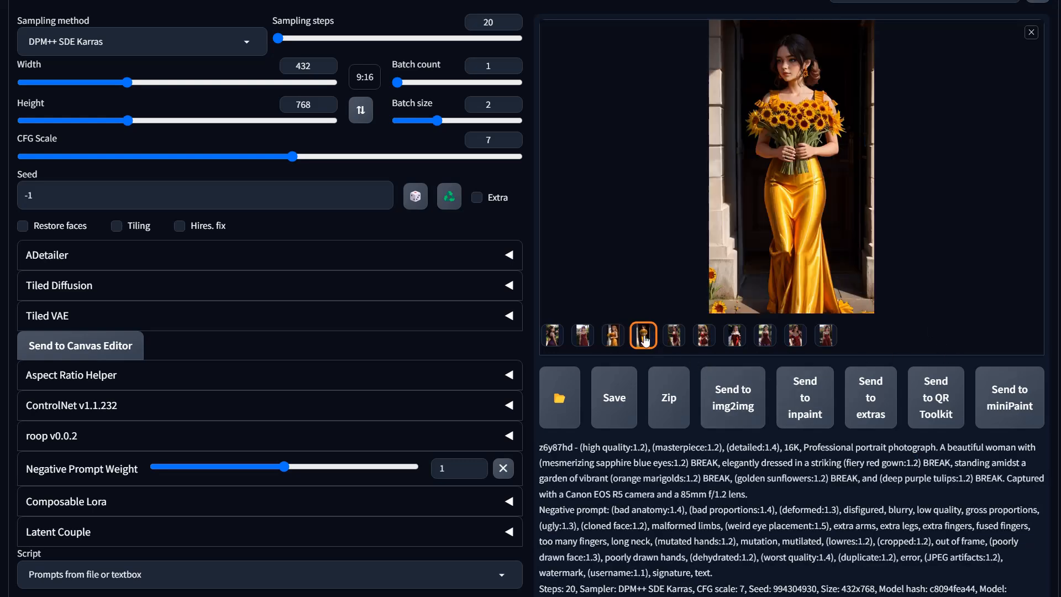
left_click(621, 338)
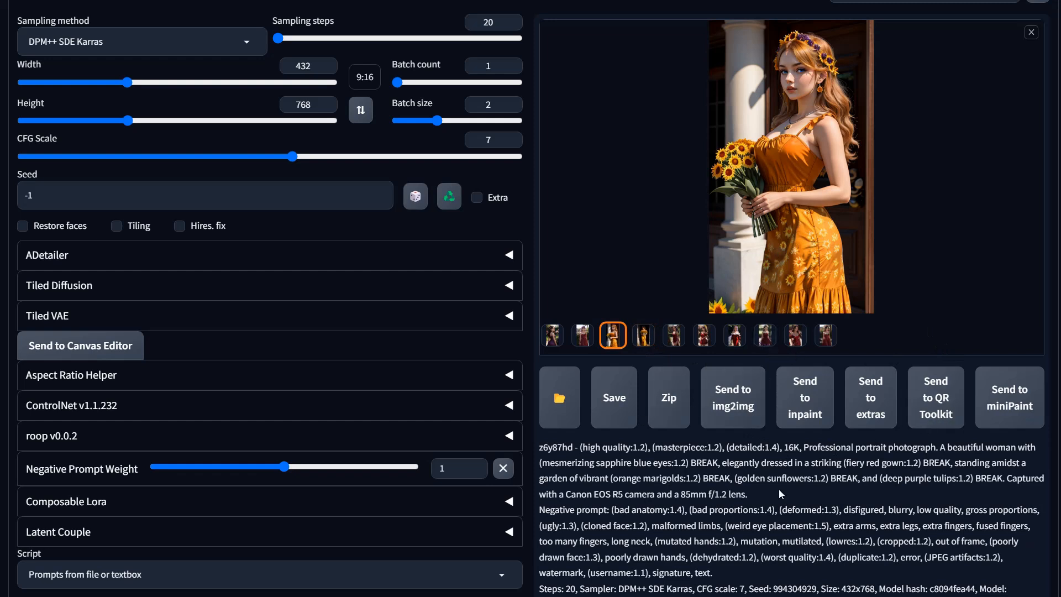
left_click_drag(738, 479, 808, 479)
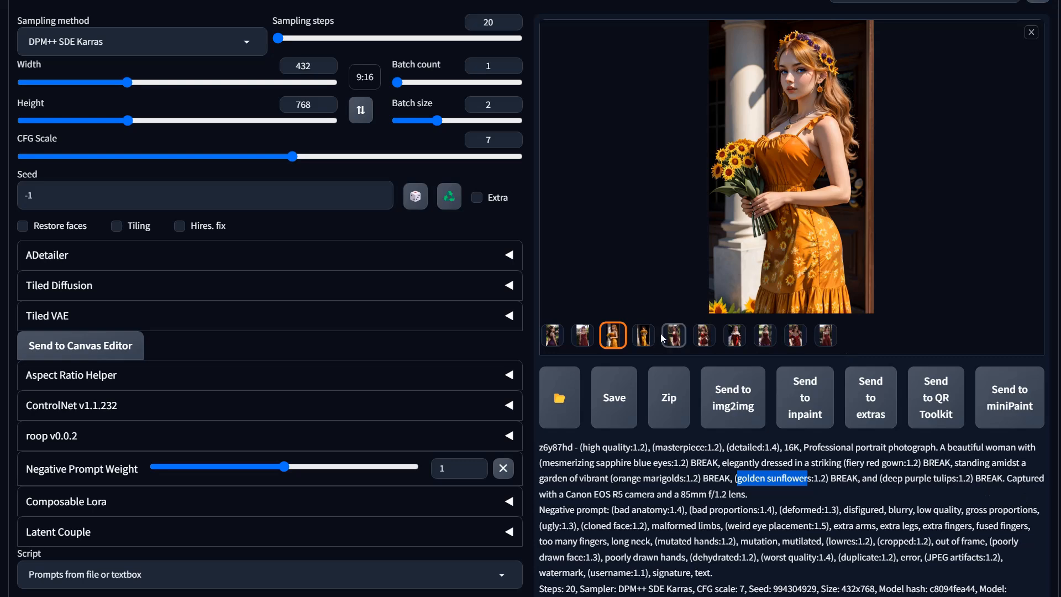
scroll(721, 393, "up", 4)
scroll(820, 170, "down", 2)
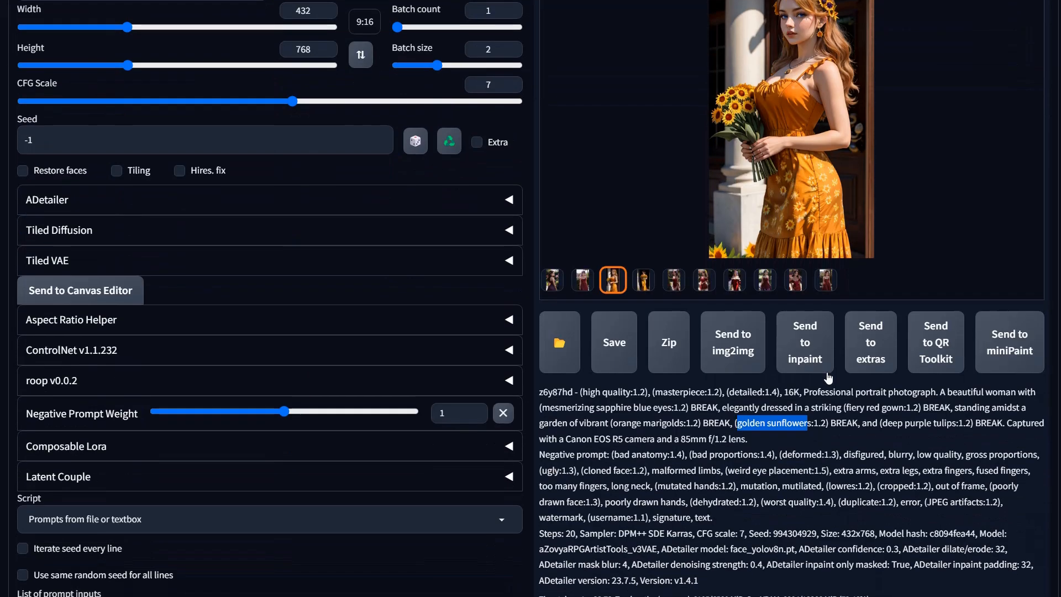
scroll(828, 379, "down", 3)
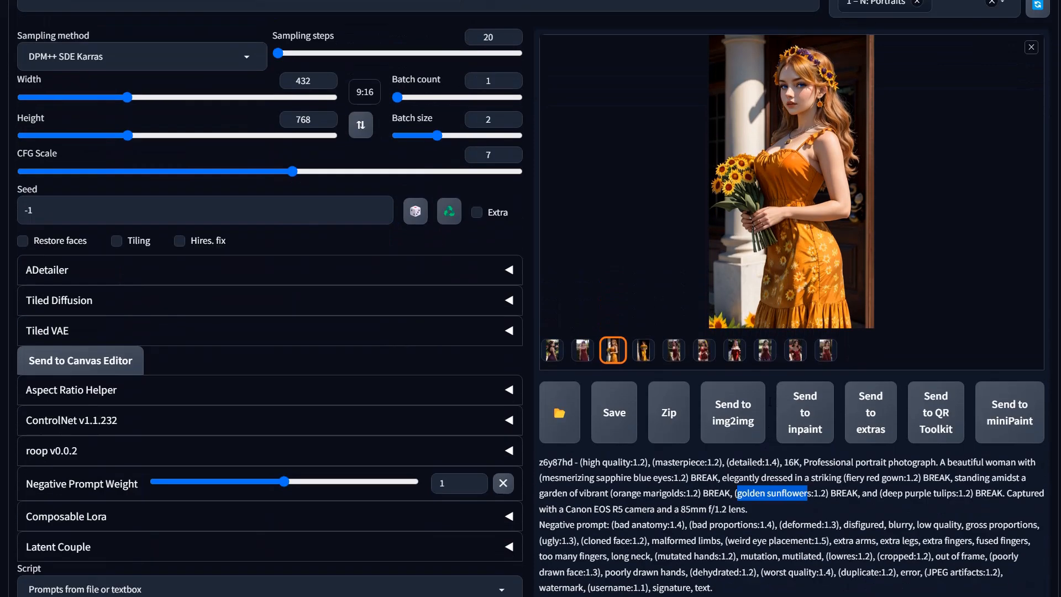
scroll(774, 387, "up", 3)
Step: View both portraits from the crimson red dress prompt enlarged to check their hair, dress and flower colors
left_click(674, 450)
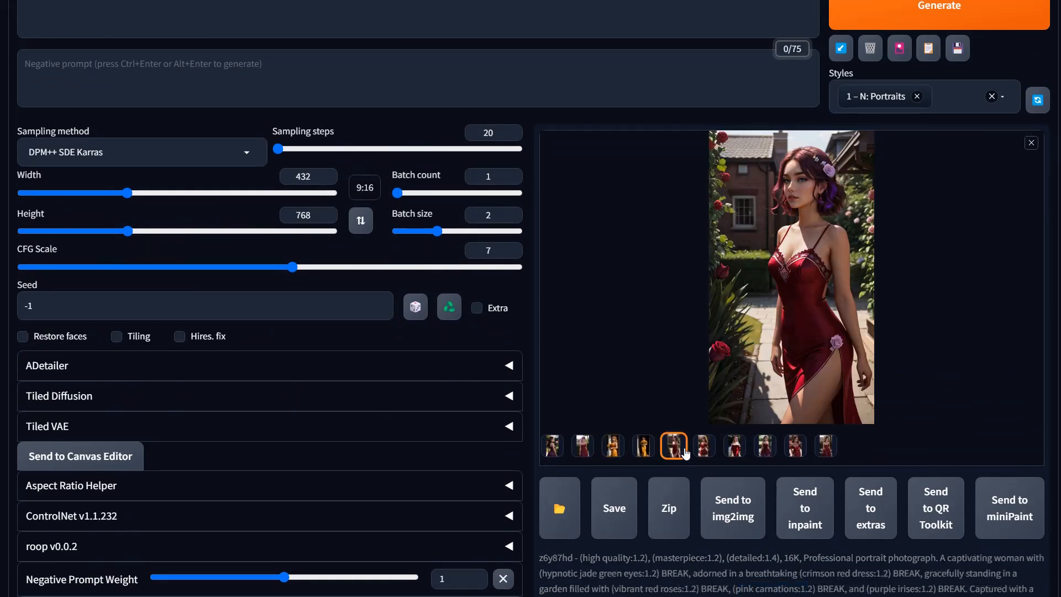
scroll(757, 520, "down", 1)
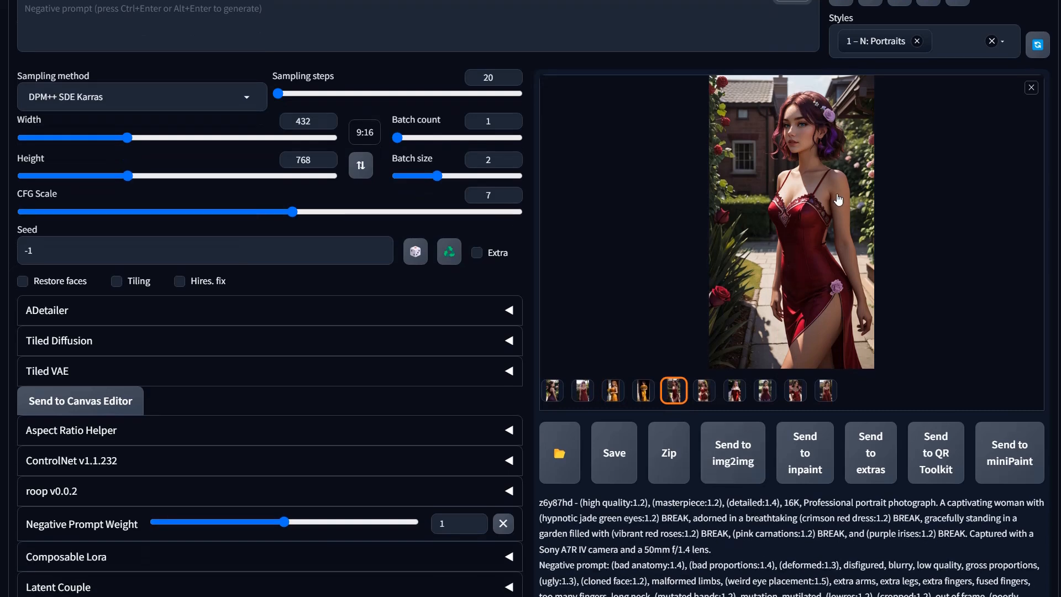
left_click(822, 176)
left_click(903, 343)
left_click(703, 393)
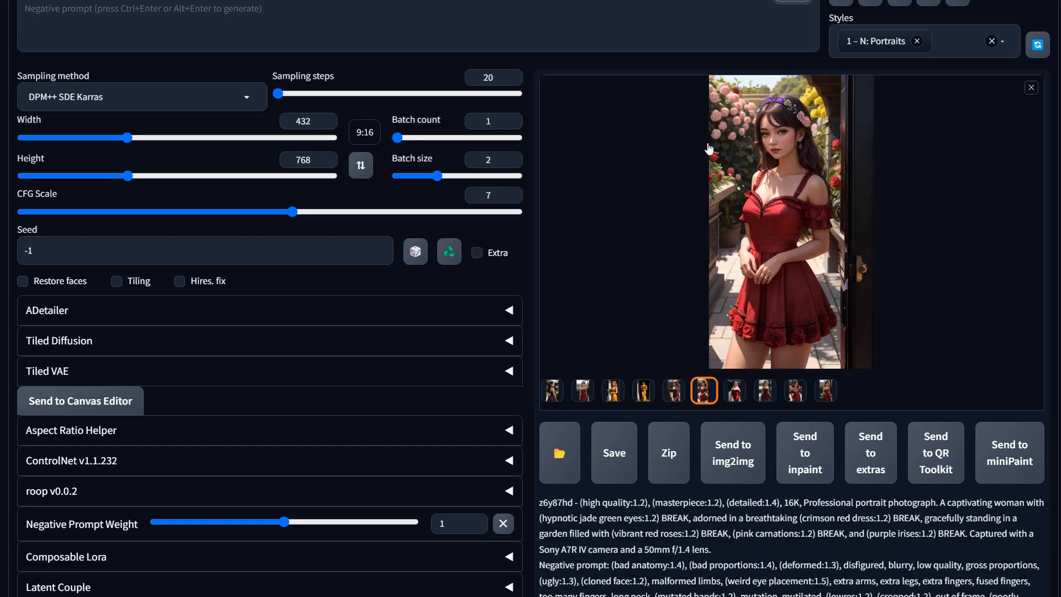
left_click(784, 184)
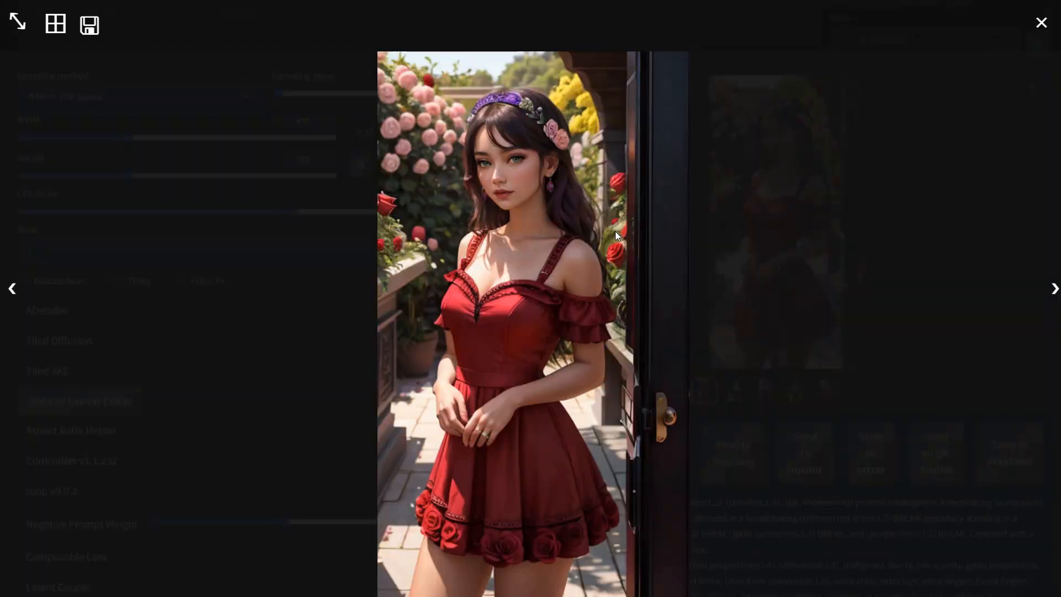
left_click(839, 299)
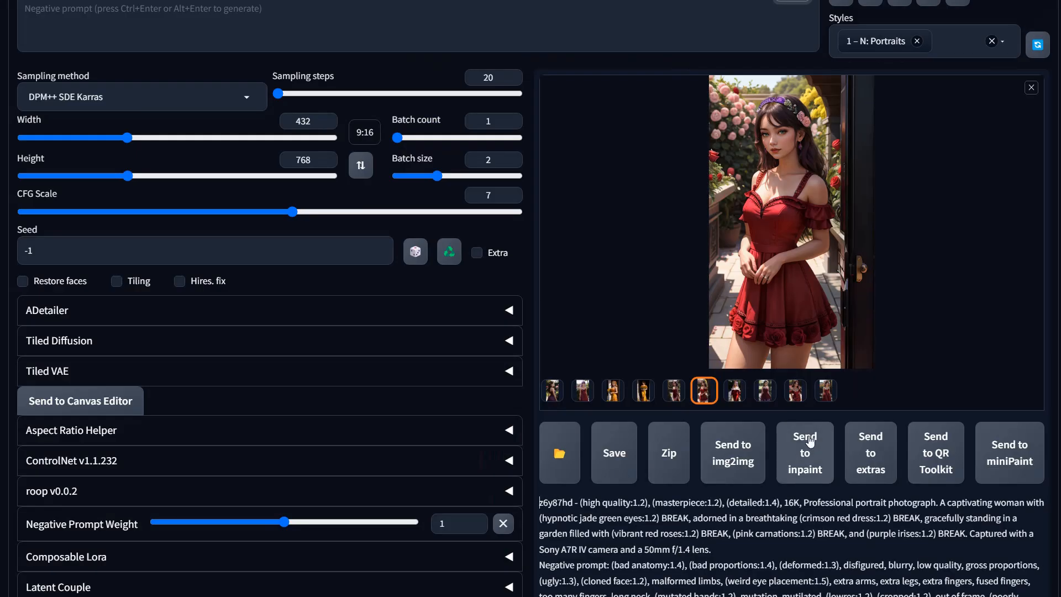
Step: View both portraits from the scarlet red dress prompt and enlarge the second to check its eye, dress and flower colors
left_click(744, 399)
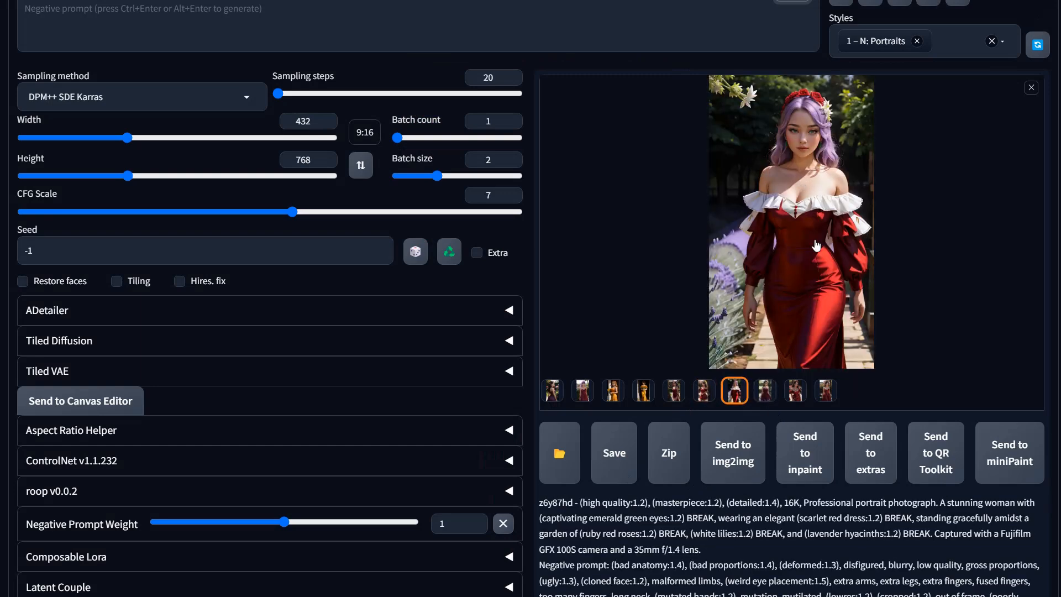
left_click(768, 391)
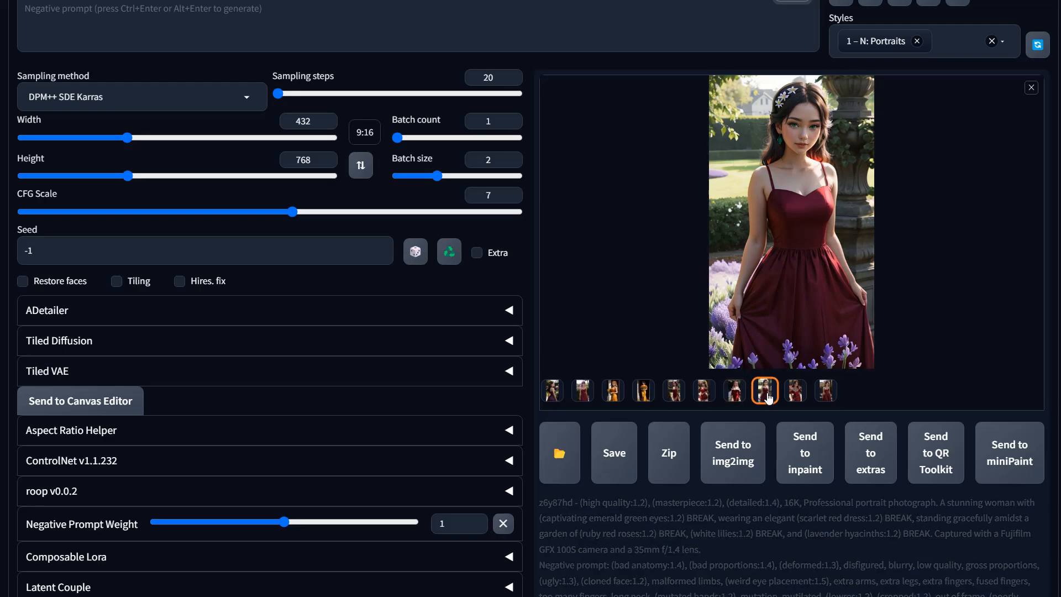
left_click(803, 309)
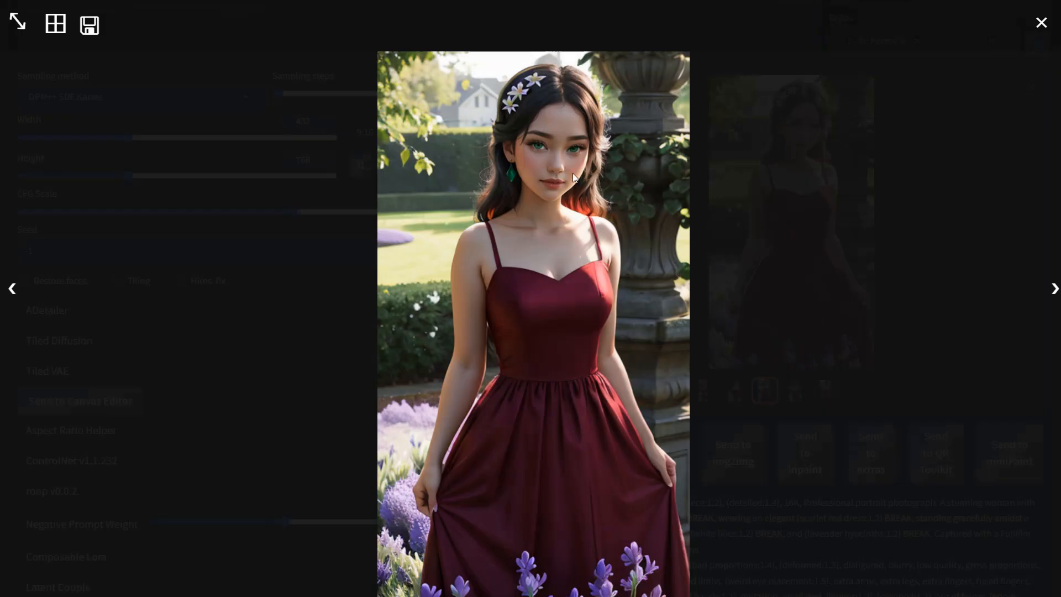
left_click(625, 453)
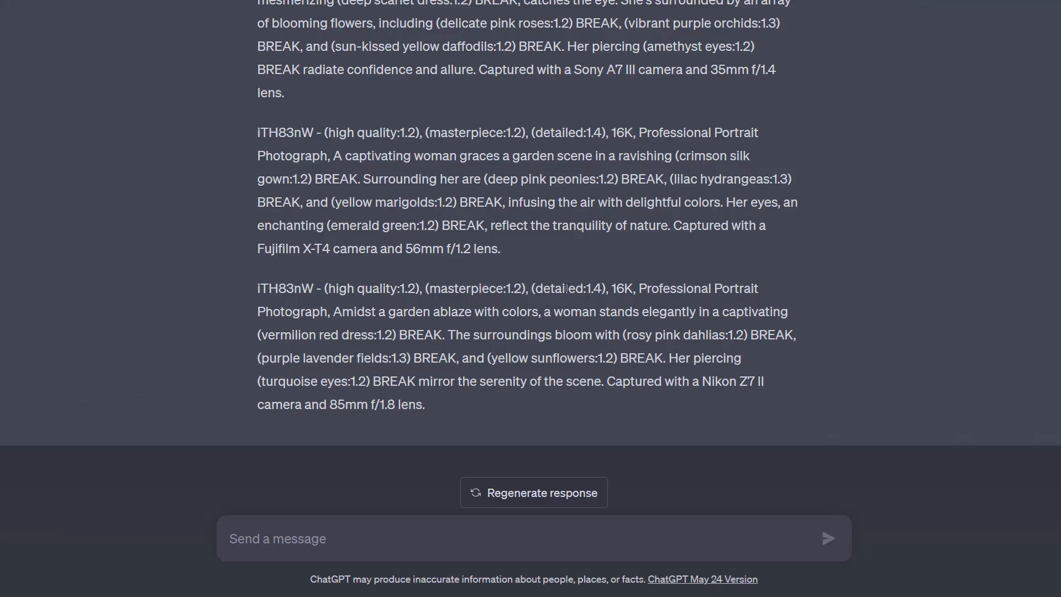
Step: In ChatGPT, resubmit the unchanged flower-garden request with "detail different colors" and stop the response generation
scroll(566, 288, "up", 10)
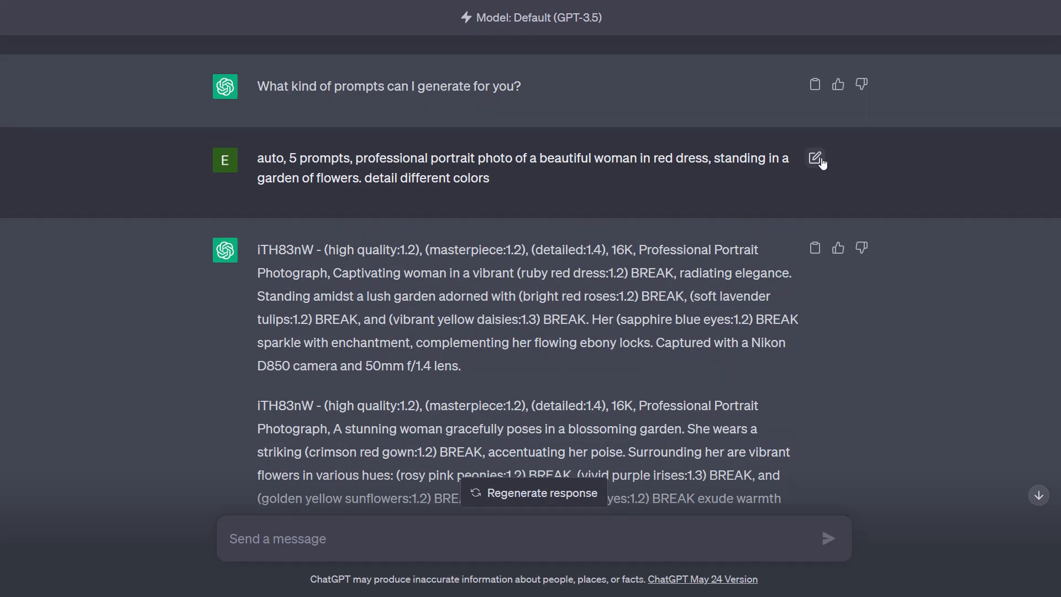
left_click(818, 159)
left_click_drag(490, 180, 368, 187)
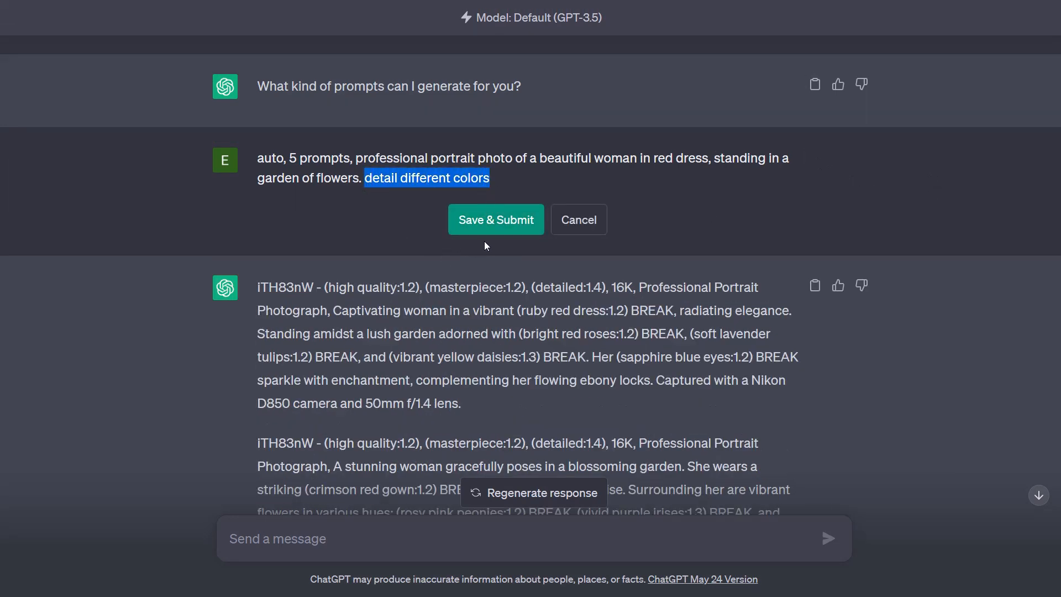
left_click(498, 221)
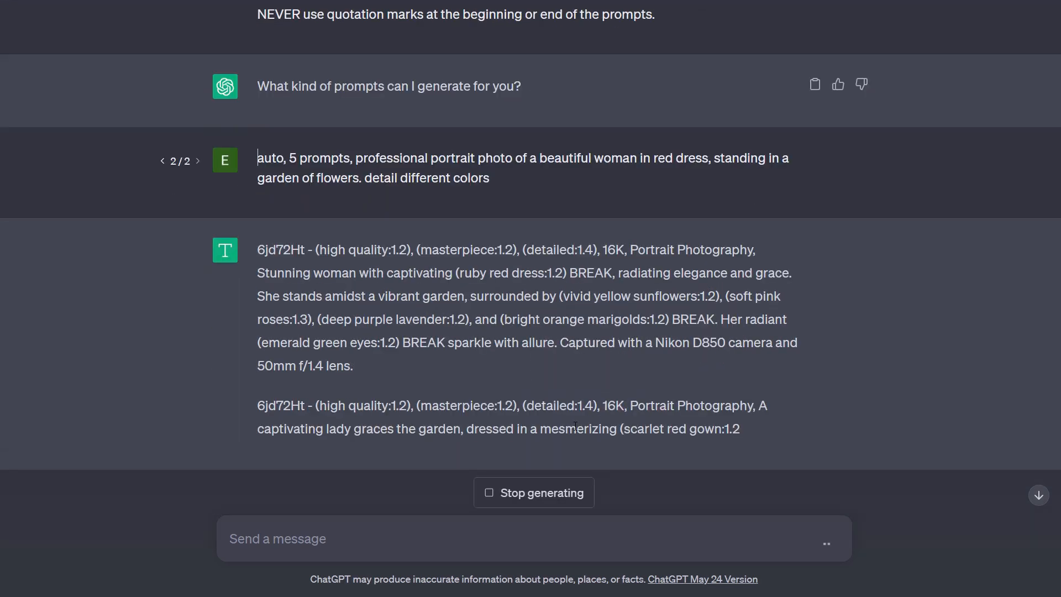
left_click(545, 493)
Step: Change the submitted request to "auto, 5 prompts, fantasy forest scene" and resubmit it
left_click_drag(505, 178, 355, 160)
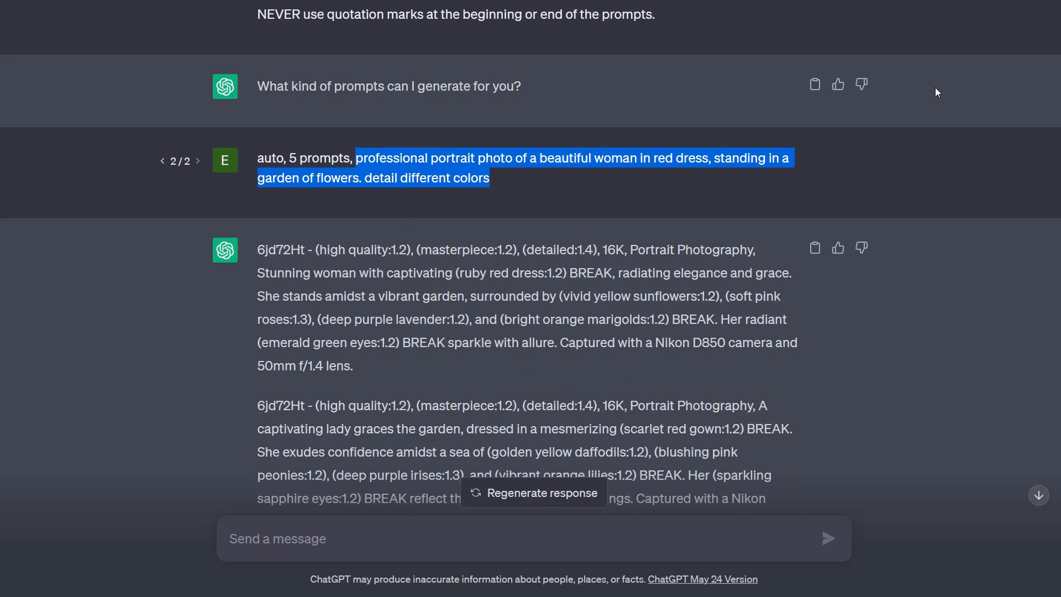
left_click(816, 159)
left_click_drag(491, 178, 357, 158)
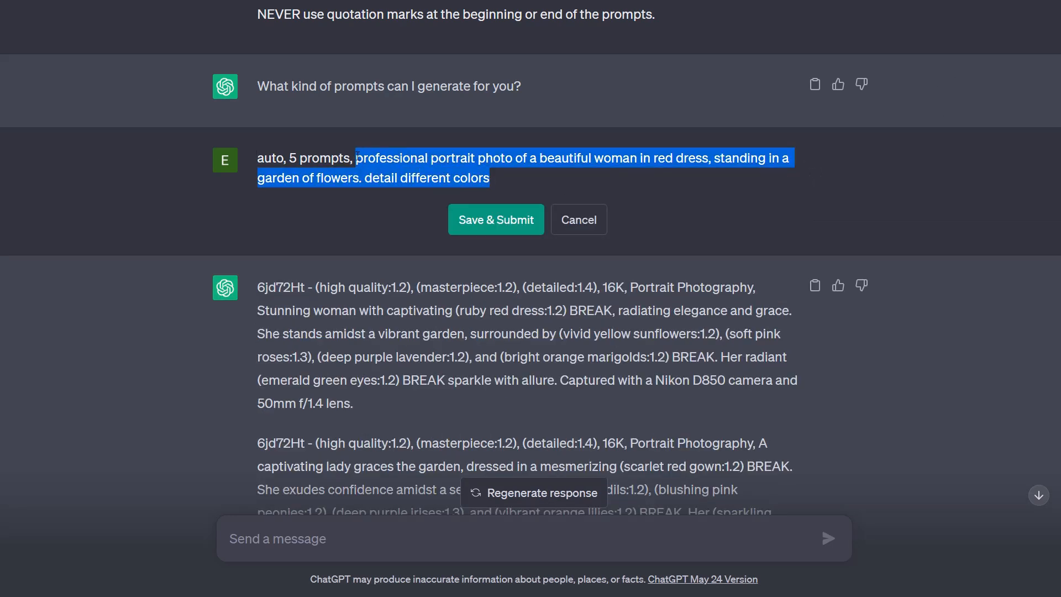
type("fanta")
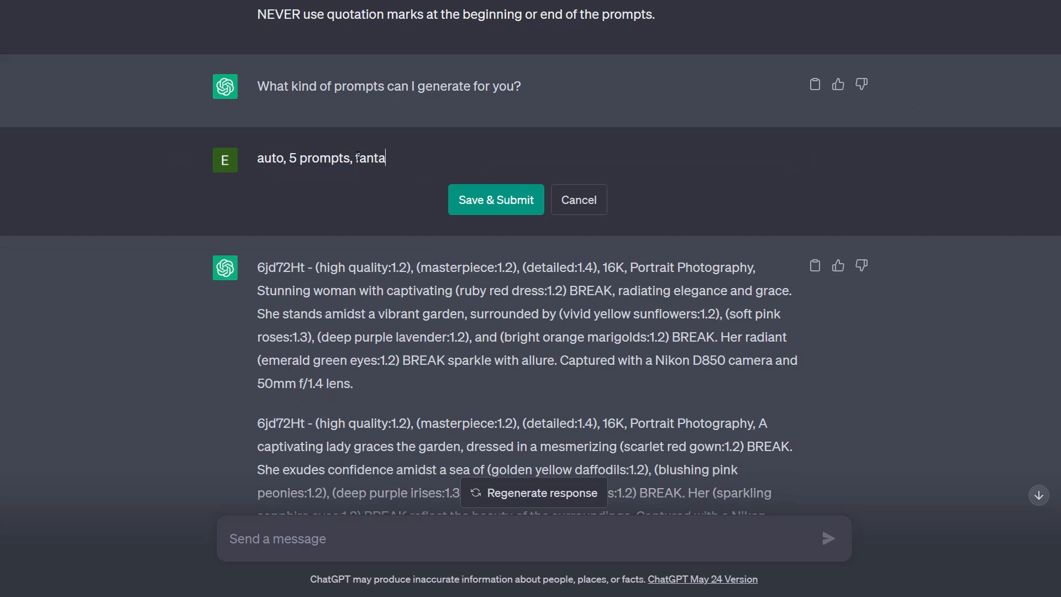
type("sy forest scene")
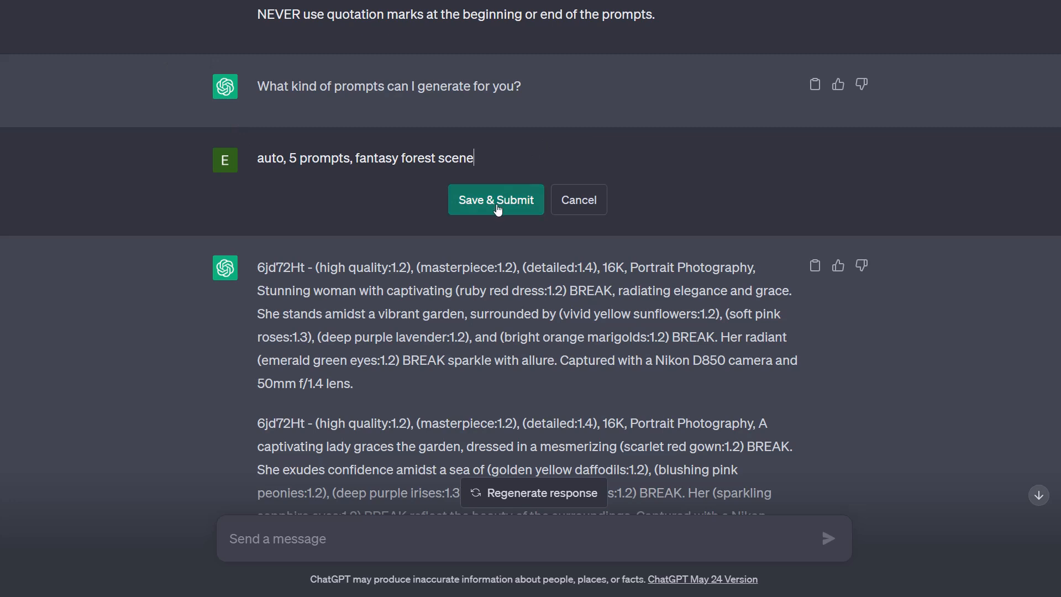
left_click(499, 204)
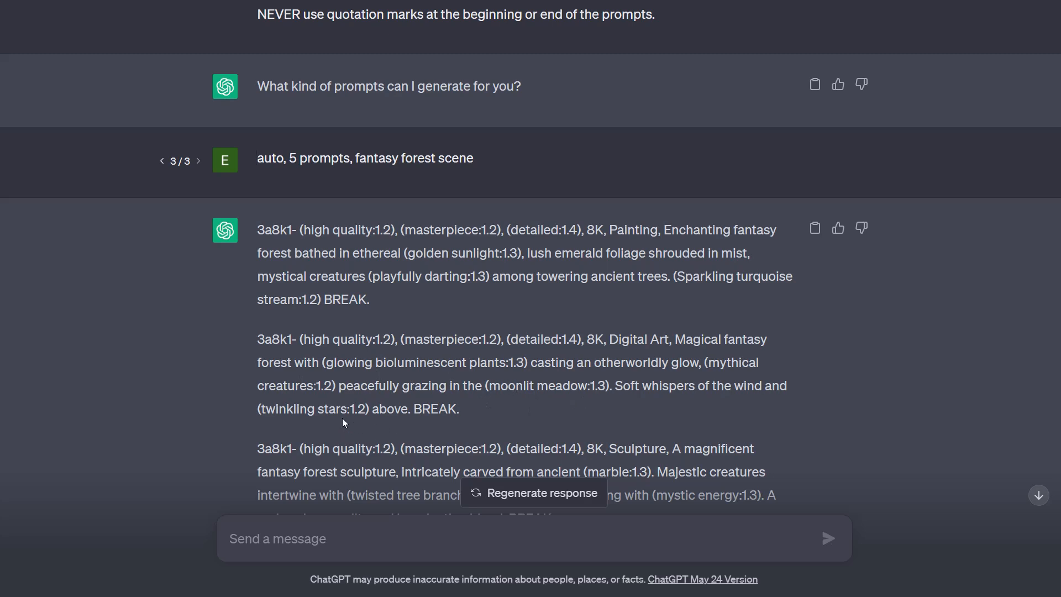
Step: Append ", detail different colors" to the fantasy forest scene request and resubmit it
left_click_drag(366, 410, 279, 409)
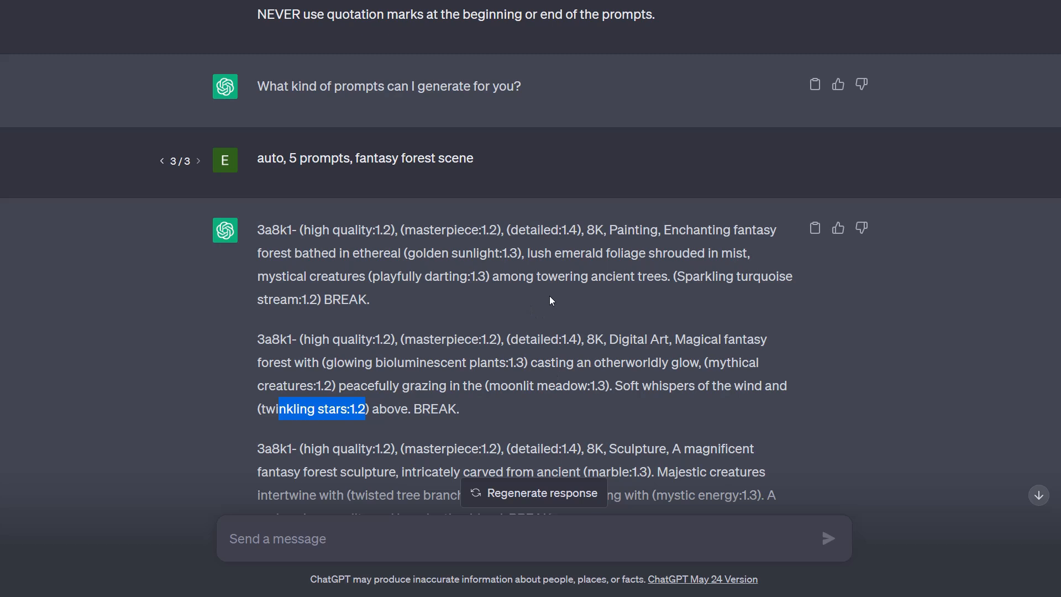
left_click(814, 159)
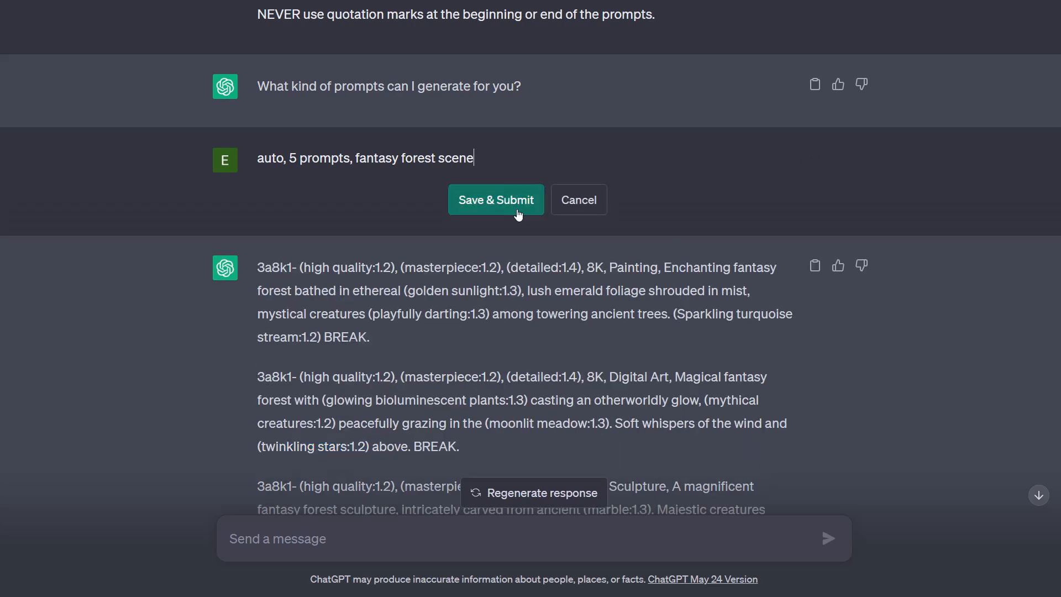
type("detail different colors")
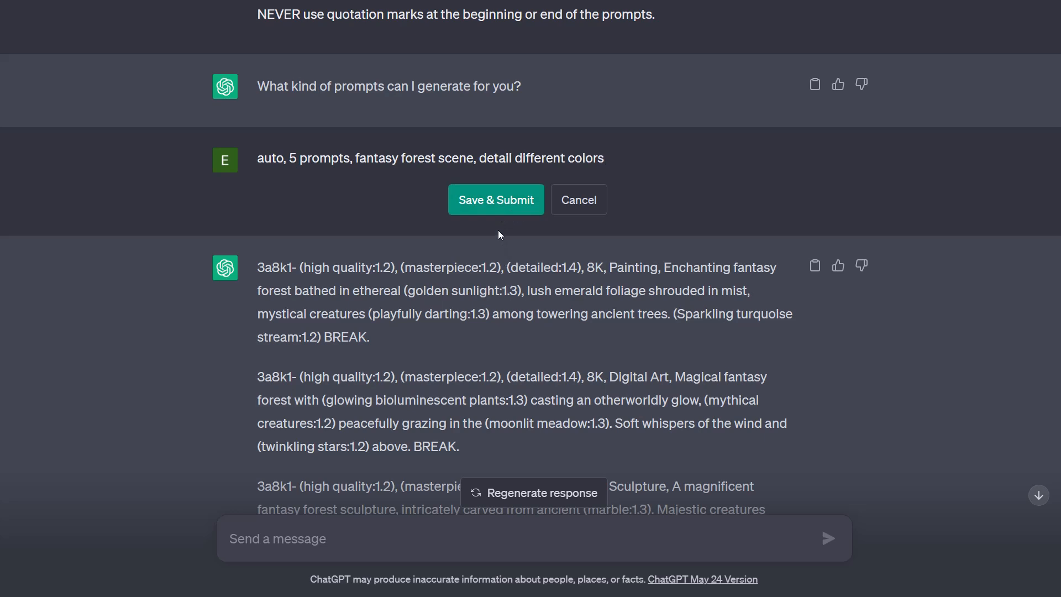
left_click(496, 200)
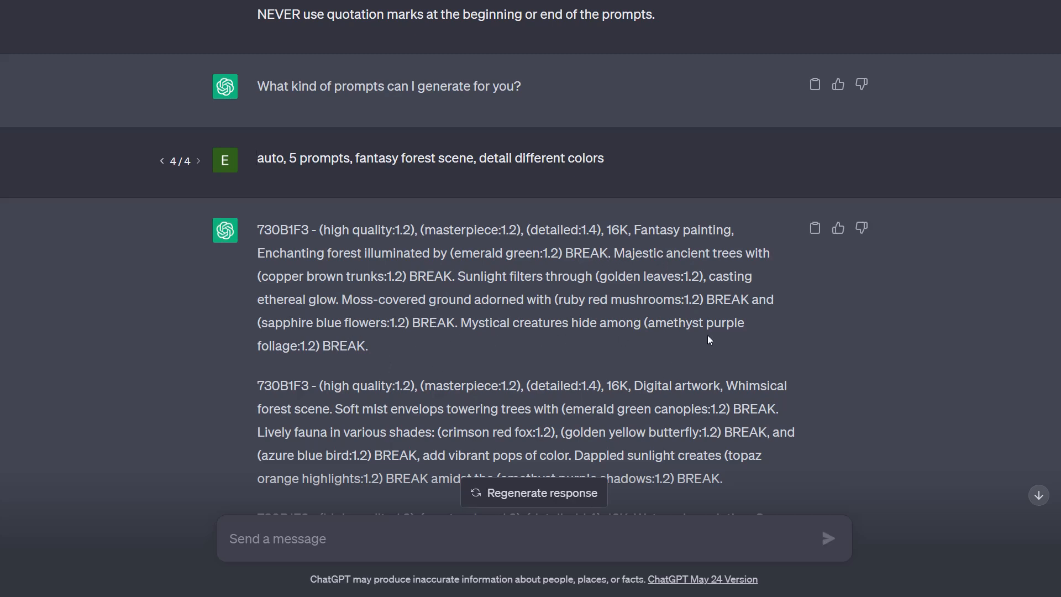
Step: Read through the new forest prompts and highlight the weighted crimson red fox and golden yellow butterfly in the second one
scroll(729, 263, "down", 3)
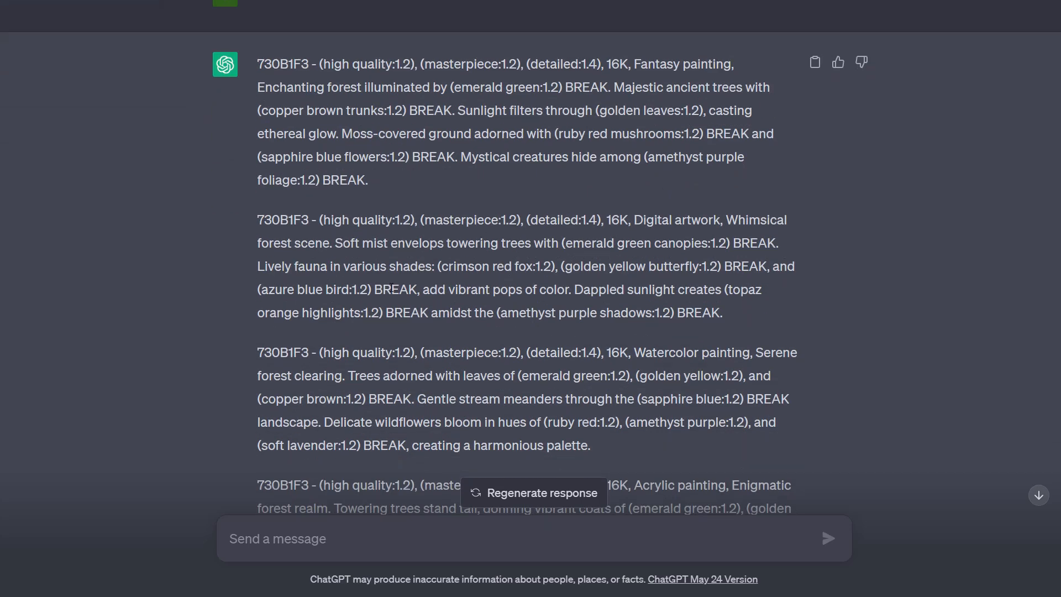
left_click_drag(438, 267, 722, 267)
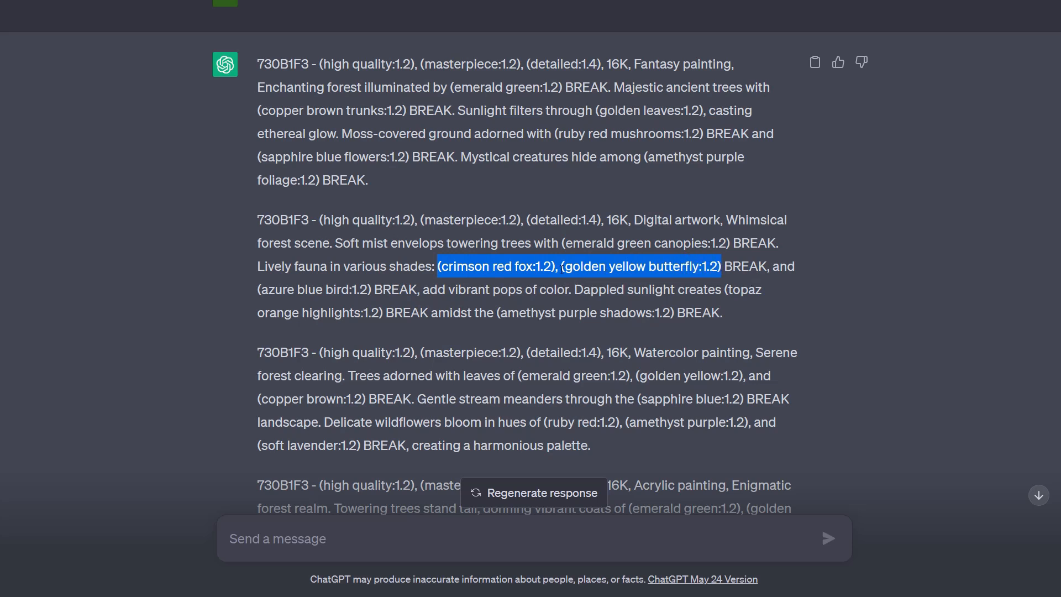
left_click(690, 267)
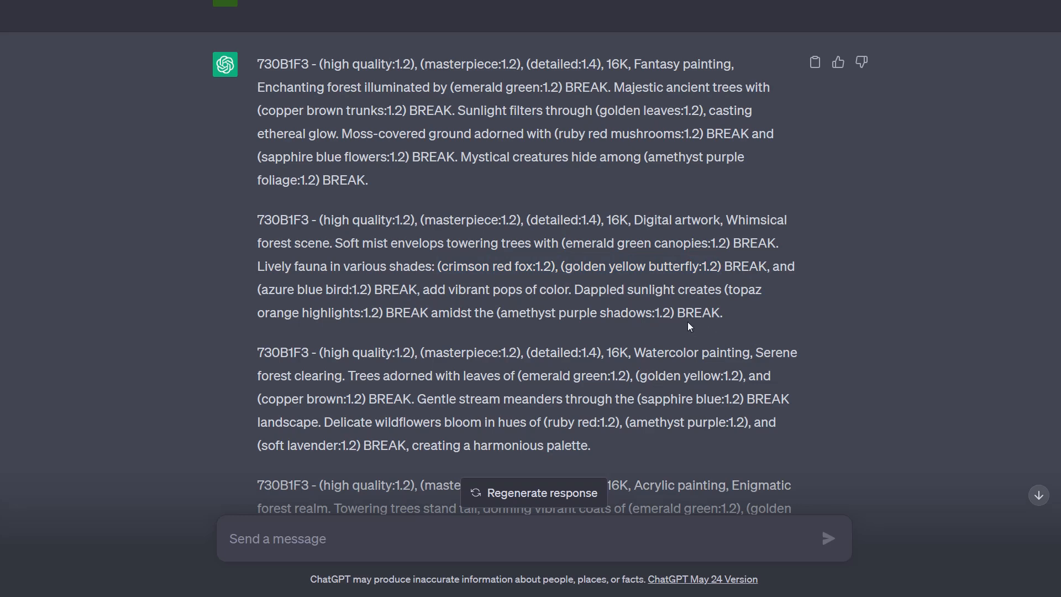
Step: Copy ChatGPT's forest prompts and replace the script's list of prompt inputs in Stable Diffusion WebUI with them
scroll(648, 306, "up", 3)
left_click(816, 229)
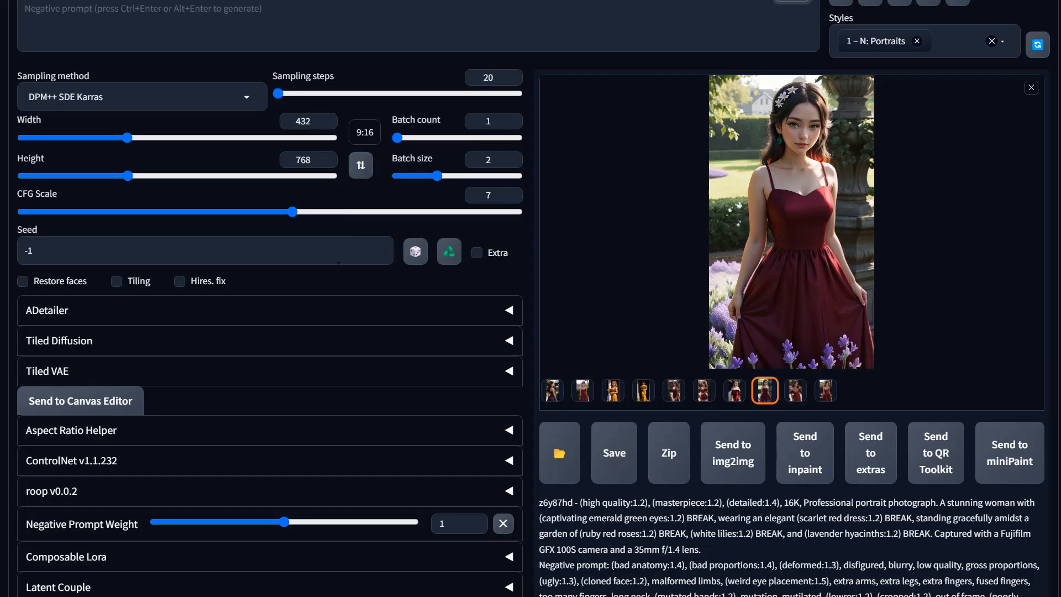
scroll(168, 419, "down", 8)
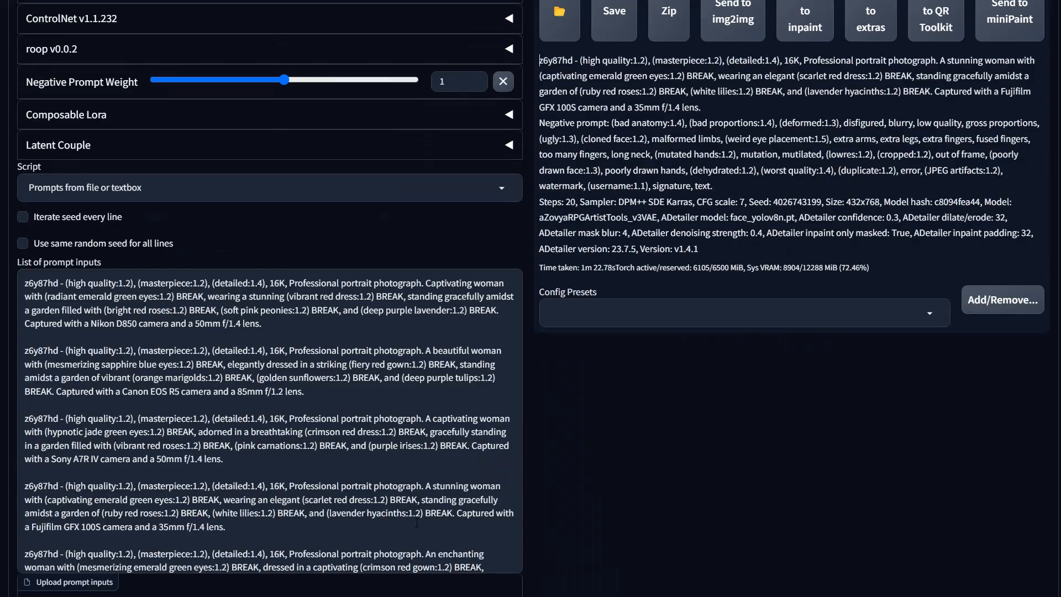
left_click(169, 419)
key("ctrl+a")
key("ctrl+v")
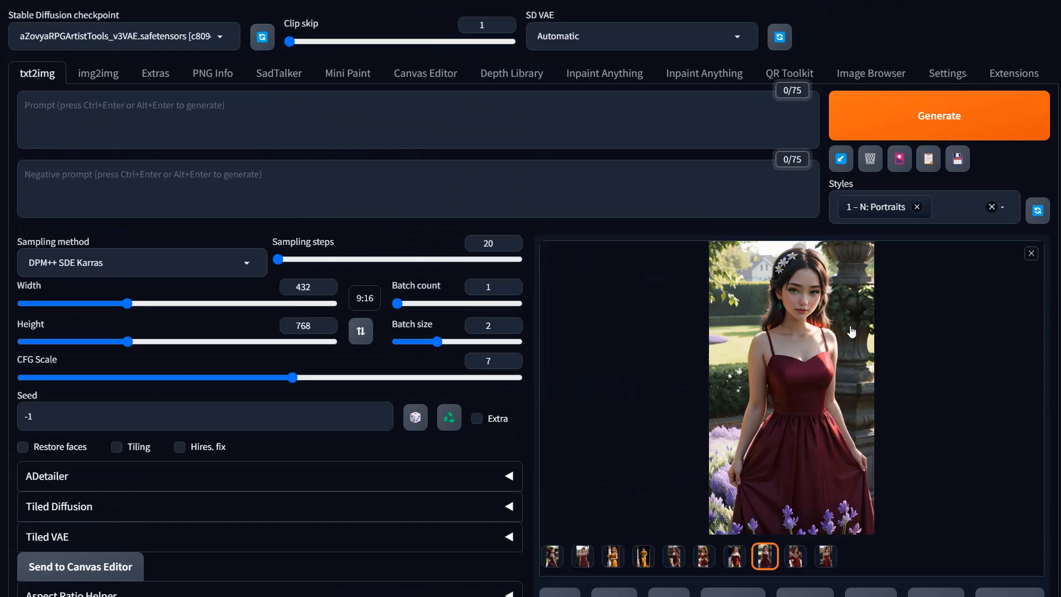
Step: Swap the image dimensions to 768 wide by 432 high and generate the forest images
scroll(154, 488, "down", 3)
left_click(361, 165)
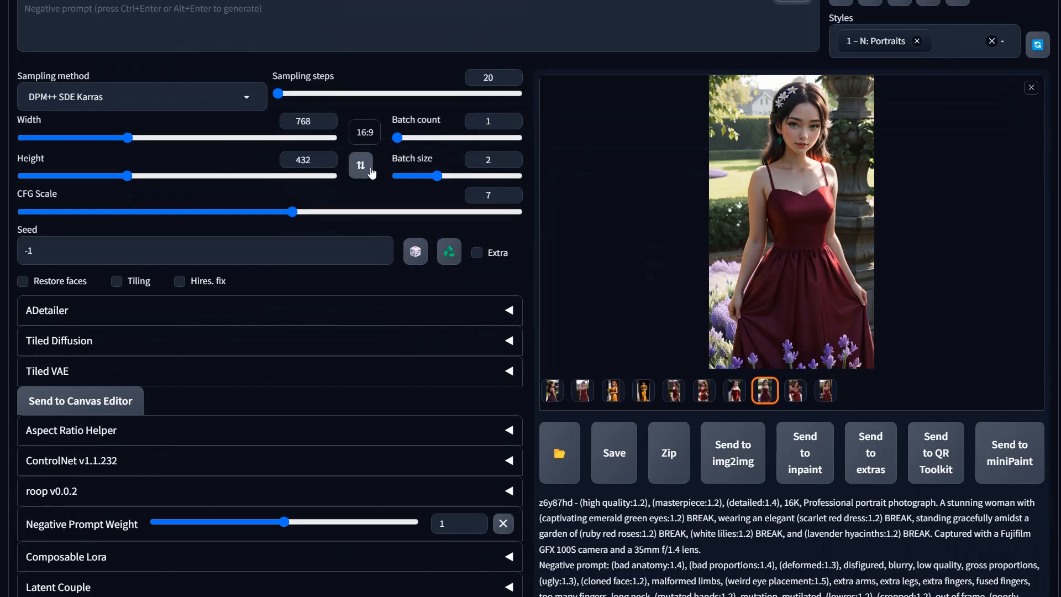
scroll(862, 106, "up", 3)
left_click(920, 116)
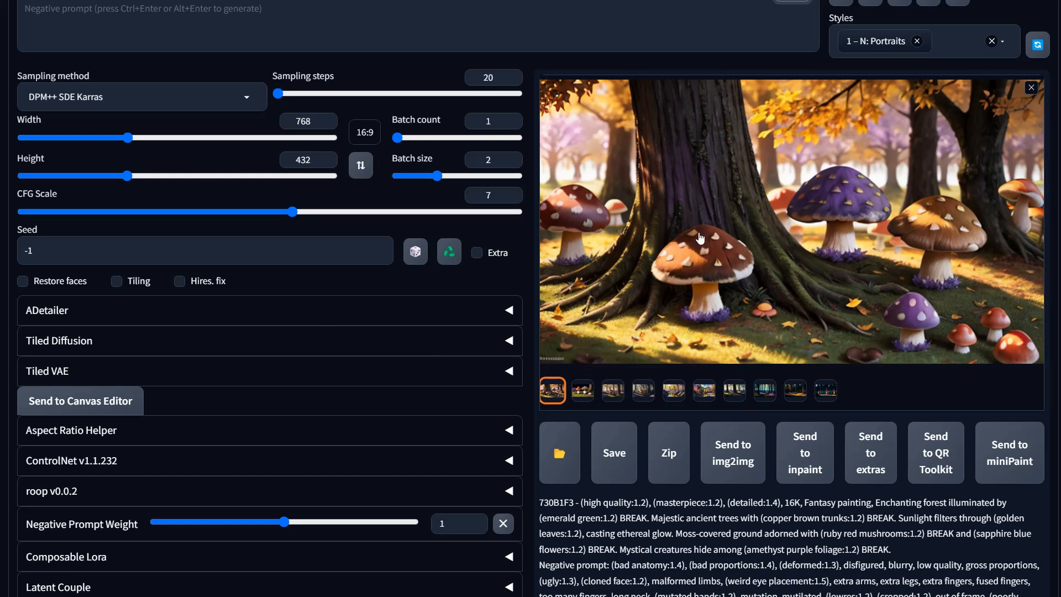
Step: View the first three forest images enlarged to check the mushroom, foliage, fox and butterfly colors
left_click(691, 320)
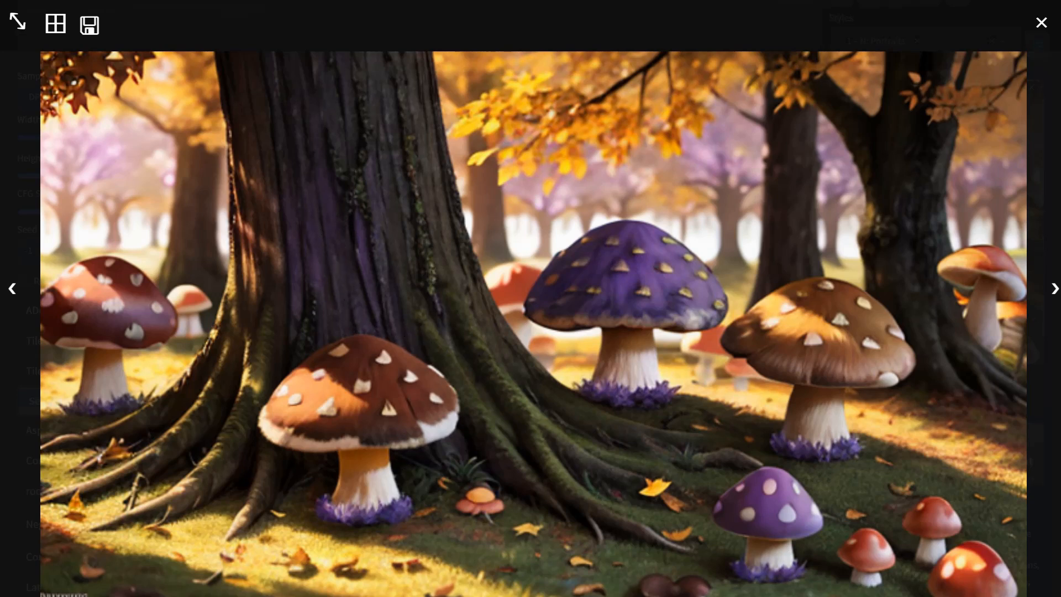
left_click(1054, 290)
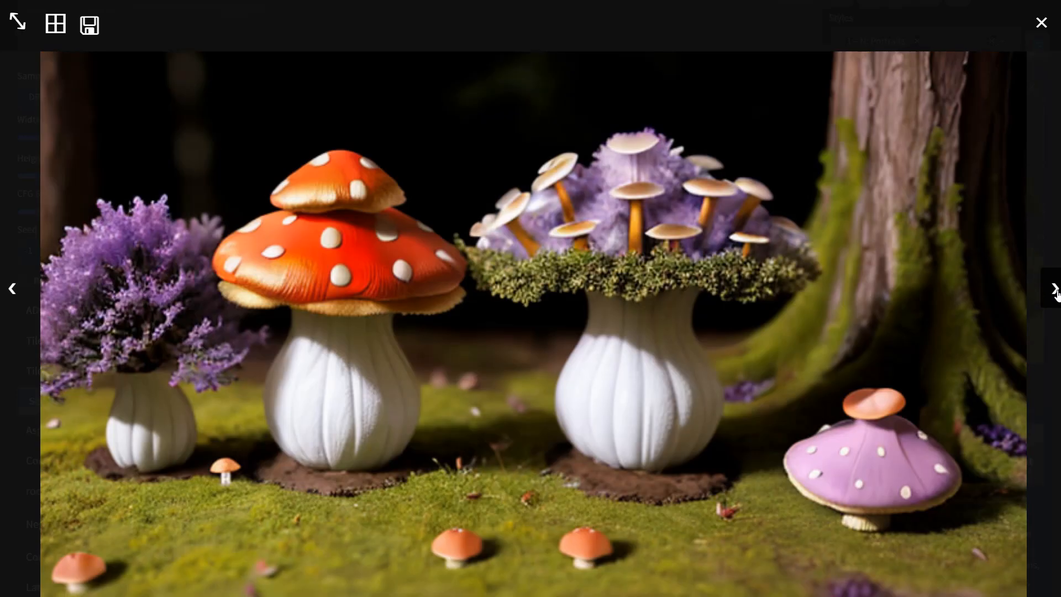
left_click(1054, 290)
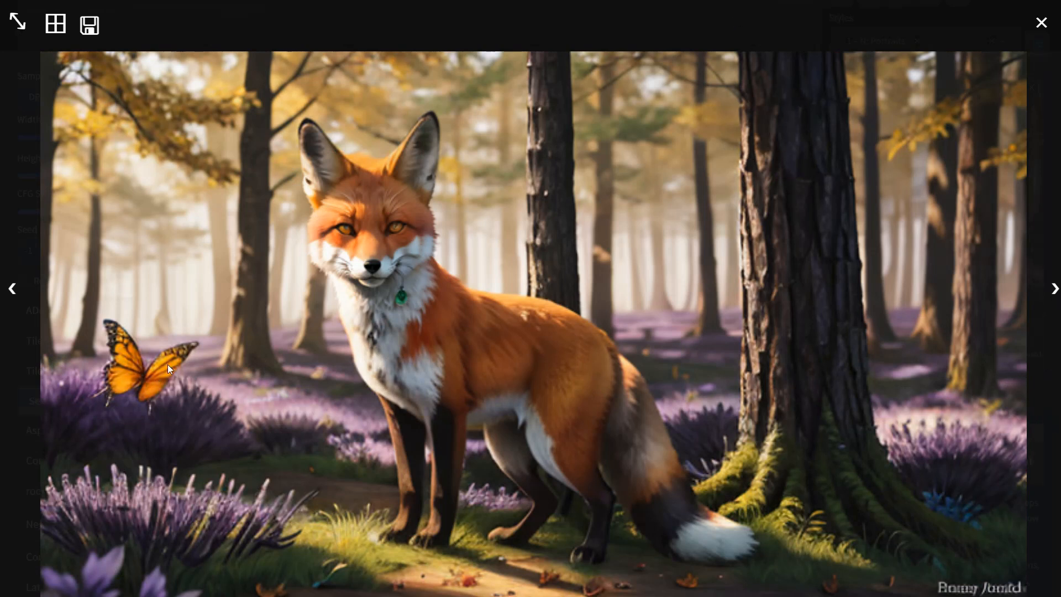
left_click(765, 425)
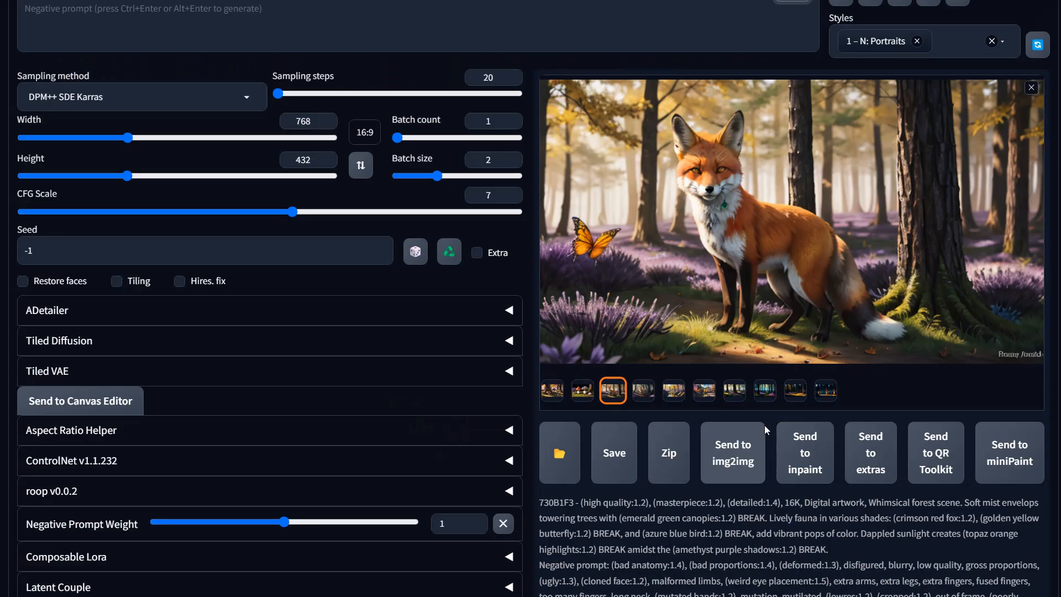
Step: Examine the second fox image and both watercolor forest images, comparing their colors with the corresponding prompts
scroll(764, 426, "down", 2)
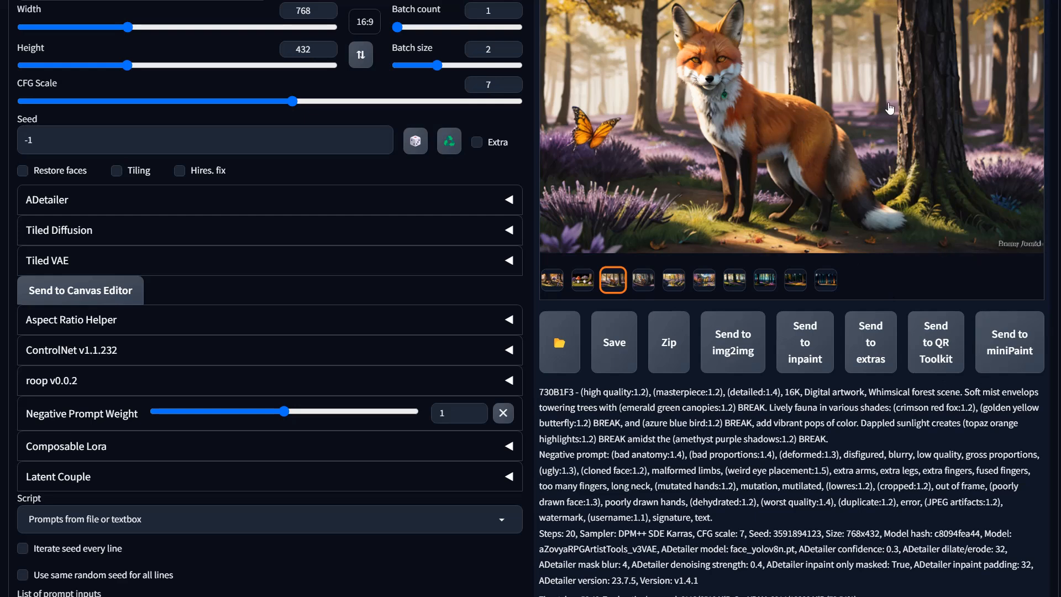
left_click(648, 280)
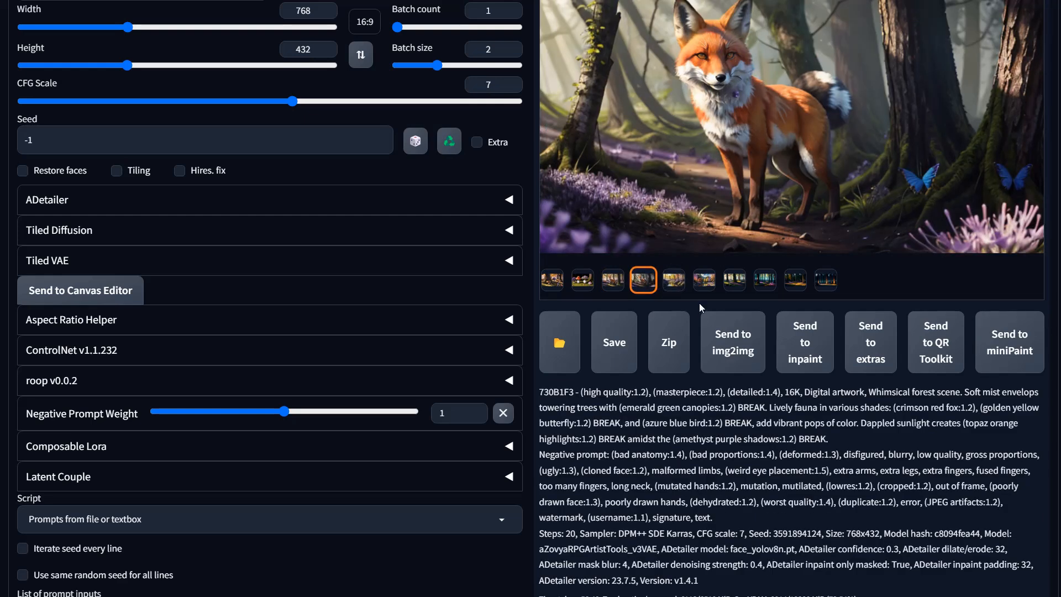
scroll(701, 310, "up", 2)
left_click(677, 392)
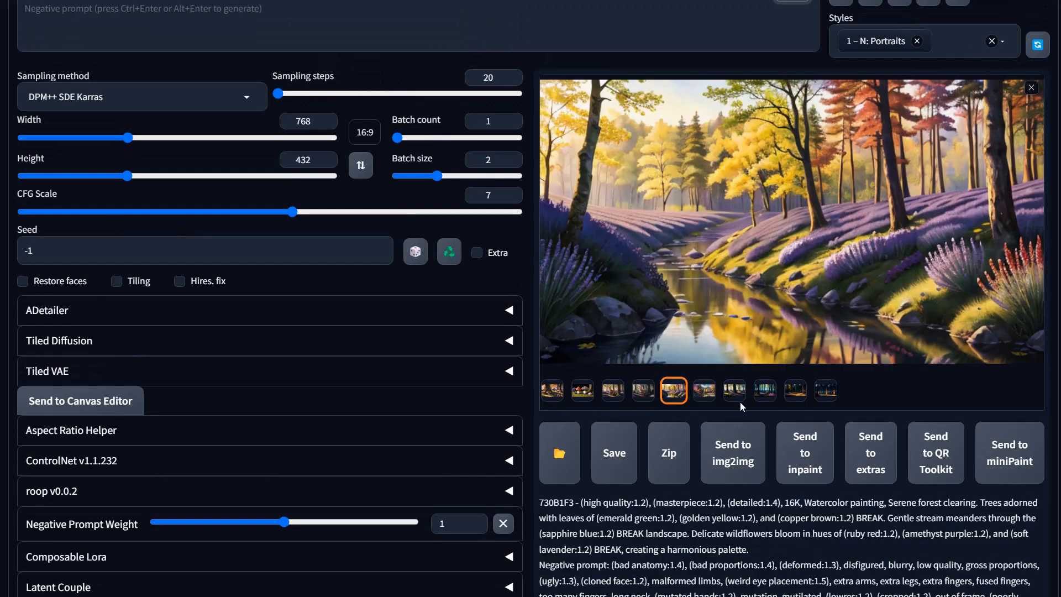
left_click(705, 391)
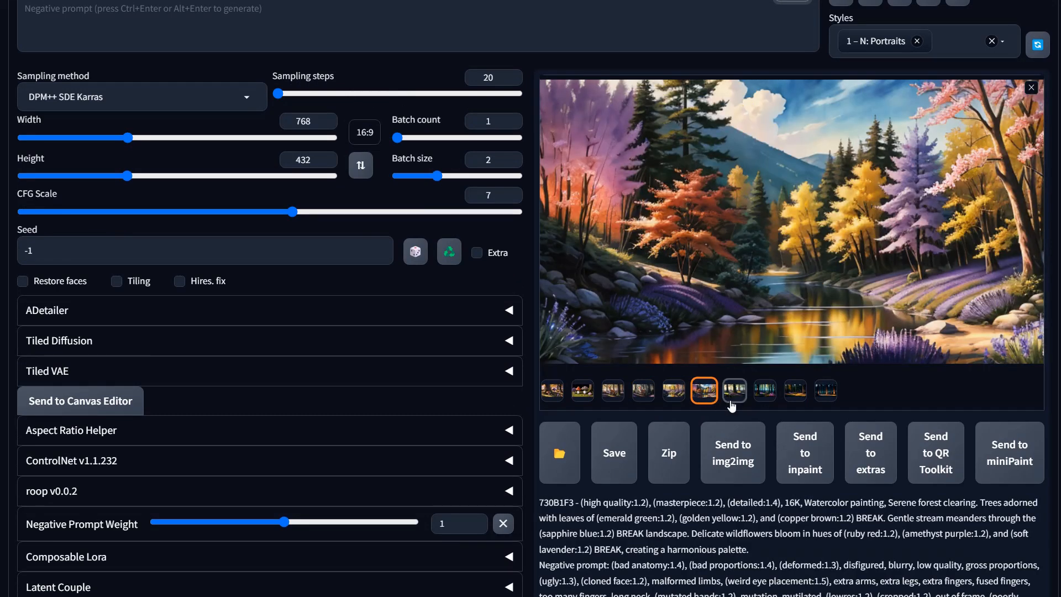
left_click(674, 391)
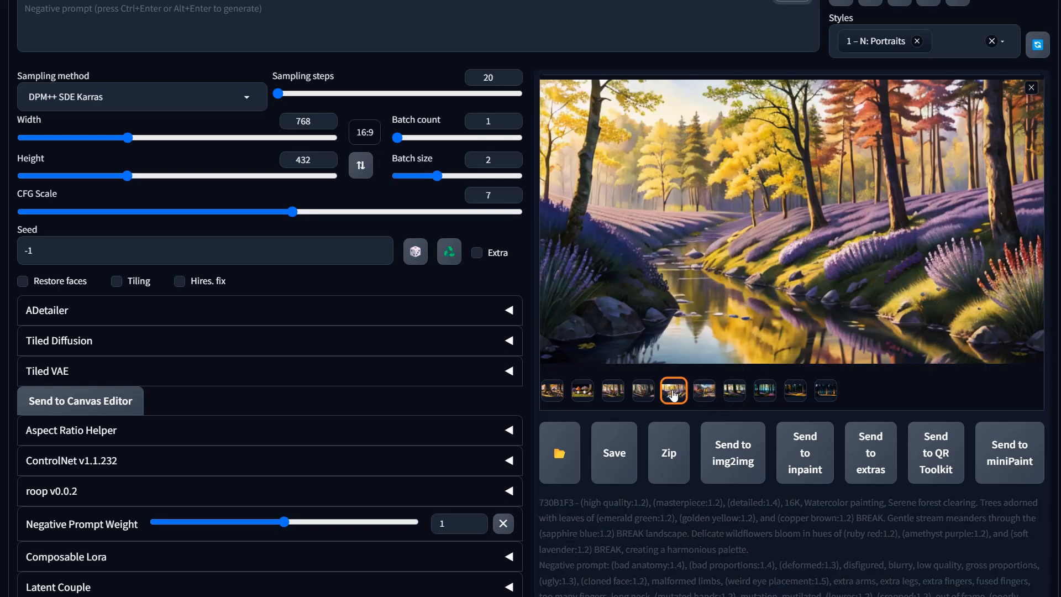
left_click(648, 392)
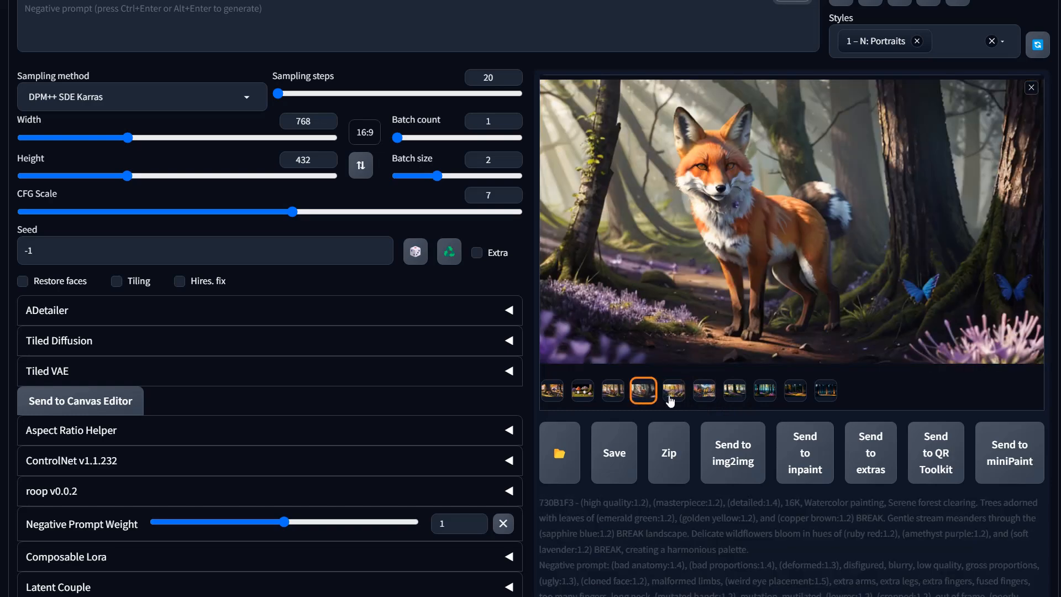
left_click(639, 396)
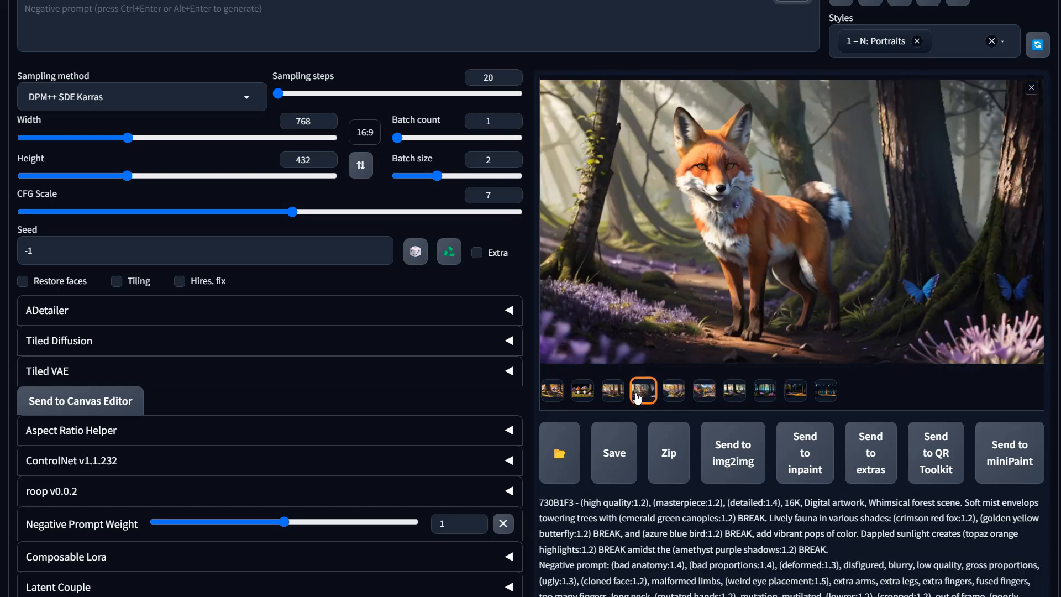
Step: Examine both acrylic-painting forest images enlarged, comparing their tree, mushroom and flower colors with the prompt
left_click(738, 392)
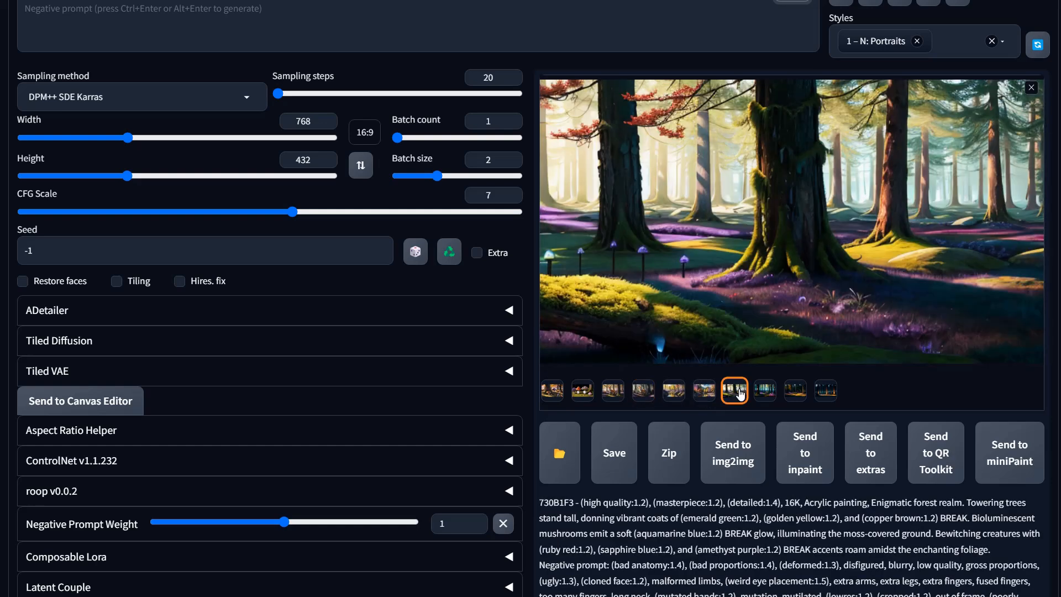
left_click(775, 278)
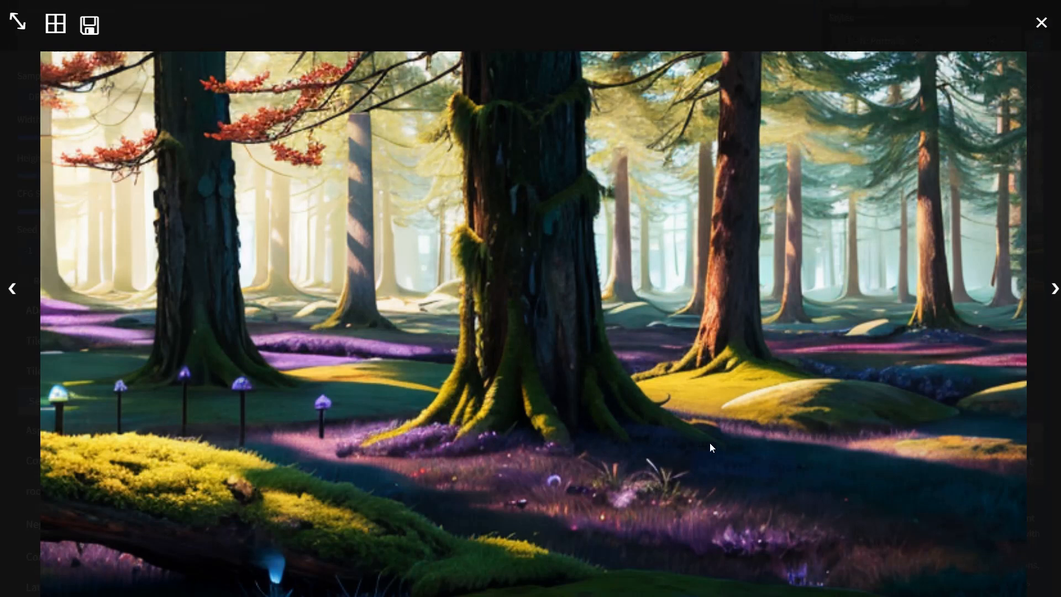
left_click(865, 447)
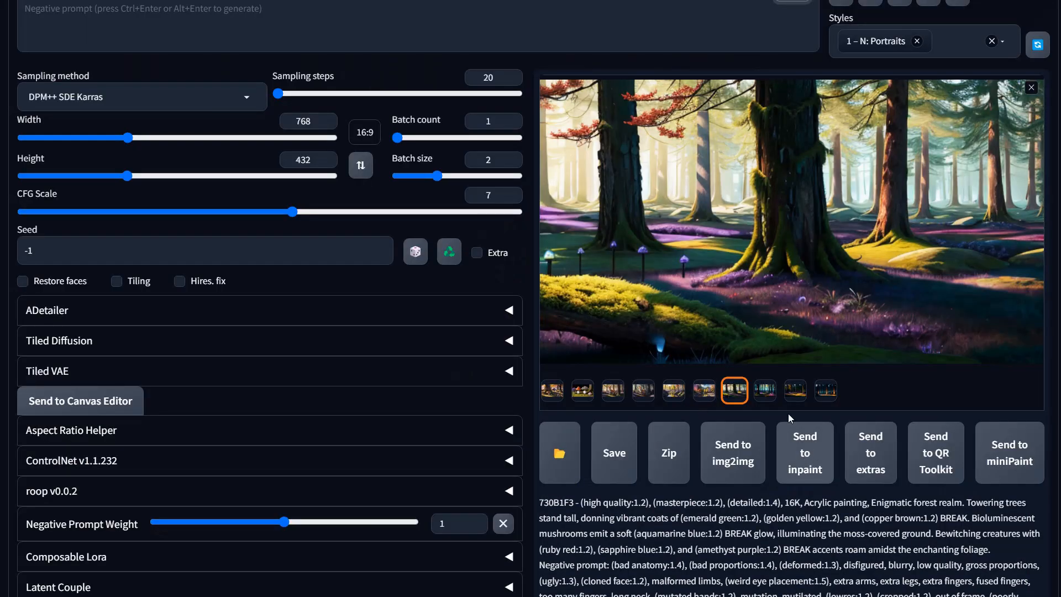
left_click(765, 390)
left_click(807, 351)
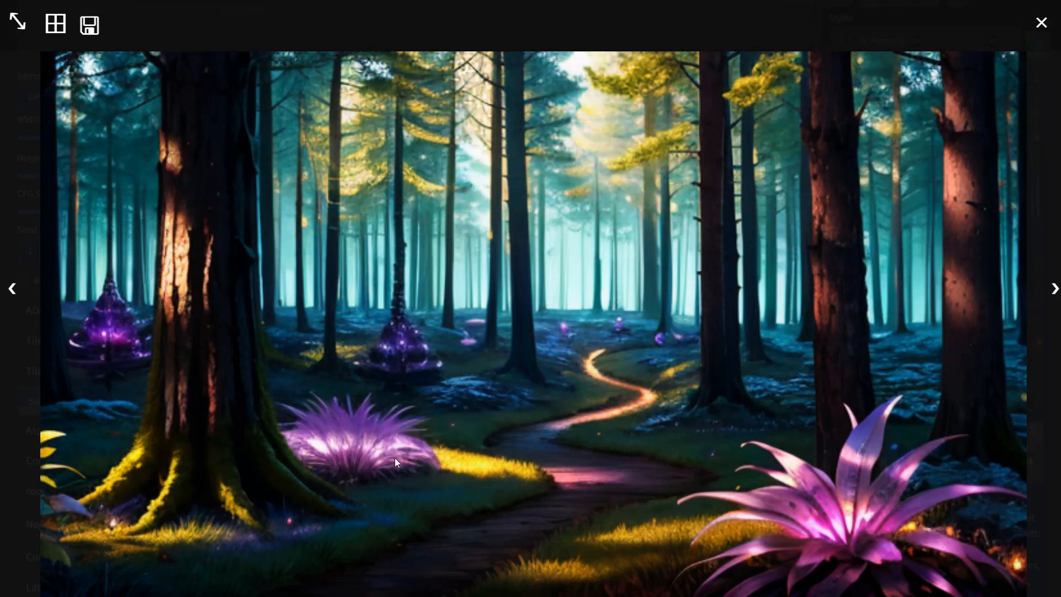
left_click(654, 420)
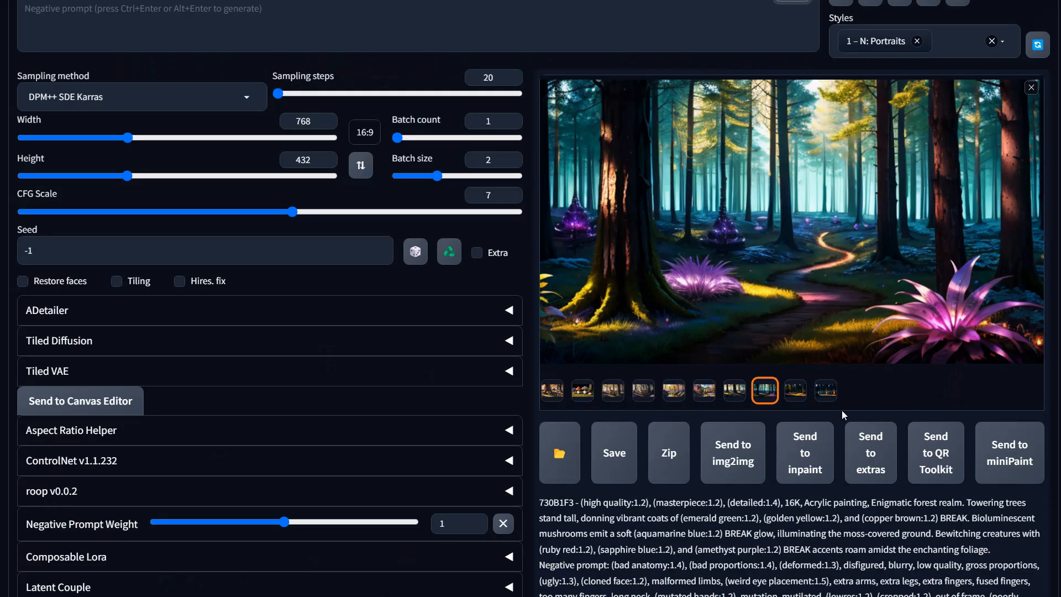
Step: View the first oil-painting forest image enlarged and compare its leaf, trunk and flower colors with its prompt
left_click(796, 391)
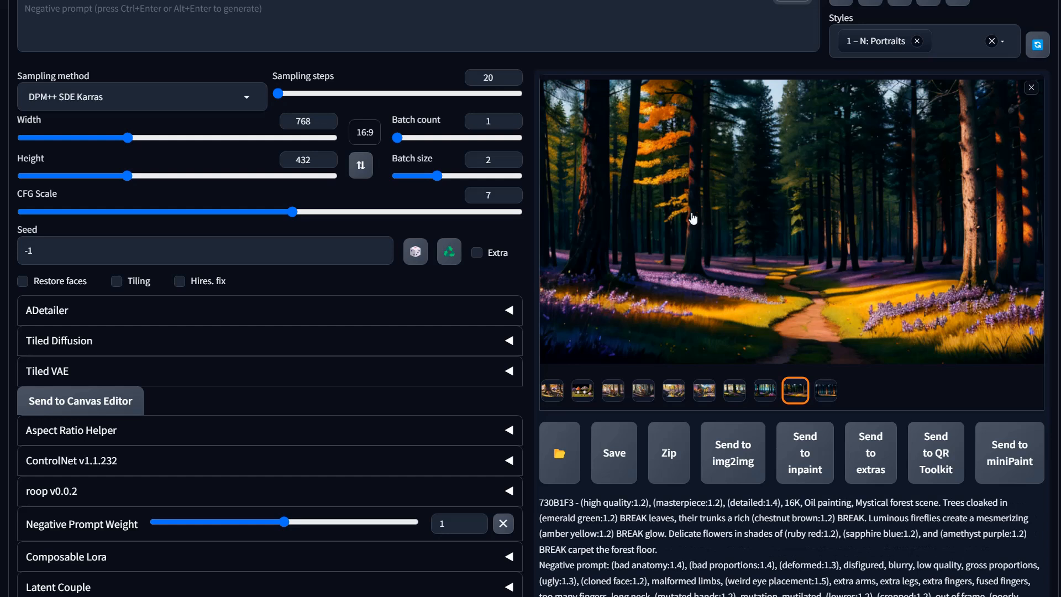
left_click(701, 241)
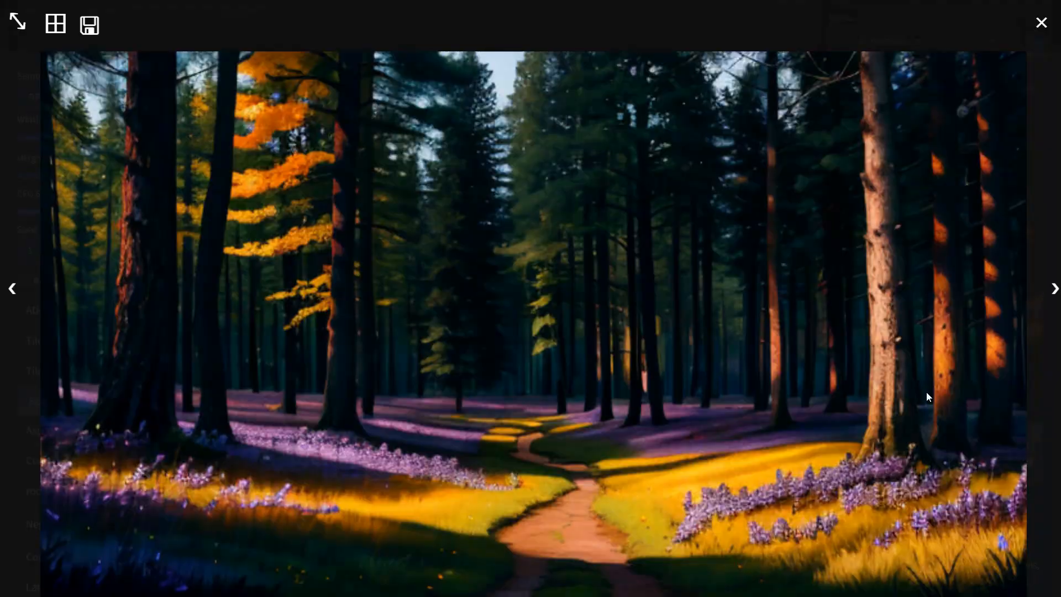
left_click(681, 434)
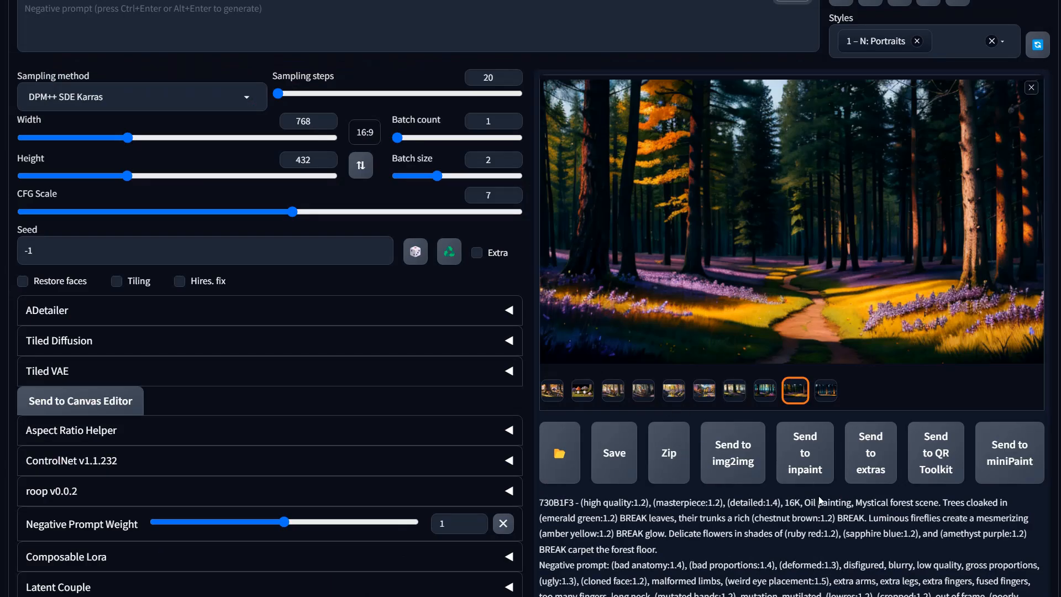
scroll(537, 461, "down", 7)
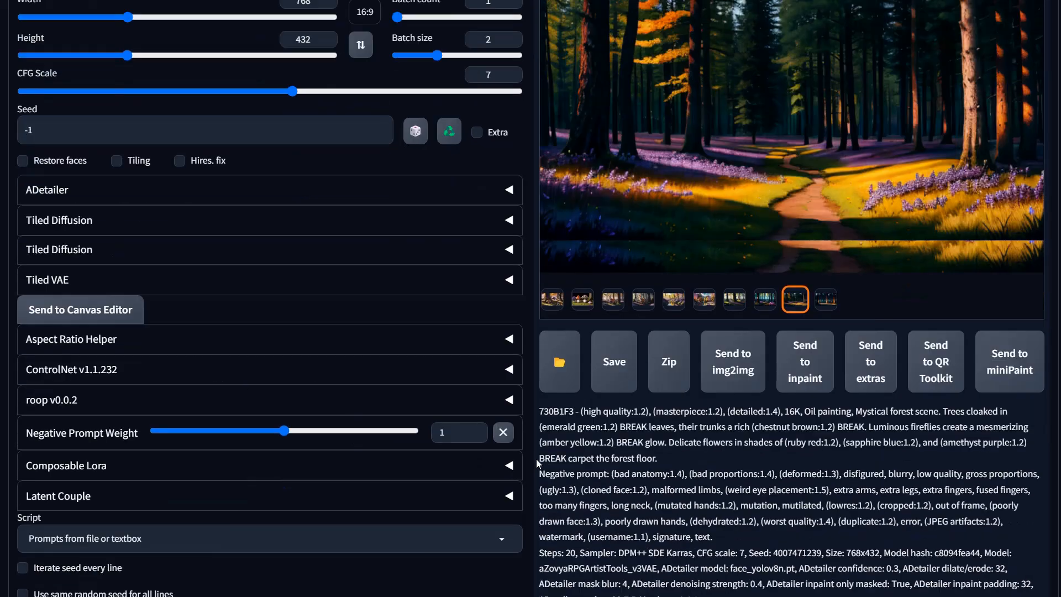
scroll(635, 425, "up", 7)
Step: Copy the "Whimsical forest scene" prompt from the script's prompt list into the main prompt and turn off the prompts-from-file script
scroll(634, 420, "down", 7)
scroll(95, 491, "down", 5)
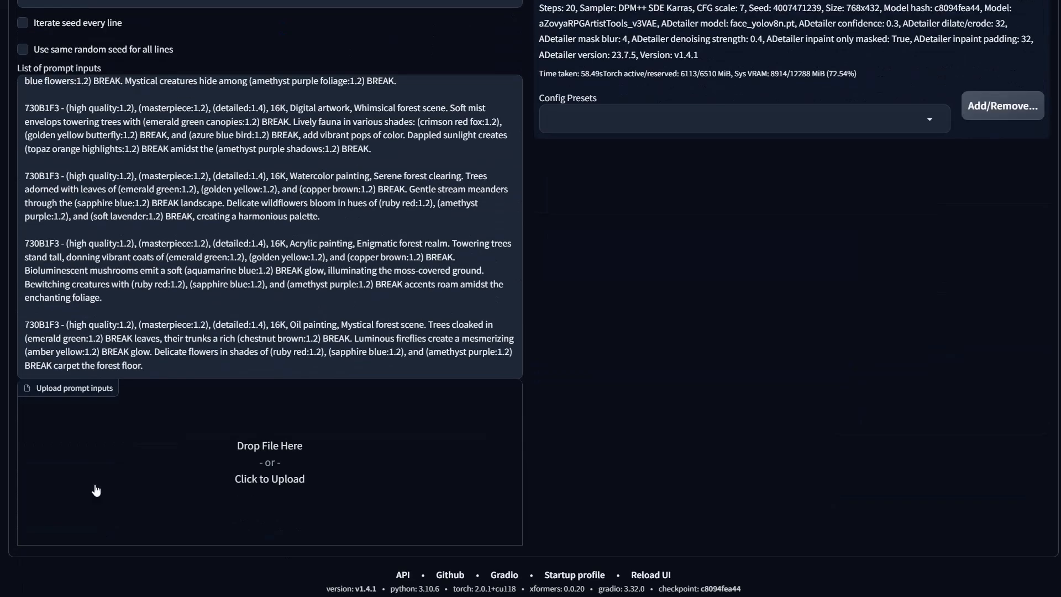
left_click_drag(143, 366, 24, 324)
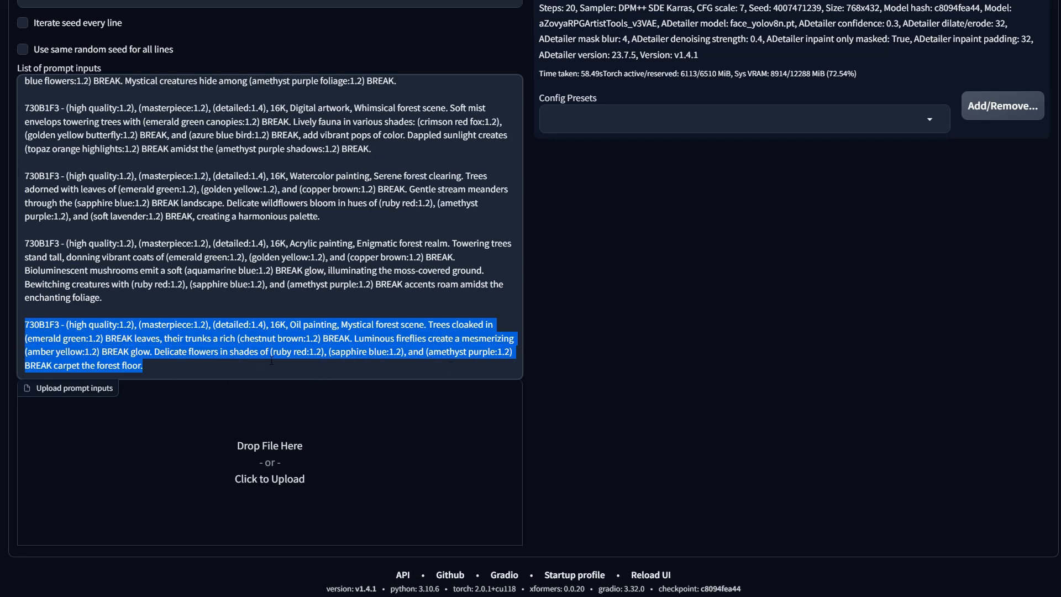
scroll(453, 259, "up", 1)
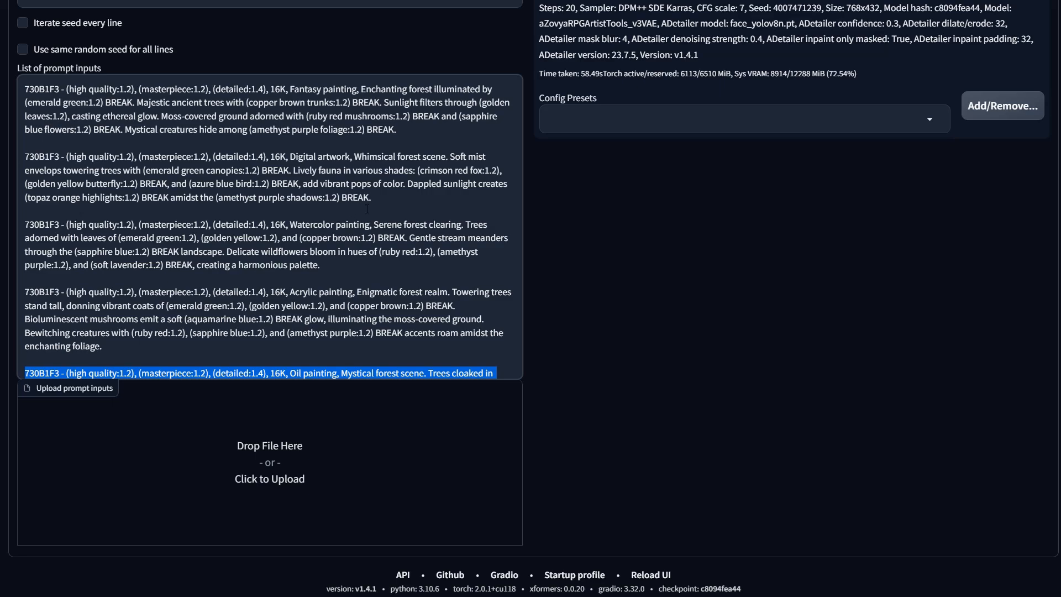
left_click_drag(375, 201, 24, 156)
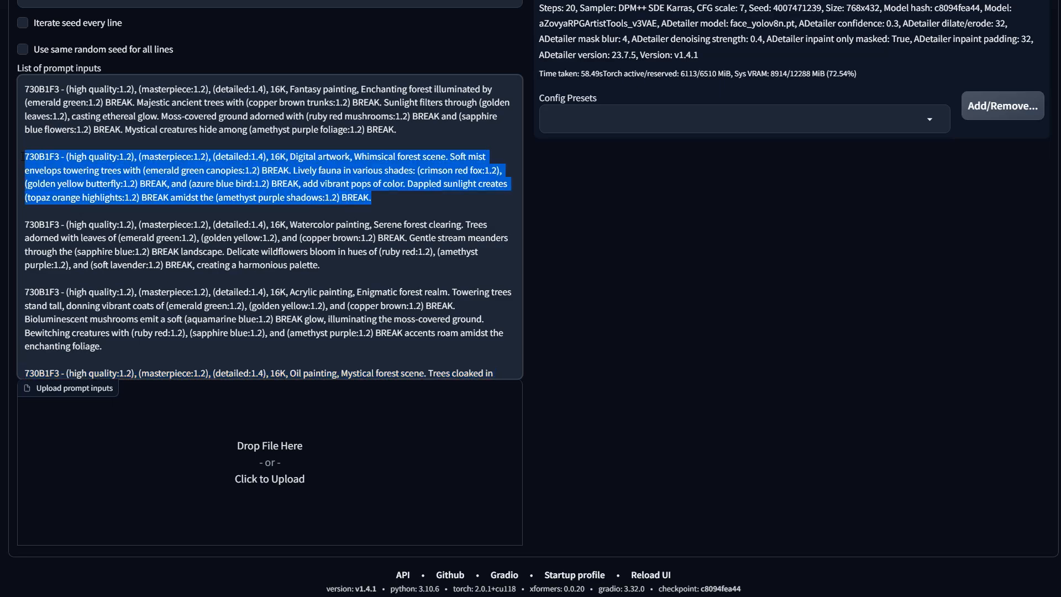
scroll(187, 208, "up", 15)
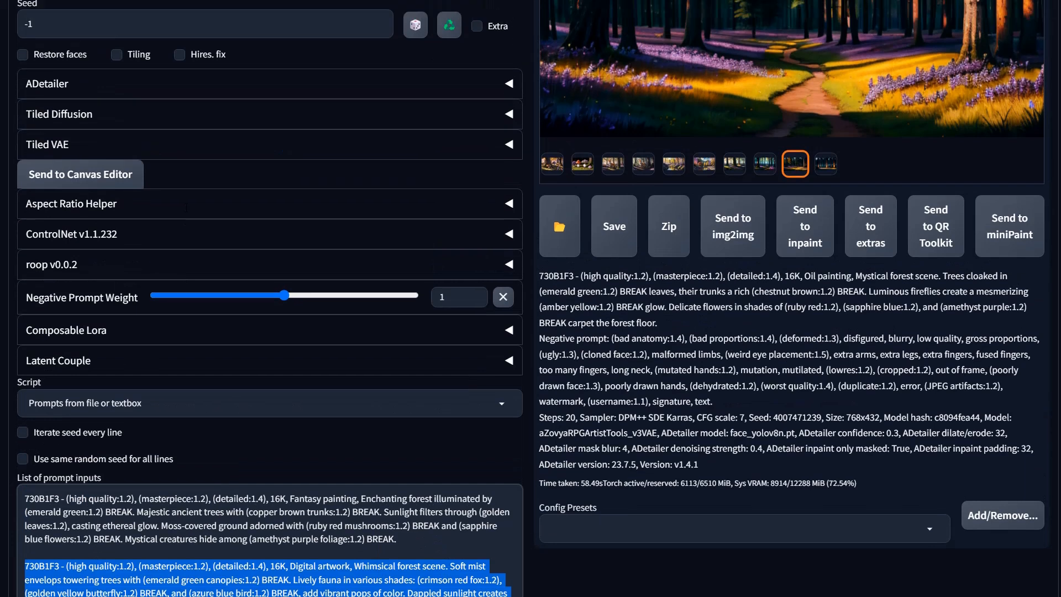
key("ctrl+v")
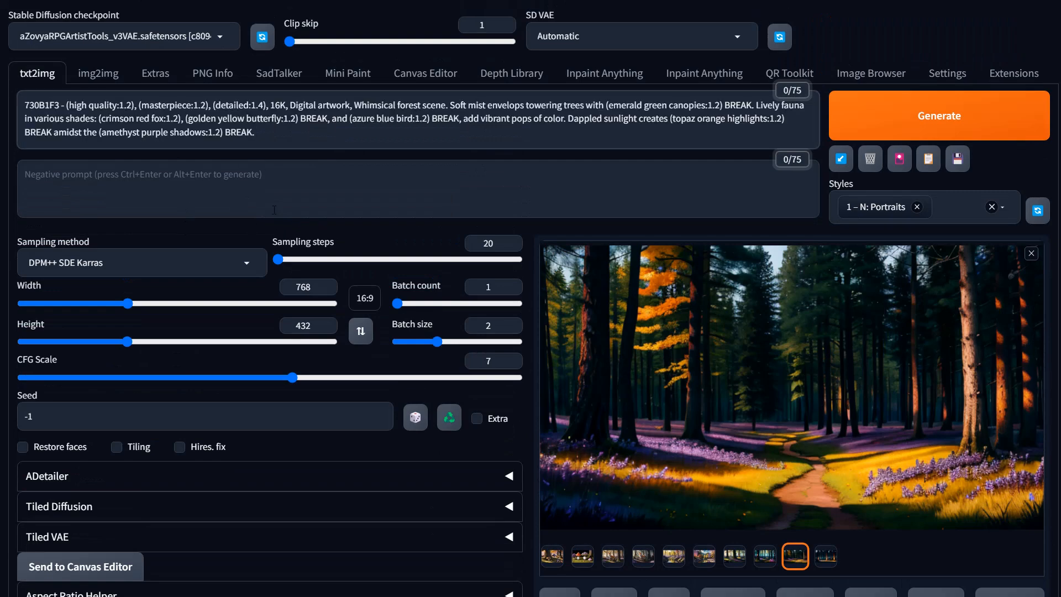
scroll(285, 317, "down", 7)
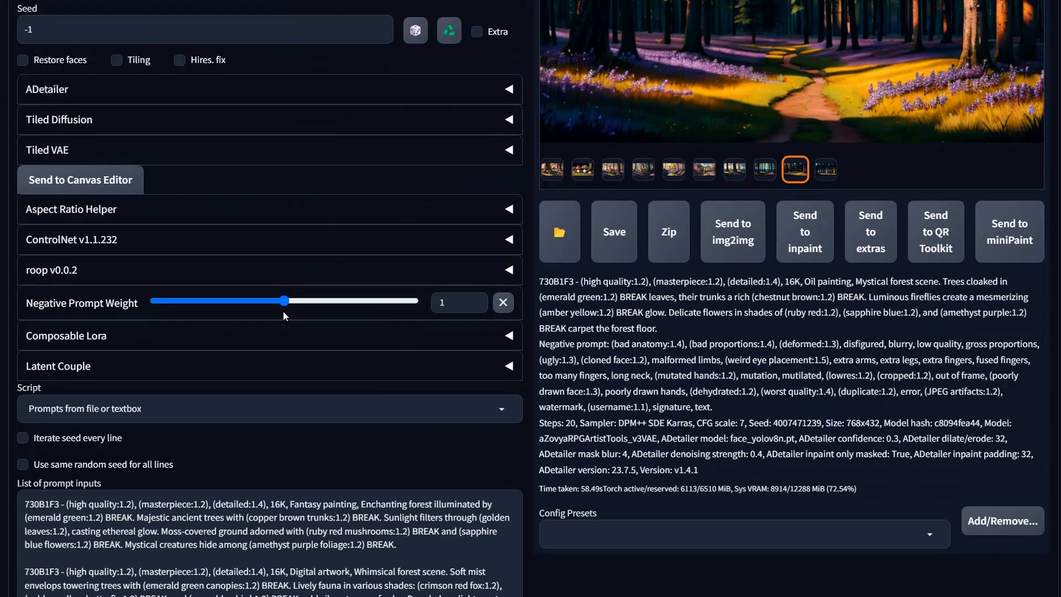
left_click(47, 412)
scroll(357, 299, "up", 7)
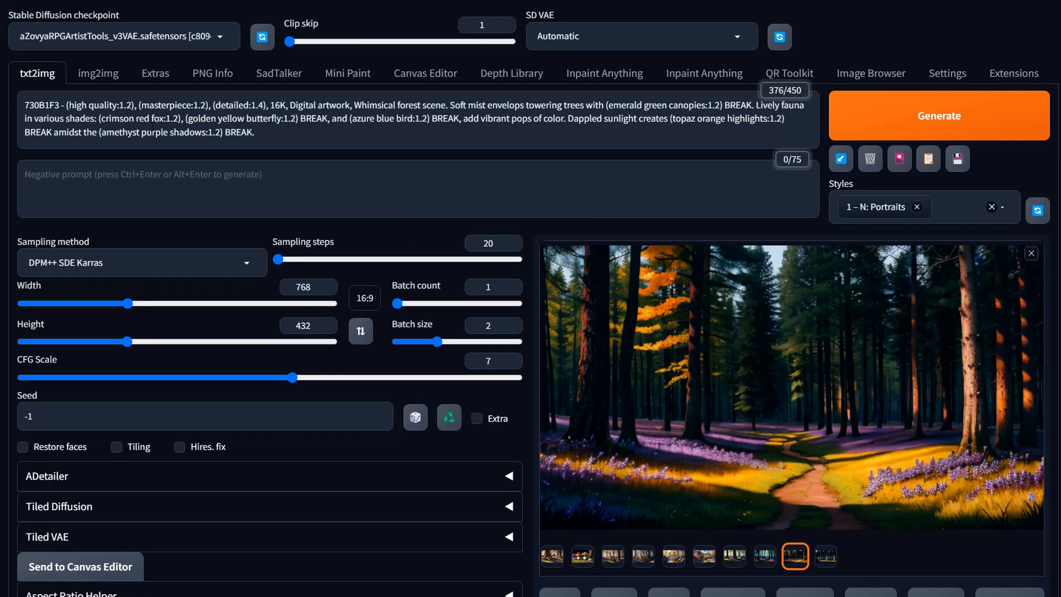
Step: Replace "crimson red" with "blood red" in the prompt's fox description and generate the images
double_click(145, 119)
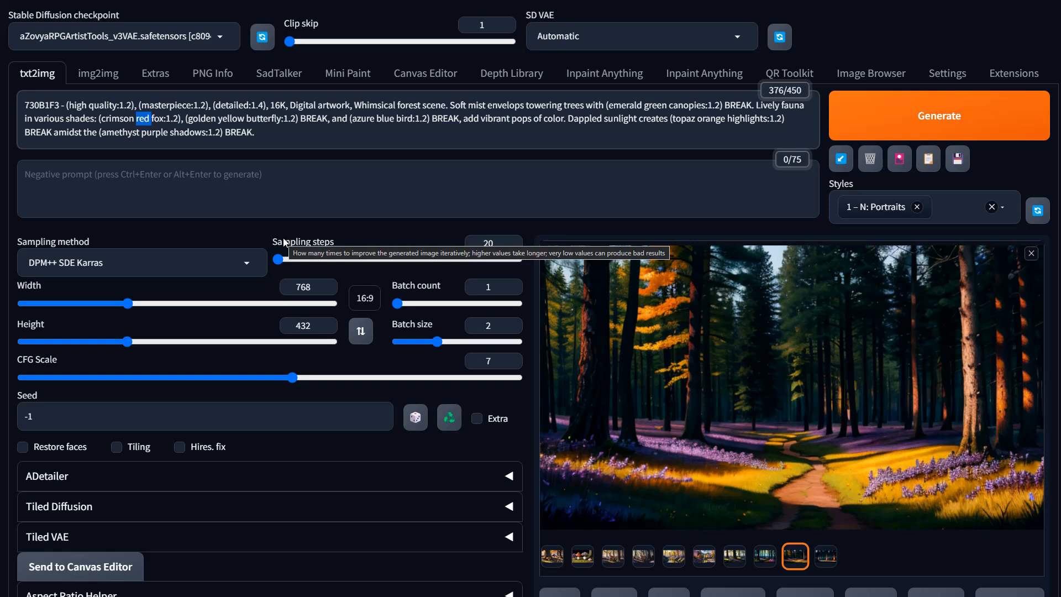
key("BackSpace")
key("BackSpace")
key("BackSpace")
key("BackSpace")
key("BackSpace")
key("BackSpace")
key("BackSpace")
key("BackSpace")
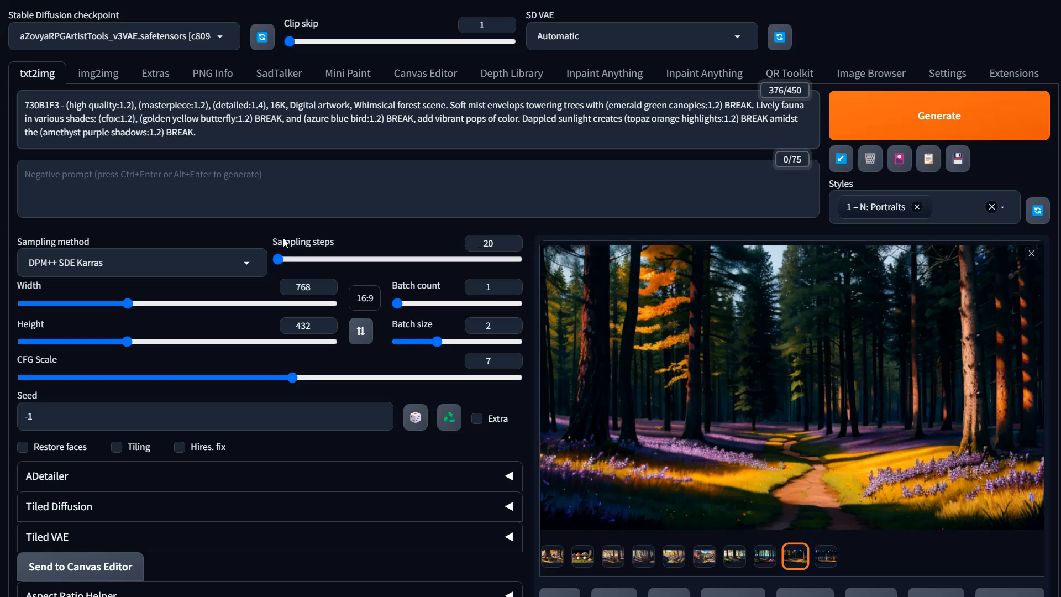
key("BackSpace")
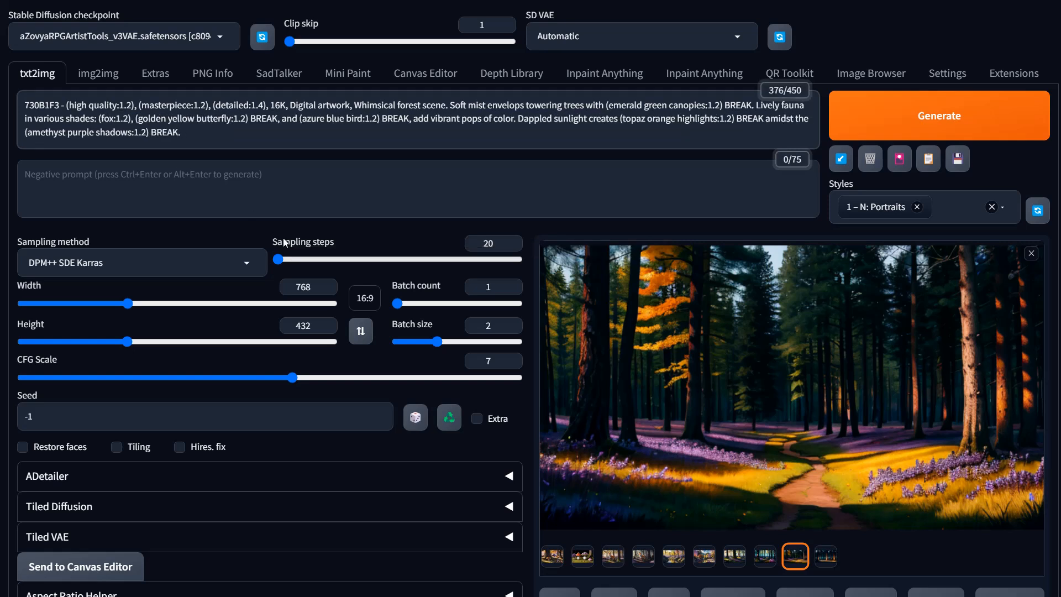
type("blood red")
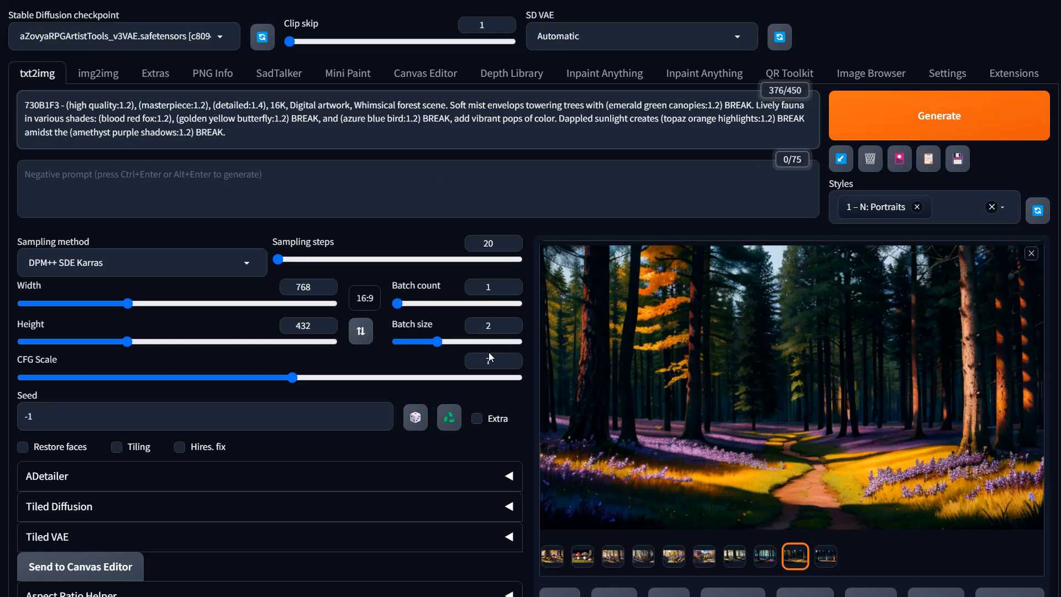
key("ctrl+Return")
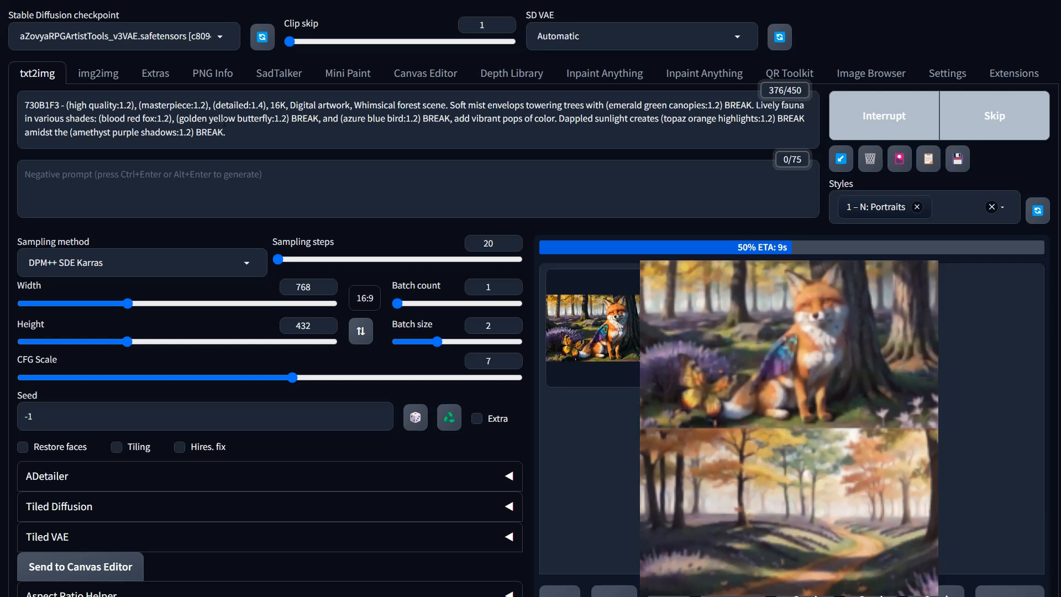
Step: Change the fox's color in the prompt to "deep purple" and generate the images
double_click(134, 118)
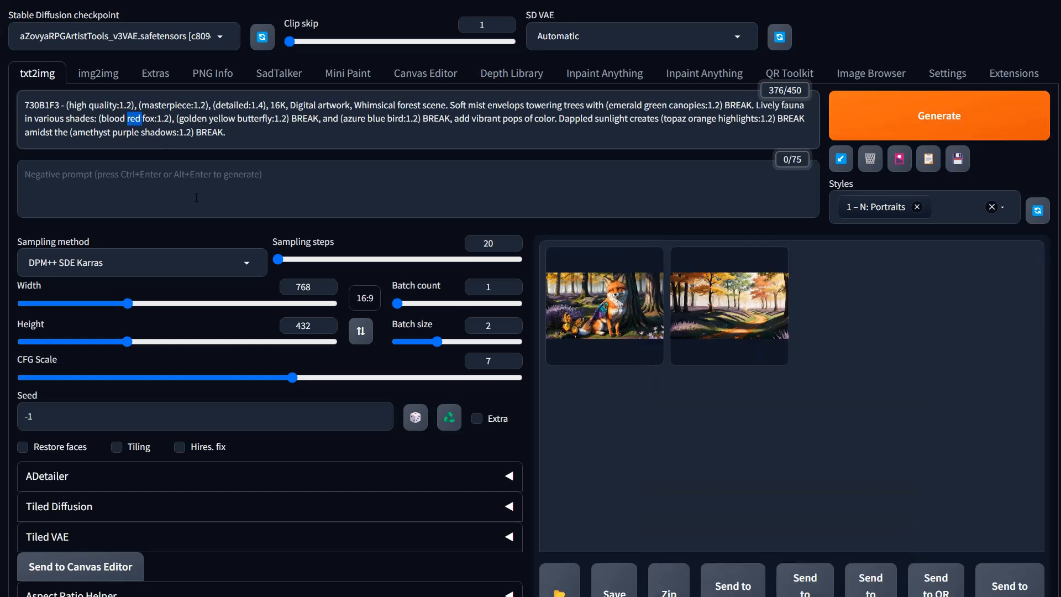
key("BackSpace")
key("BackSpace")
key("BackSpace")
key("BackSpace")
key("BackSpace")
key("BackSpace")
key("BackSpace")
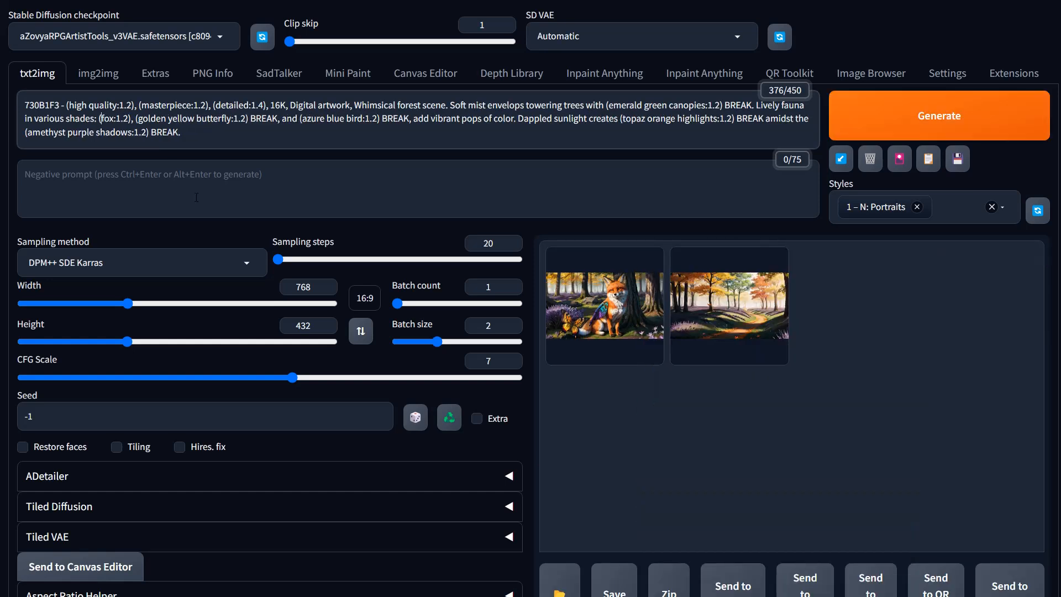
type("deep purpl")
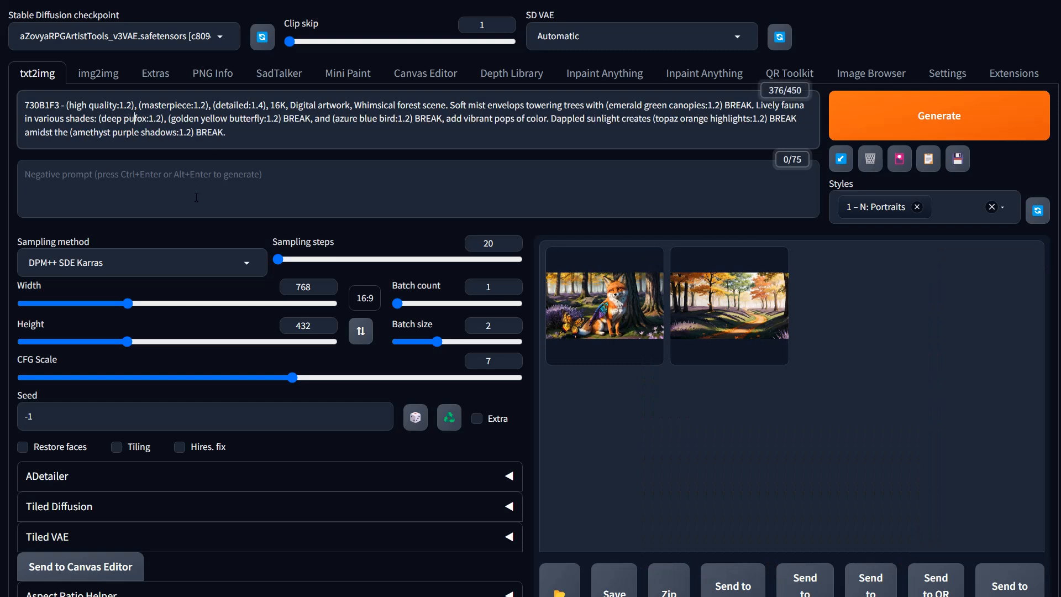
type("e")
left_click(879, 113)
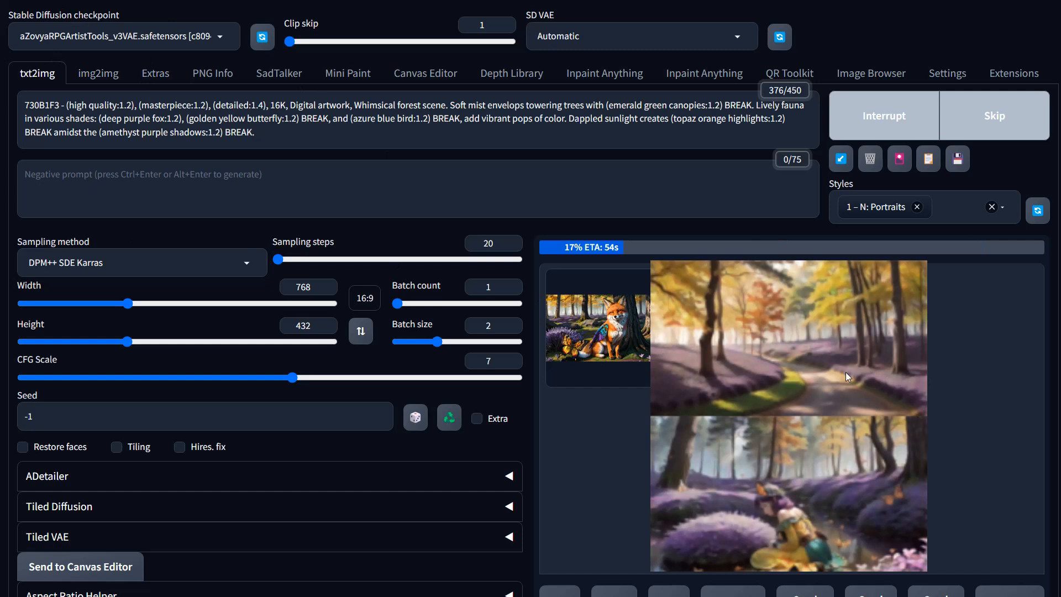
Step: Raise the CFG Scale to 9 and generate the purple fox images again
left_click(339, 378)
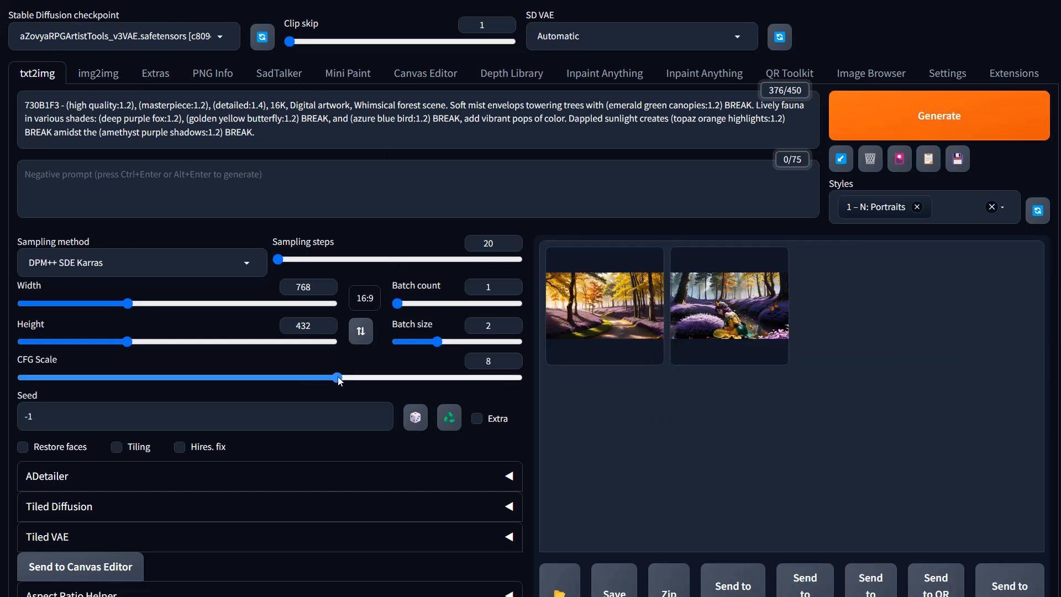
left_click_drag(347, 381, 385, 382)
left_click(933, 123)
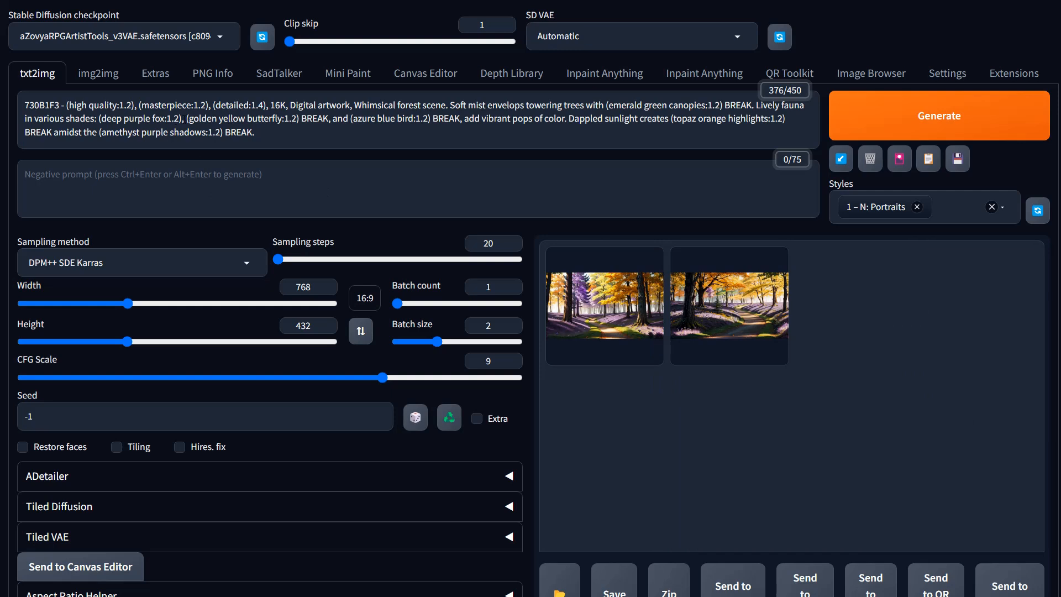
Step: Add BREAK after "(deep purple fox:1.2)" and cut the whole phrase out of the prompt's list of fauna shades
type("BREAK")
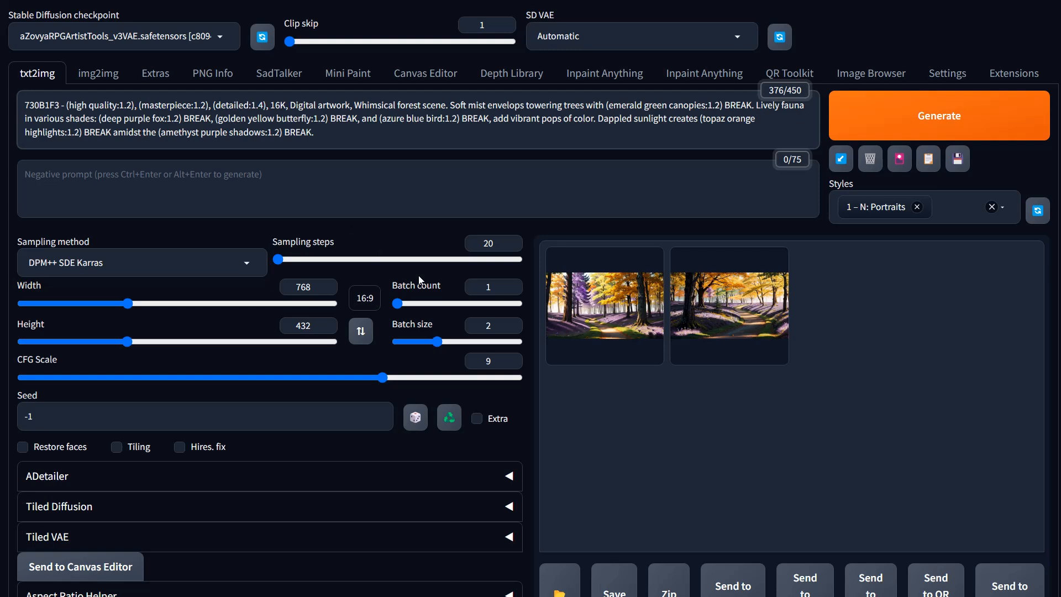
left_click_drag(212, 119, 99, 118)
key("ctrl+c")
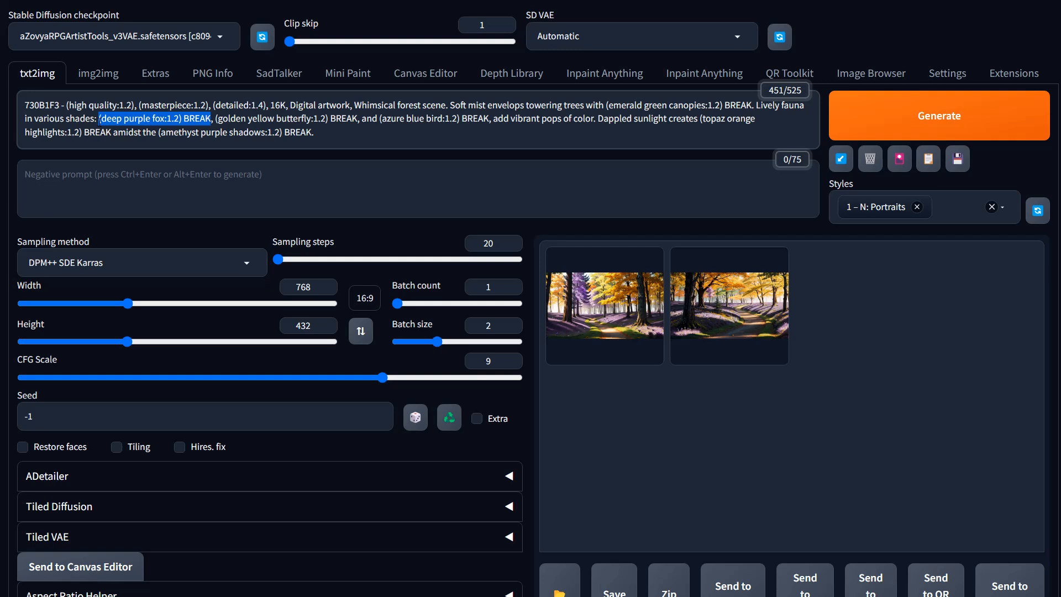
key("BackSpace")
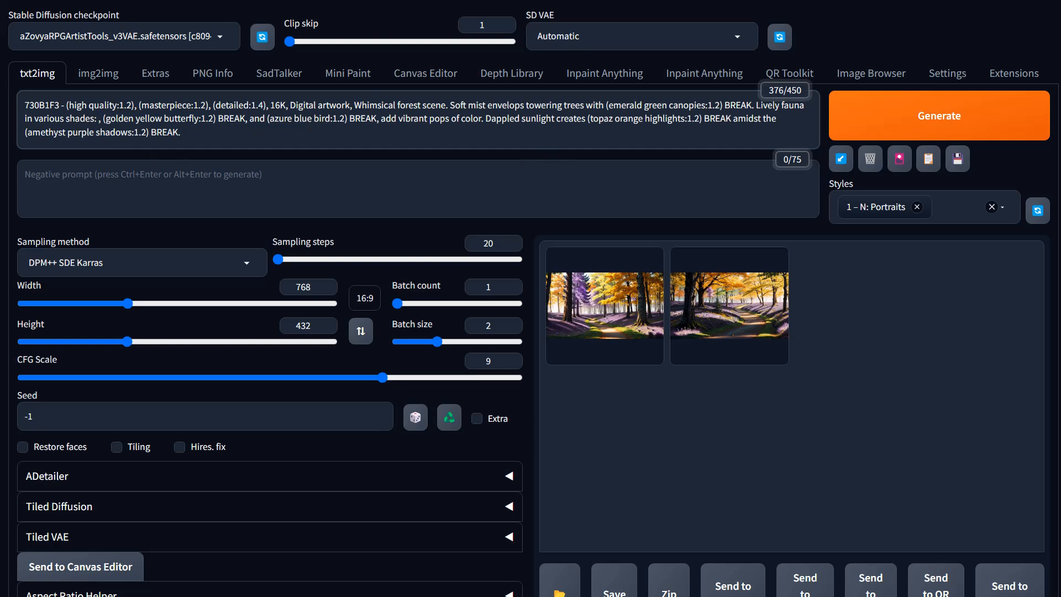
Step: Switch to ChatGPT and review the fantasy forest request and the first prompts written for it
key("ctrl+Tab")
scroll(255, 245, "up", 4)
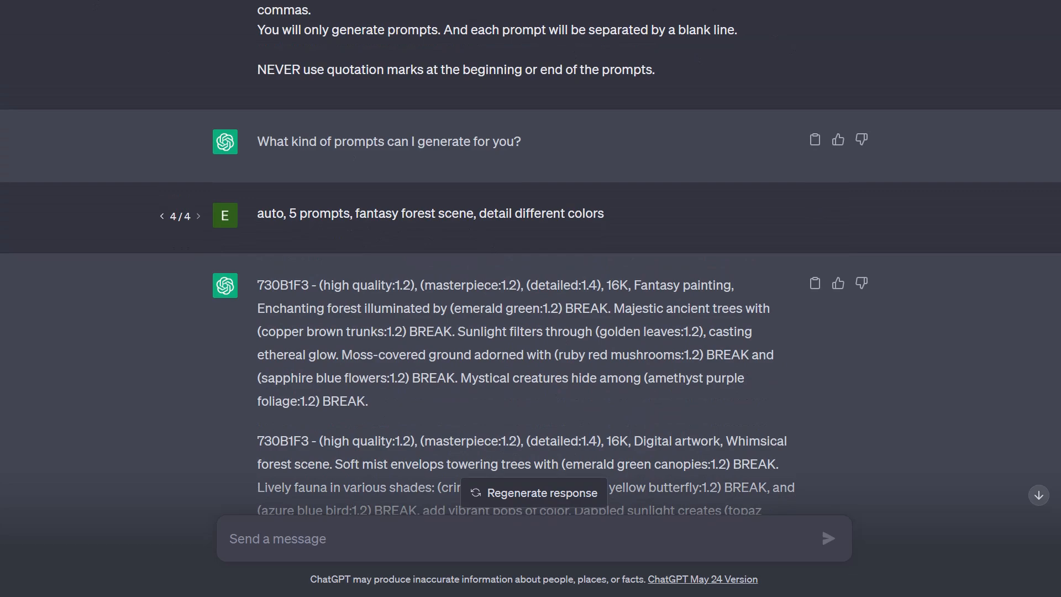
key("ctrl+Tab")
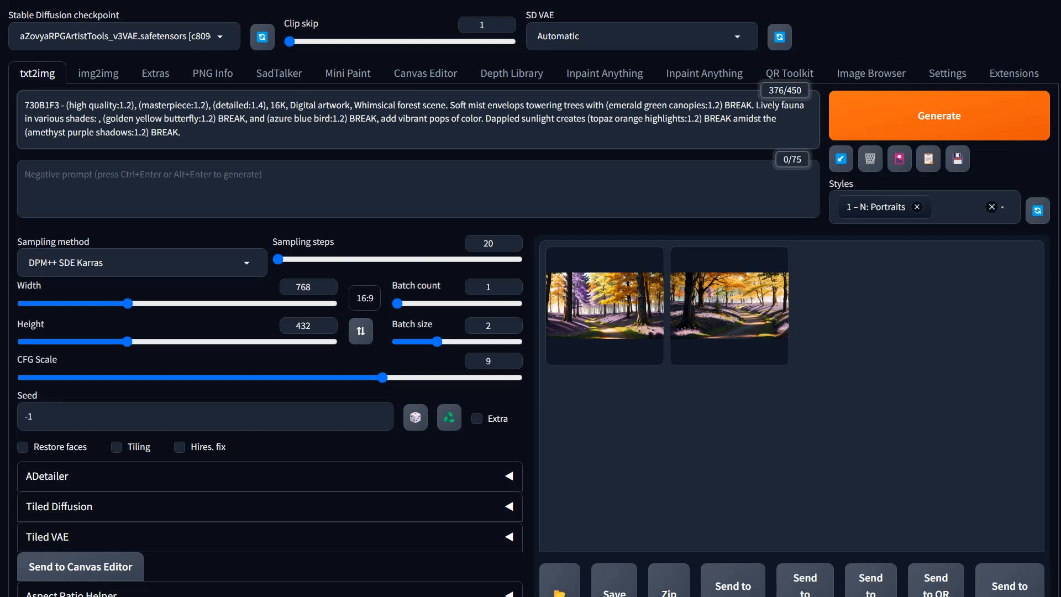
Step: Insert "(deep purple fox:1.2) BREAK" directly after "Whimsical forest scene." in the Stable Diffusion WebUI prompt and generate the images
key("ctrl+v")
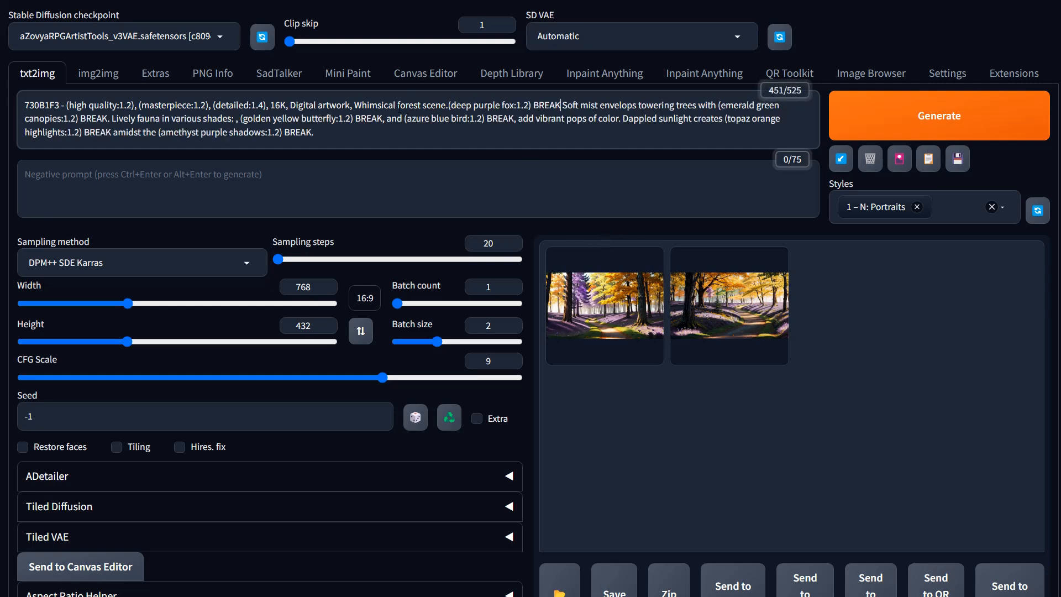
left_click(450, 105)
left_click(897, 97)
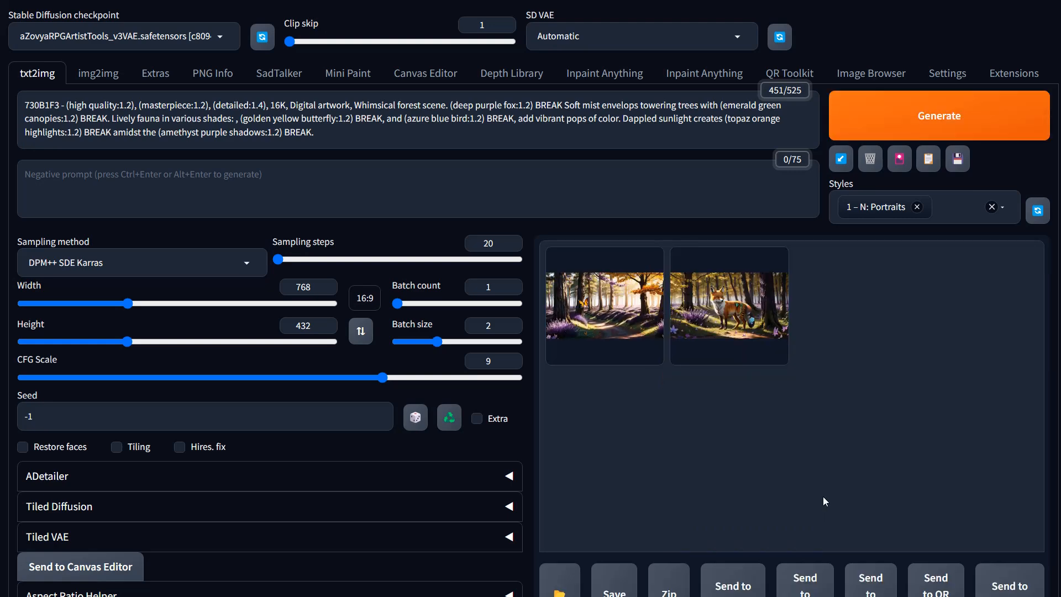
Step: Enlarge the second generated image to check the fox's color, and close the full-size view
left_click(697, 300)
left_click(697, 300)
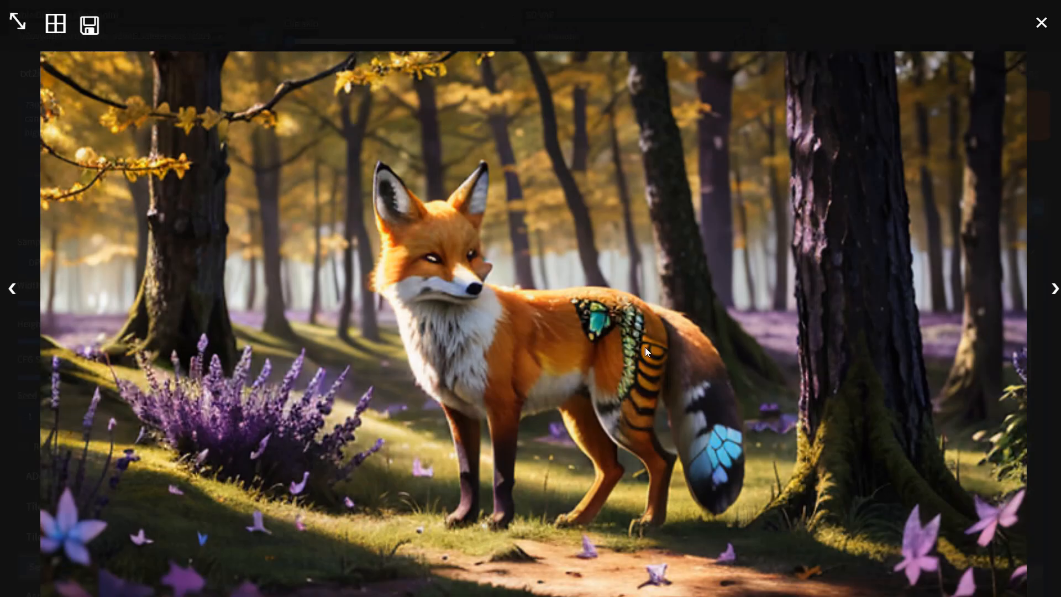
left_click(743, 460)
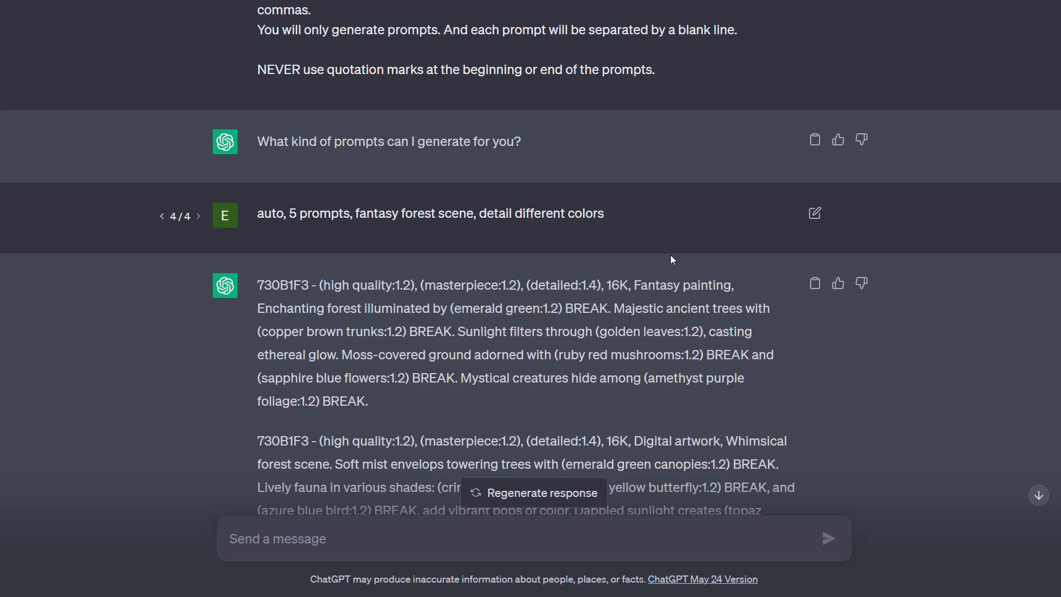
Step: Switch to ChatGPT and rewrite the forest request as "80 words, fantasy surreal illustration of a purple fox in a beautiful forest,"
mouse_move(810, 214)
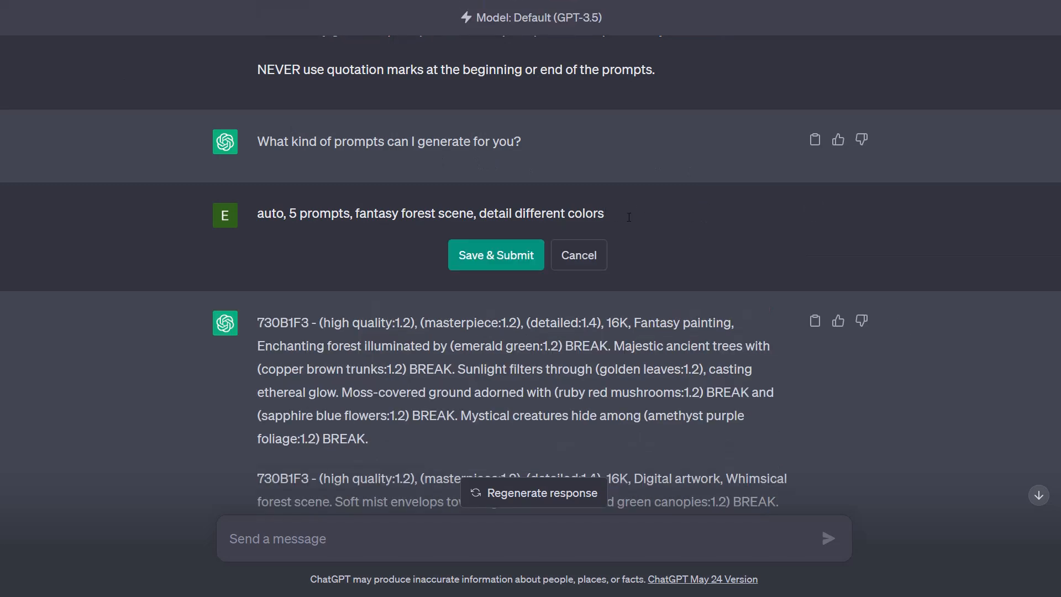
key("ctrl+a")
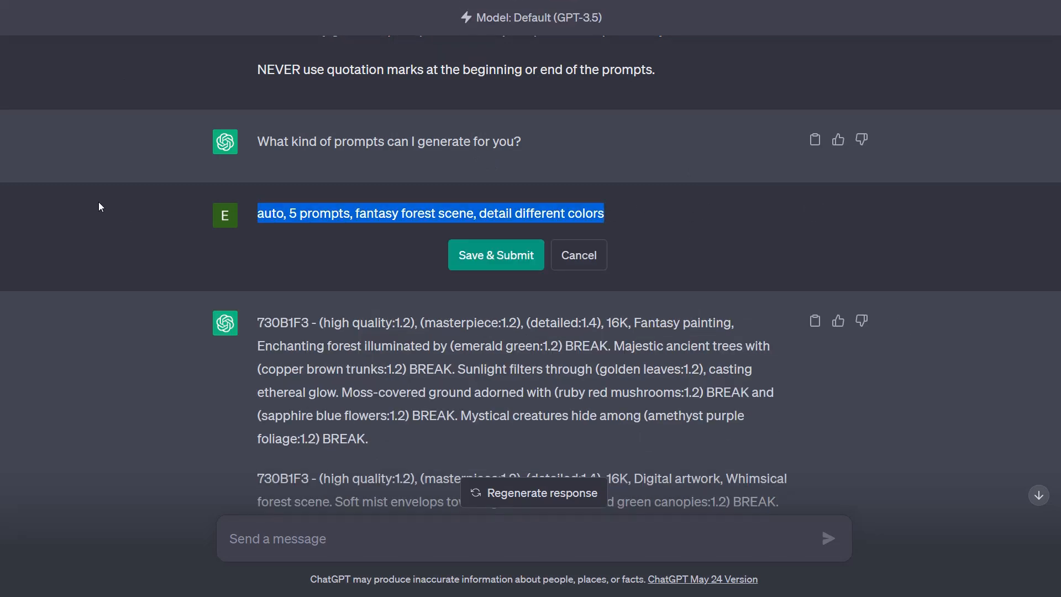
type("1 pro")
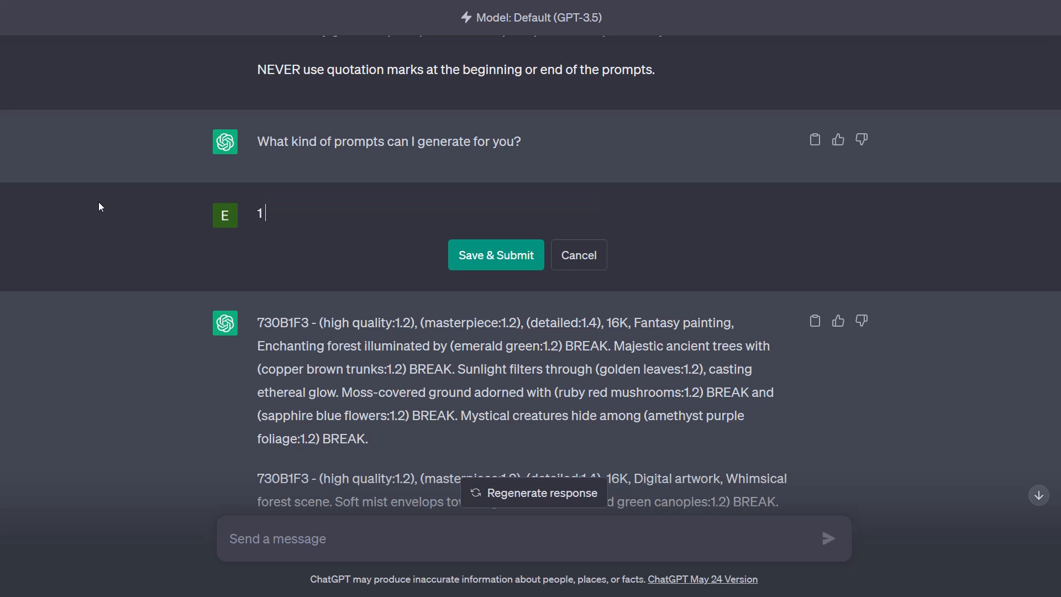
key("BackSpace")
key("BackSpace")
key("BackSpace")
key("BackSpace")
key("BackSpace")
type("80 words, fantas")
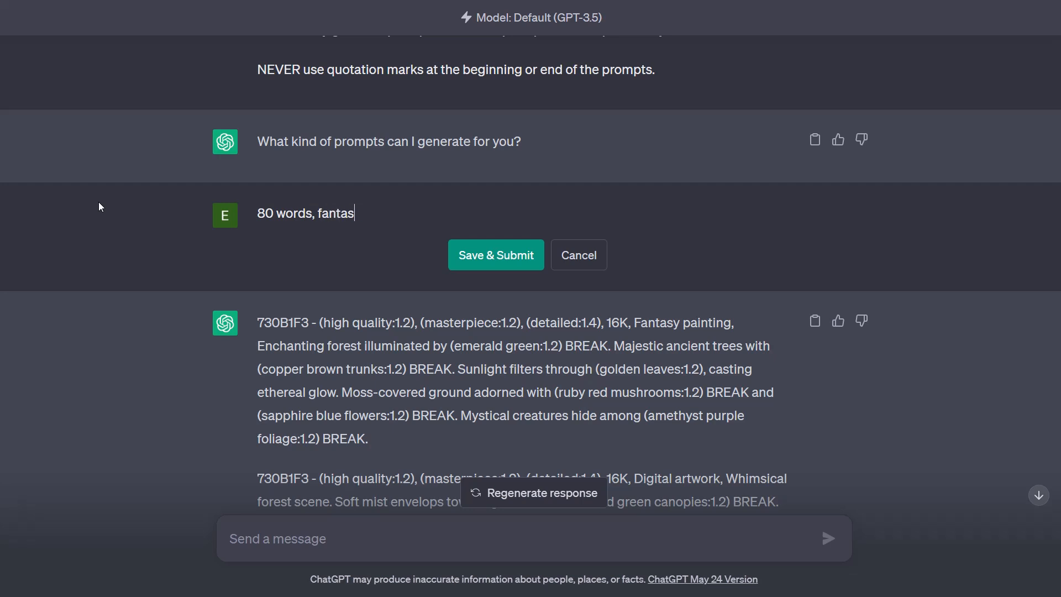
type("y surreal illustration of ")
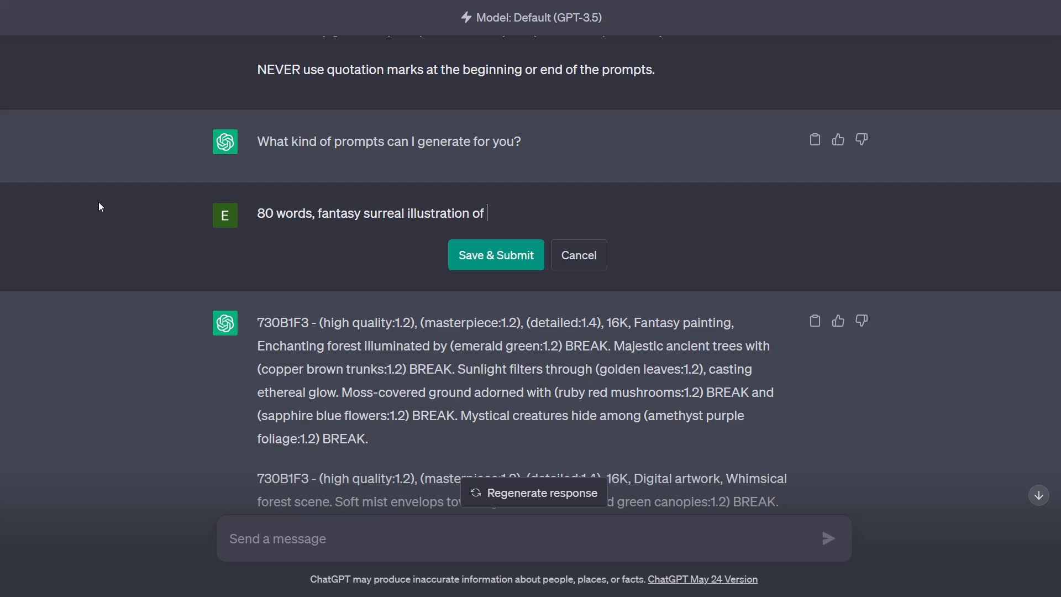
type("a purple fox in a be")
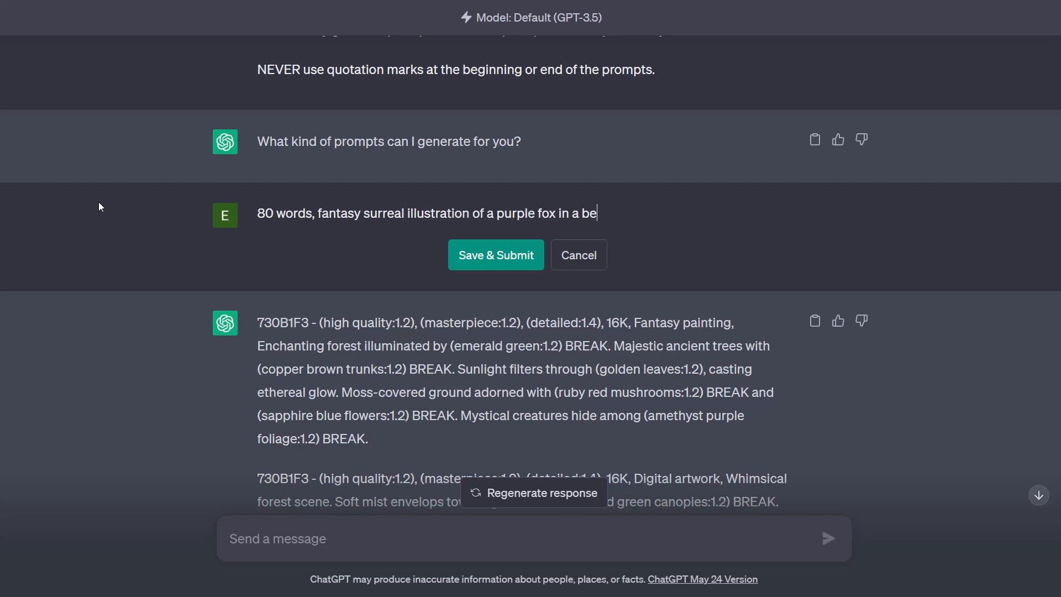
type("autiful forest, d")
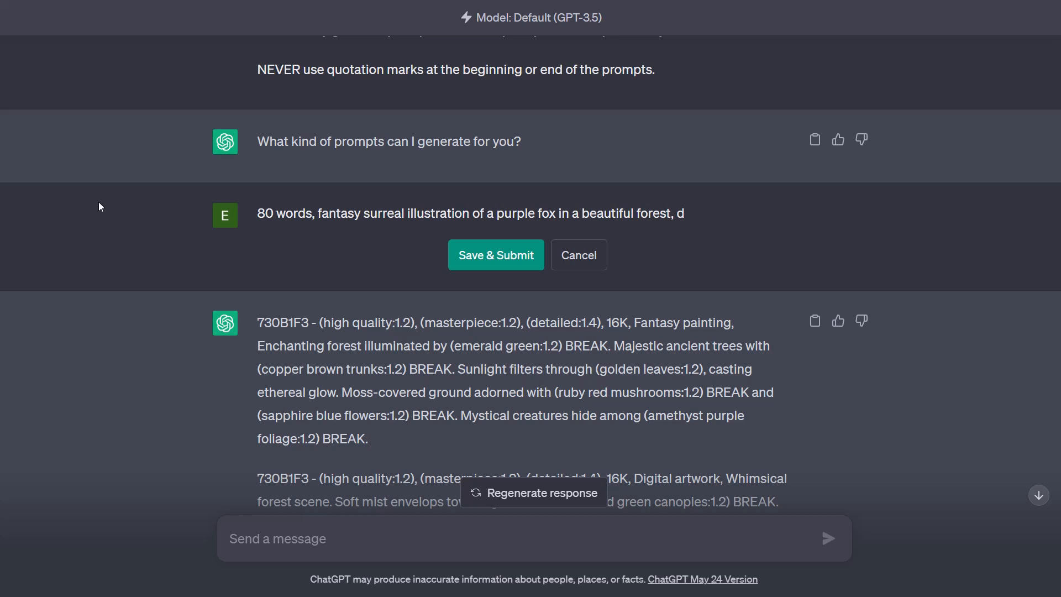
Step: Finish the request with "detail fox and different colors" and resubmit it
type("etail different")
key("BackSpace")
key("BackSpace")
key("BackSpace")
key("BackSpace")
key("BackSpace")
key("BackSpace")
key("BackSpace")
key("BackSpace")
key("BackSpace")
type("fox and different co")
type("lros.")
key("BackSpace")
key("BackSpace")
key("BackSpace")
key("BackSpace")
type("ors")
key("Return")
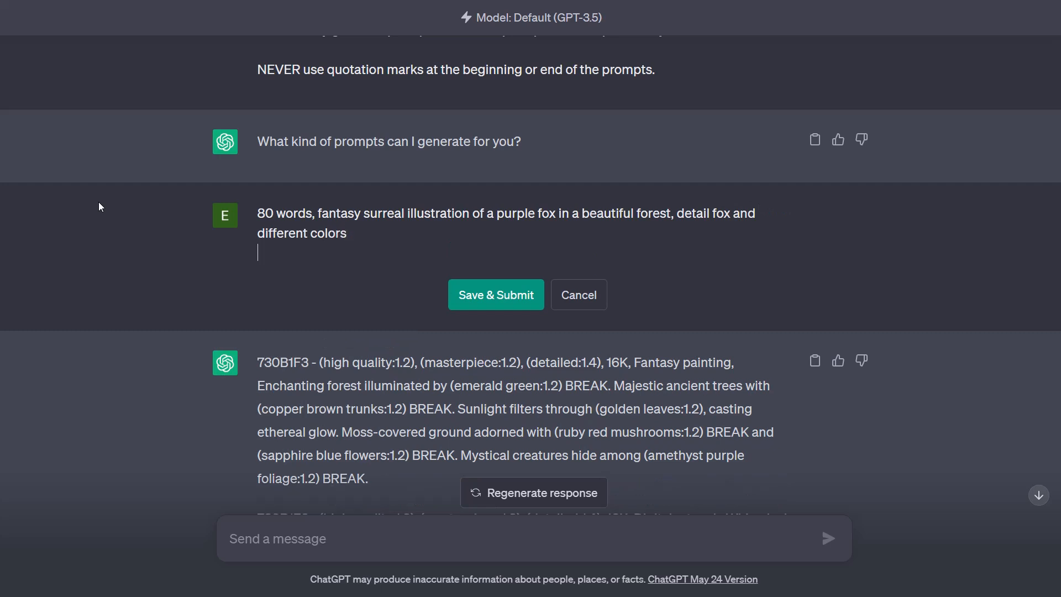
key("BackSpace")
left_click(464, 285)
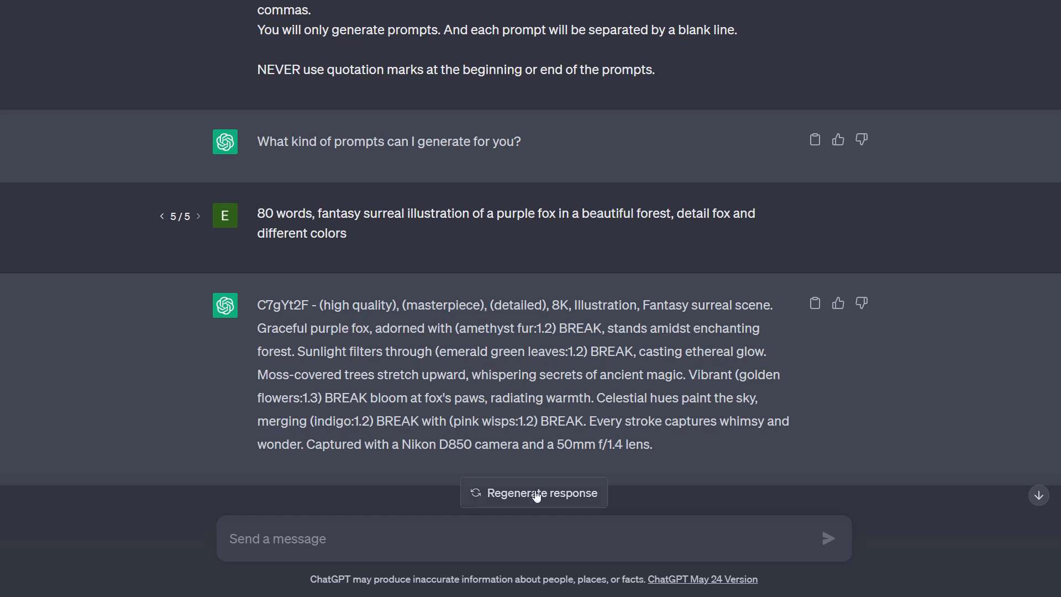
Step: Copy the new purple fox prompt, replace the whole Stable Diffusion WebUI prompt with it and generate the images
left_click(814, 303)
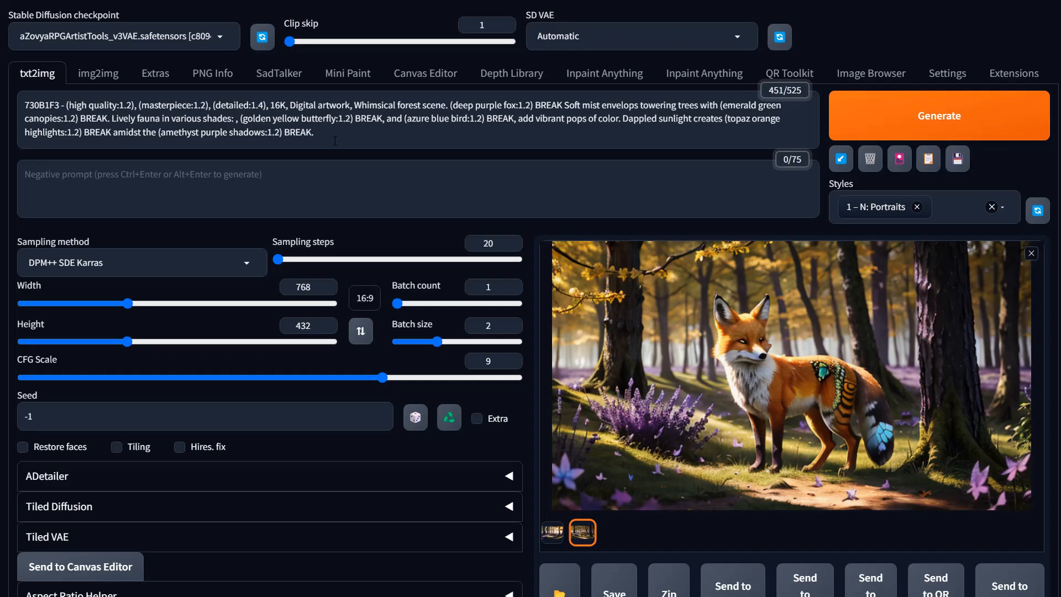
key("ctrl+a")
key("ctrl+v")
key("ctrl+Return")
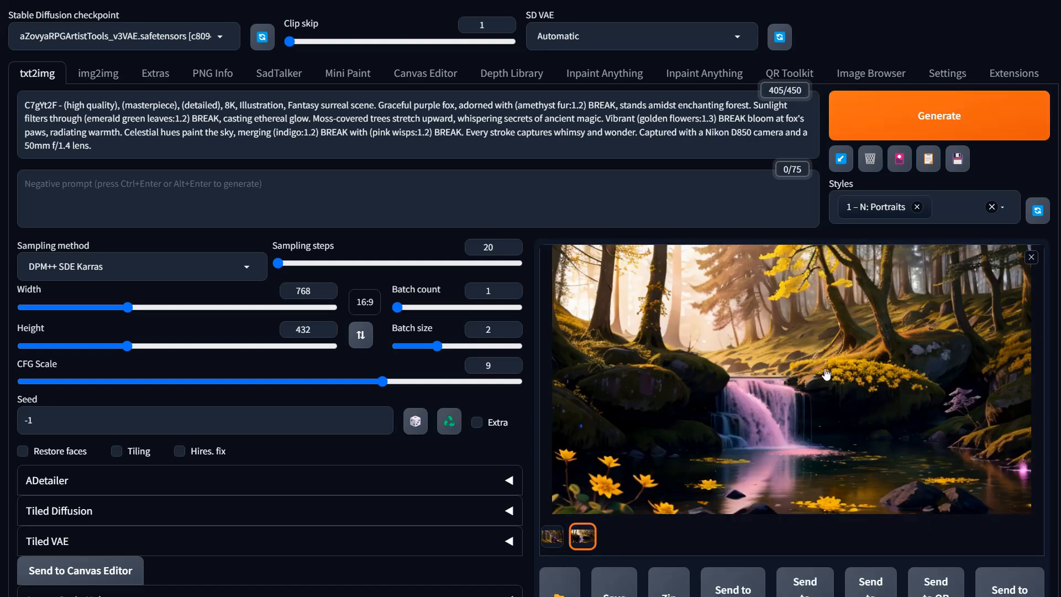
Step: Show the first generated image, inspect the fox at full size and close the enlarged view
left_click(552, 536)
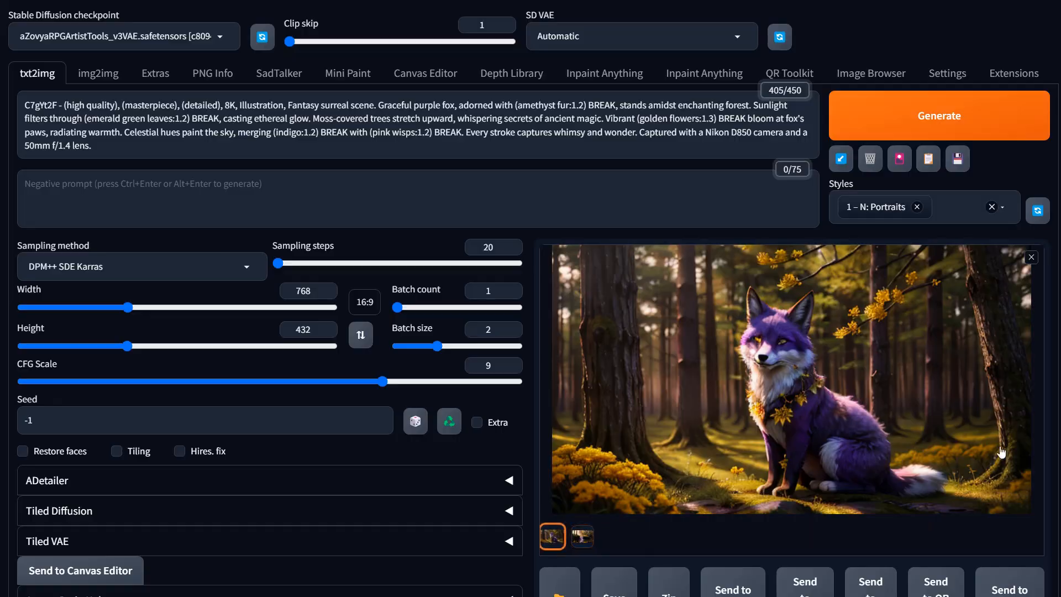
left_click(869, 390)
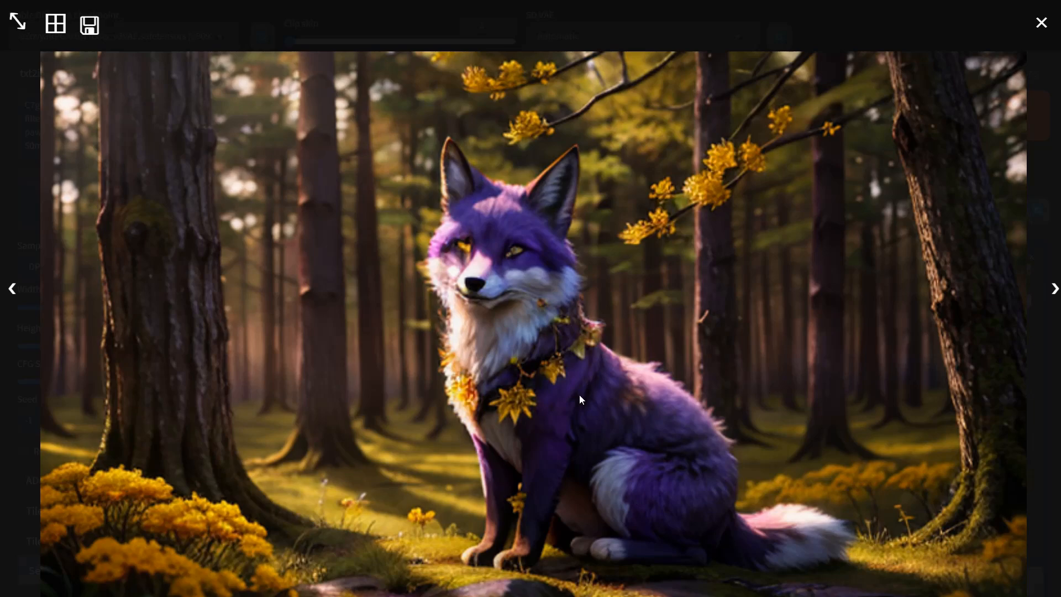
left_click(903, 362)
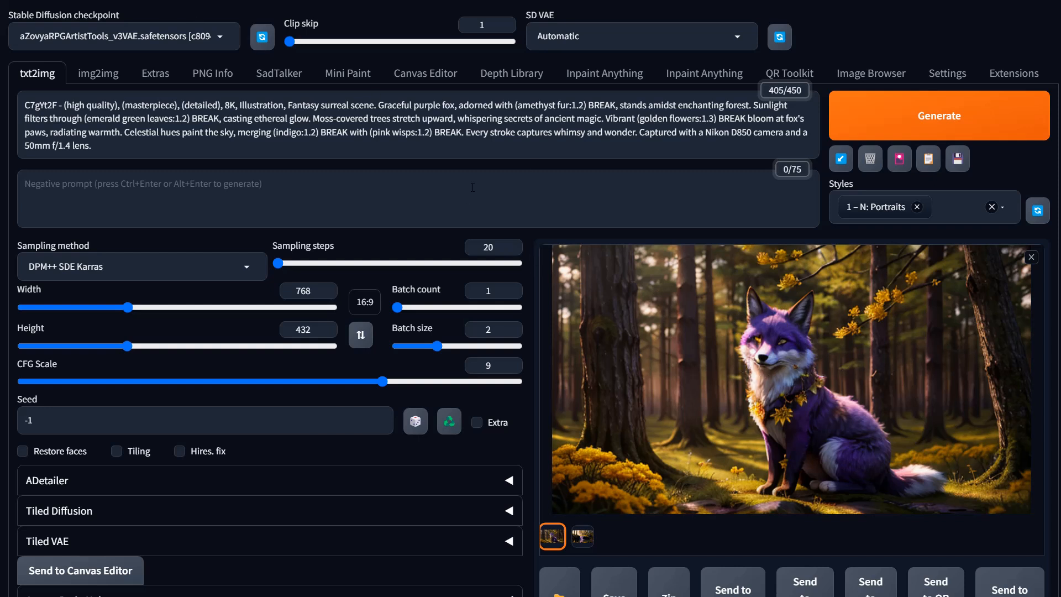
left_click_drag(121, 148, 63, 132)
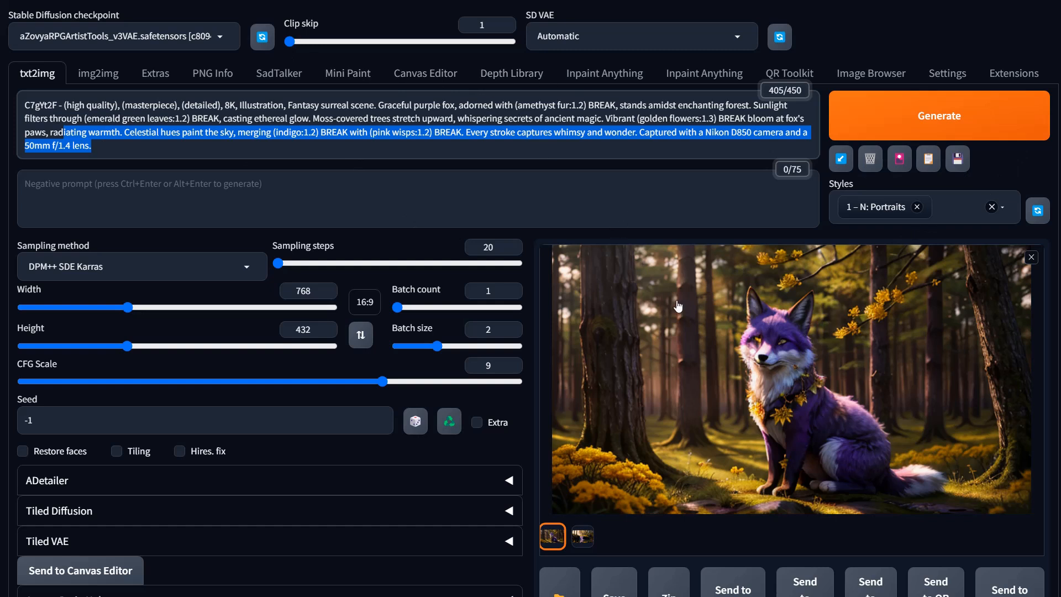
left_click(1043, 170)
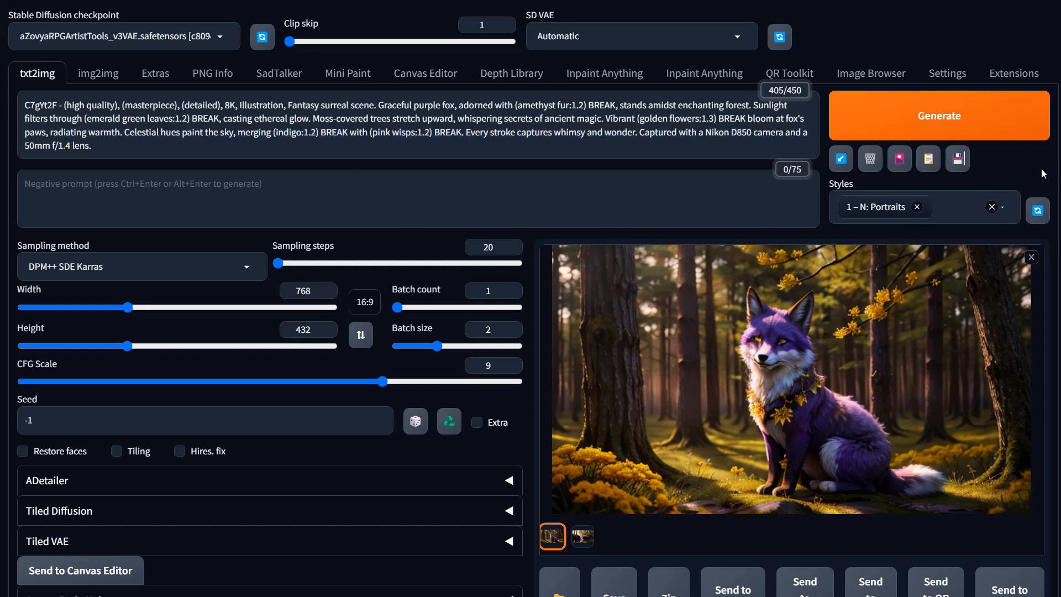